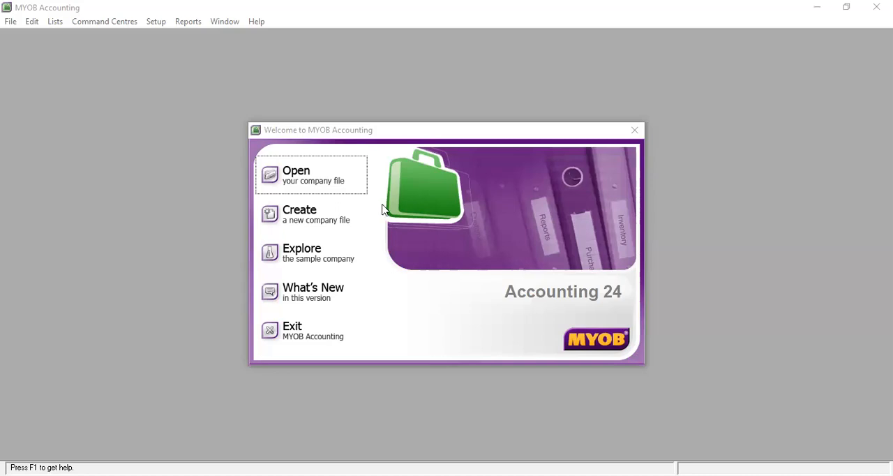
Step: Start creating a new company file and enter AHMAD SERVICE as the company name
click(313, 223)
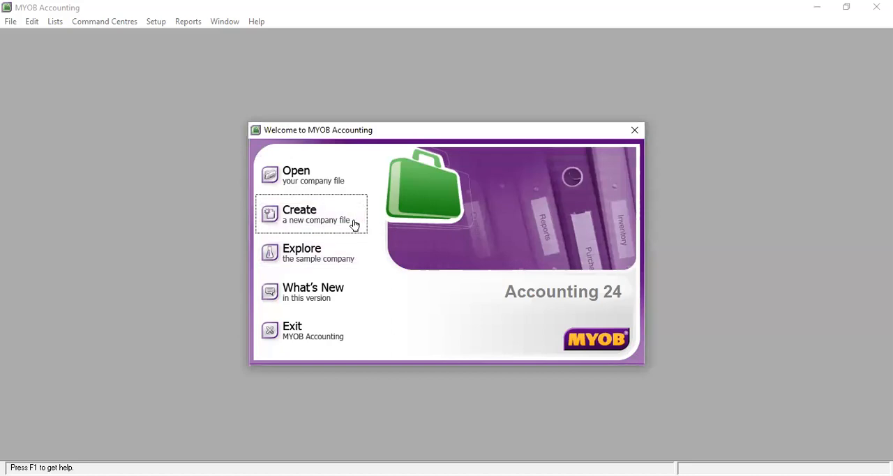
click(312, 219)
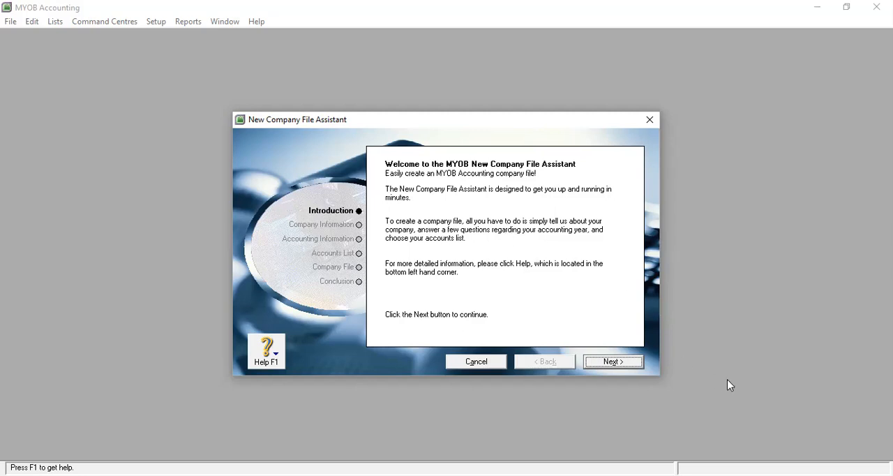
click(613, 366)
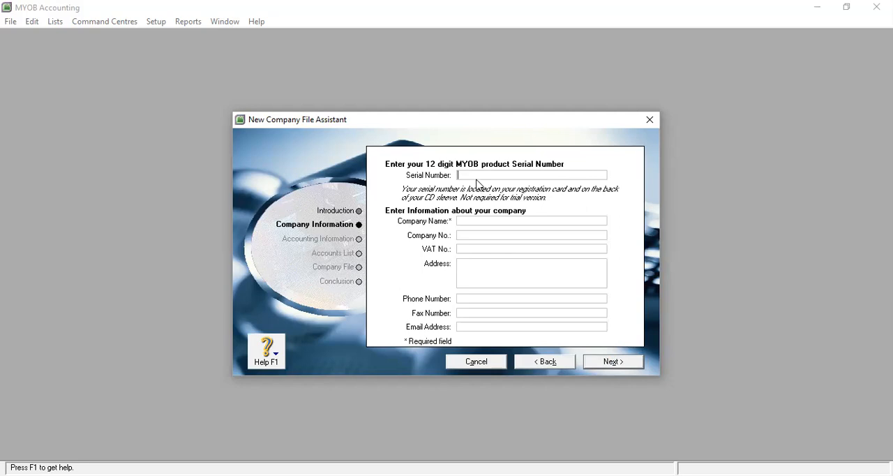
click(496, 222)
text(AHMAD SERVIS)
key(BackSpace)
text(CE)
Step: Enter 20170701 as the company number
click(498, 236)
text(20170701)
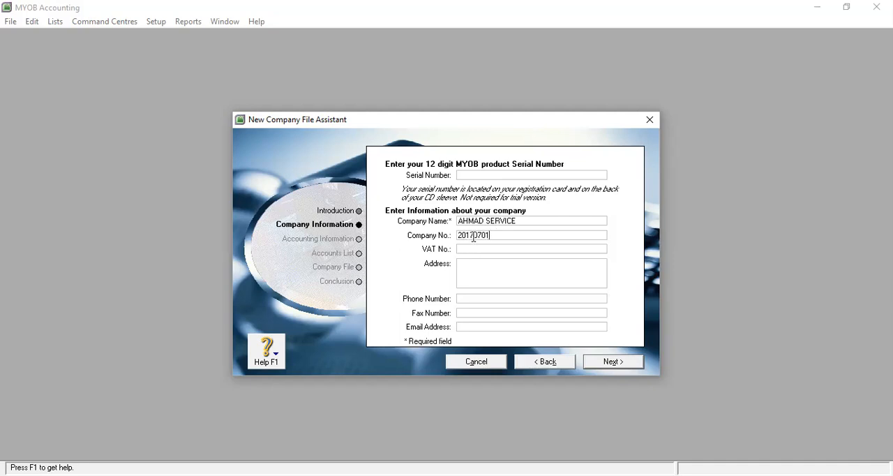
Step: Fill in the company's postal address, leave the VAT number blank, and continue to the accounting information
click(497, 250)
click(525, 277)
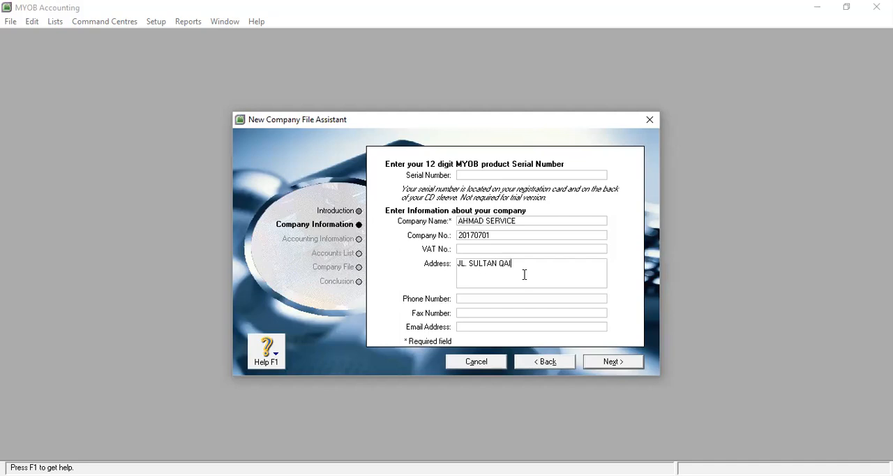
key(Return)
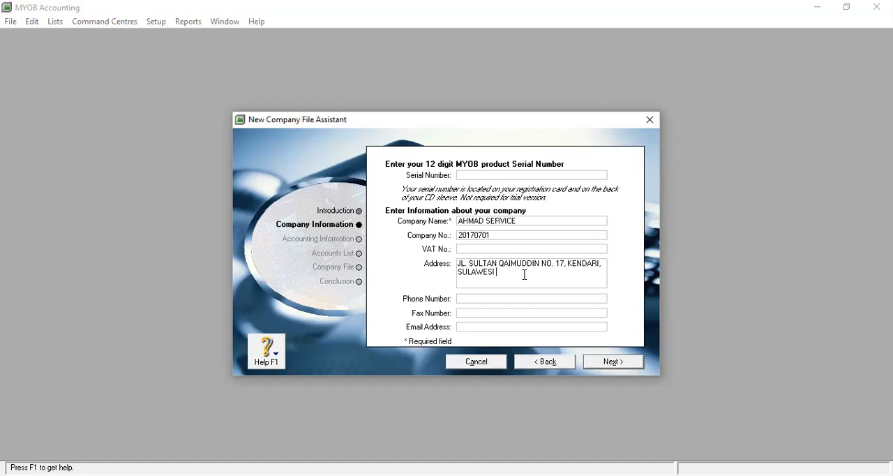
click(613, 361)
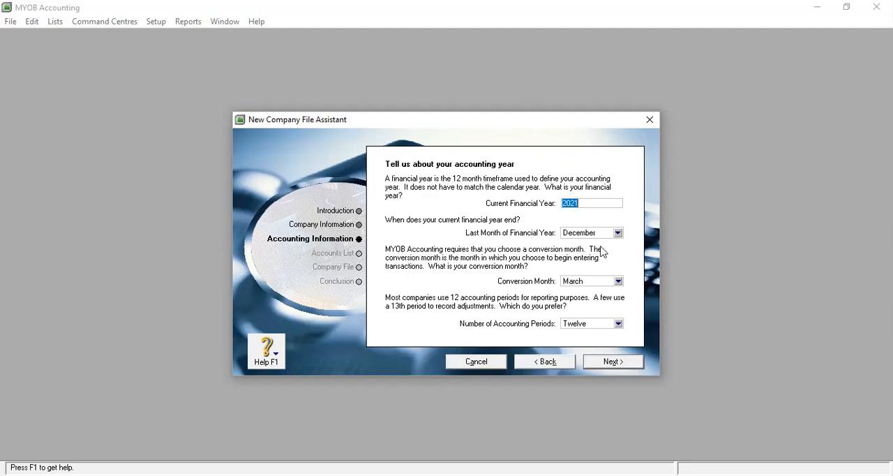
Step: Set the financial year to 2018 ending in June with July as the conversion month, and confirm the accounting information
text(2018)
click(618, 233)
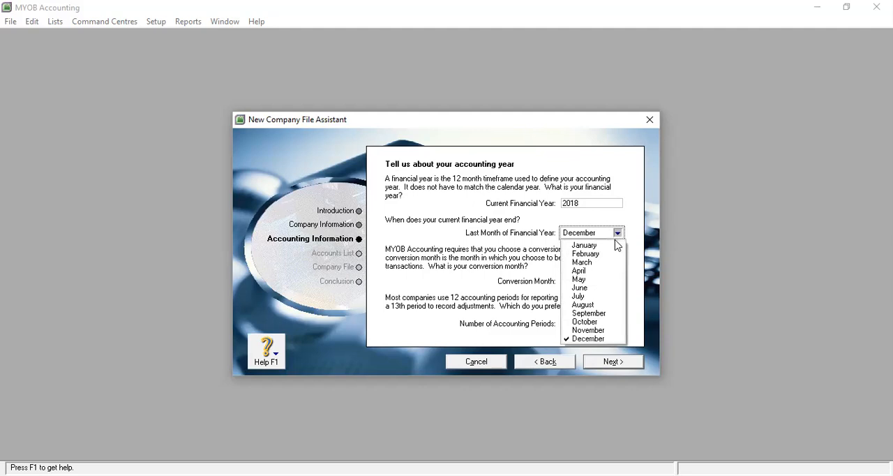
click(603, 289)
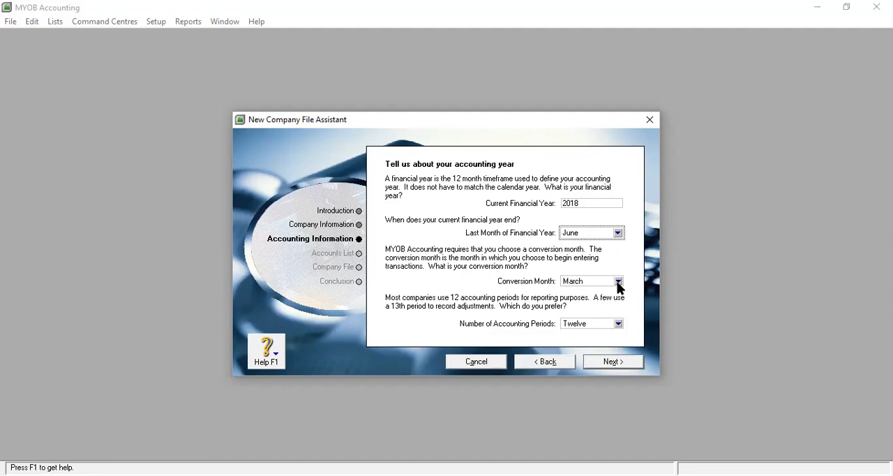
click(618, 282)
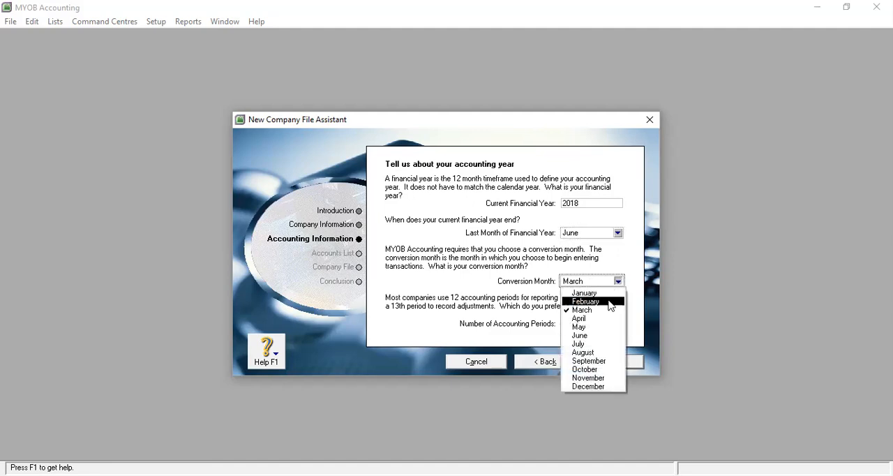
click(609, 347)
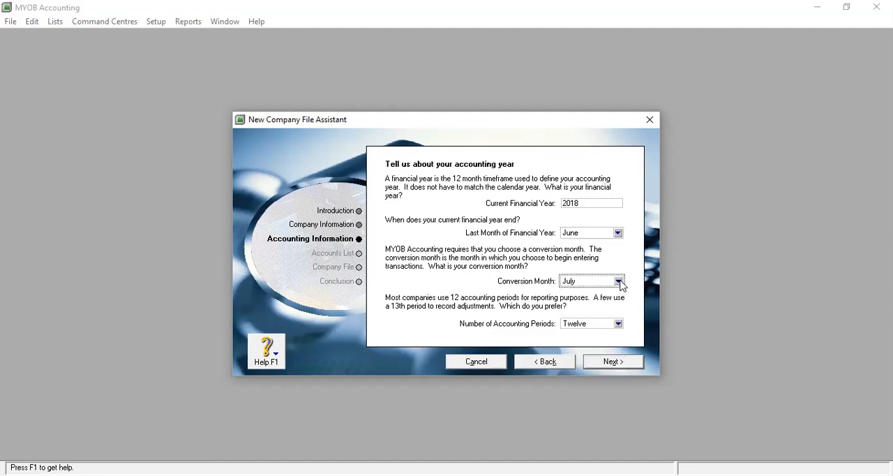
click(614, 362)
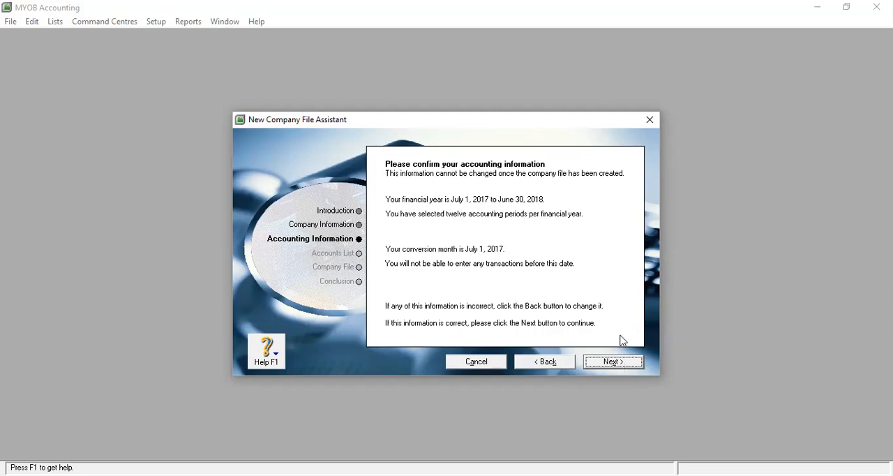
click(624, 364)
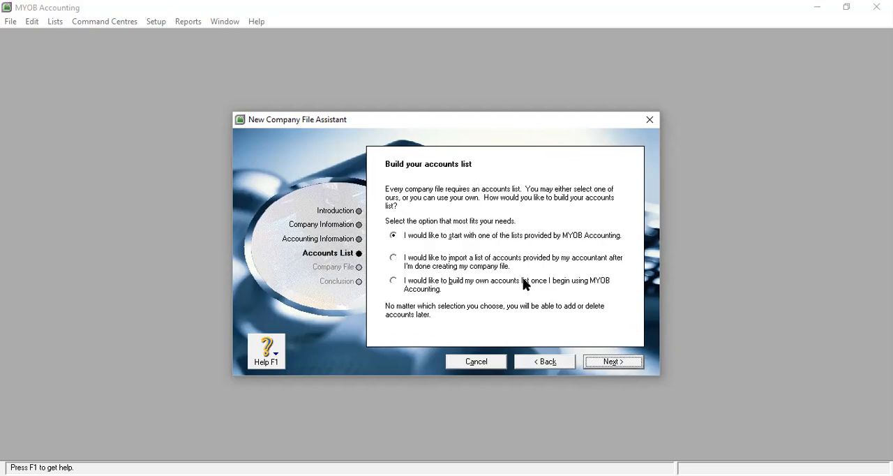
Step: Create the company file with the option to import an accountant-provided accounts list, and open its Command Centre
click(394, 258)
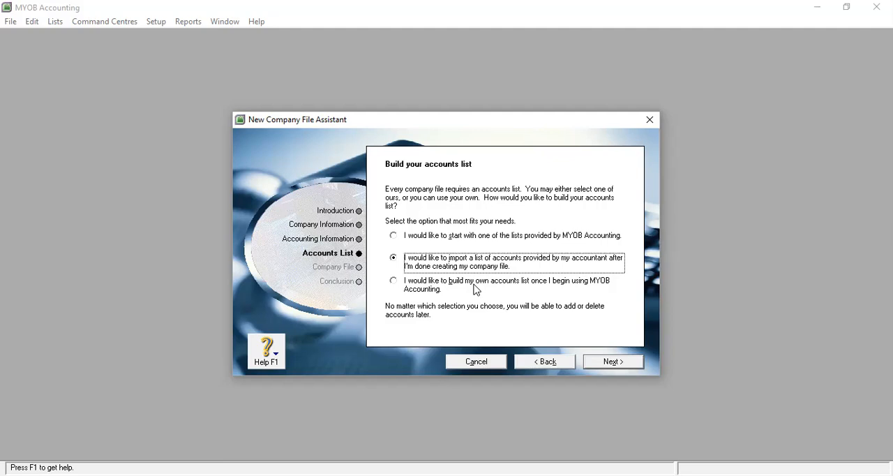
click(614, 361)
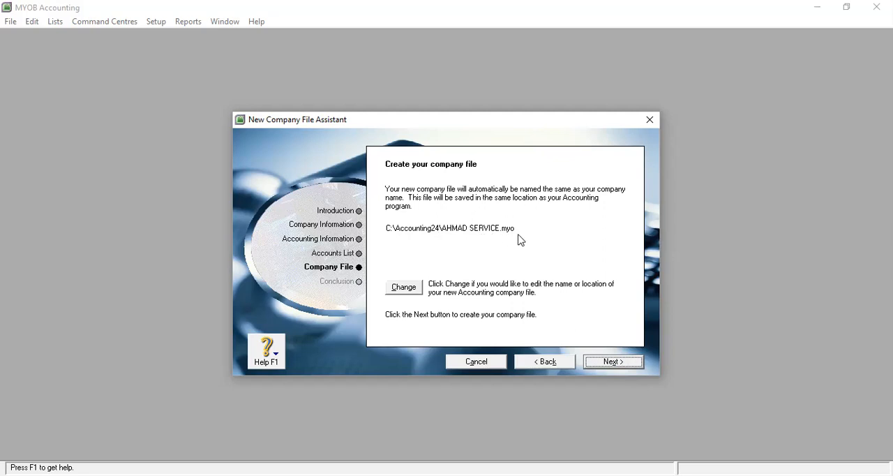
click(624, 365)
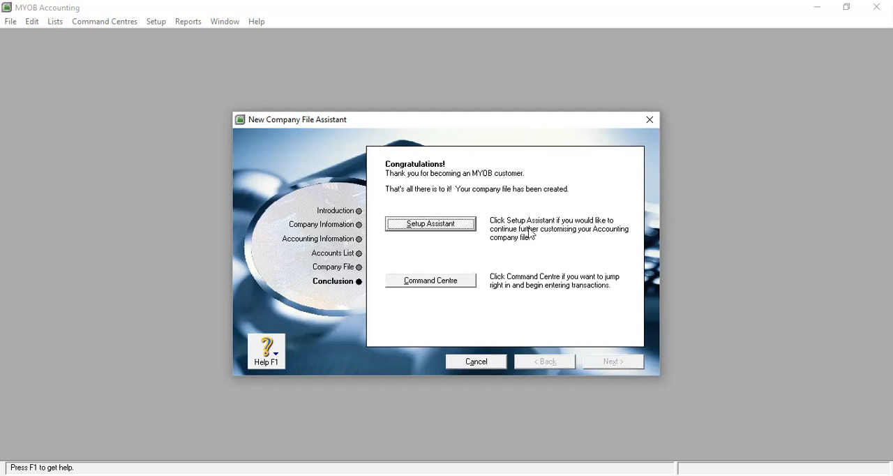
click(450, 286)
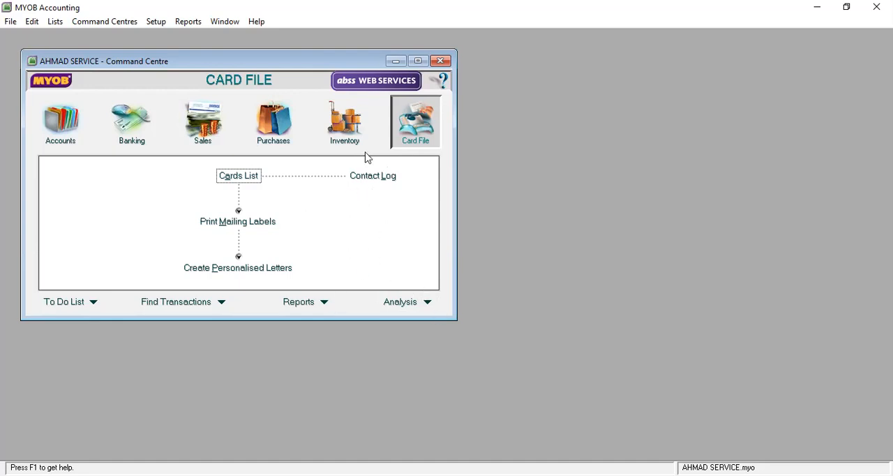
Step: Review the Accounts & Banking linked accounts and the accounts selectable for historical balancing, without changing anything
click(29, 21)
mouse_move(62, 23)
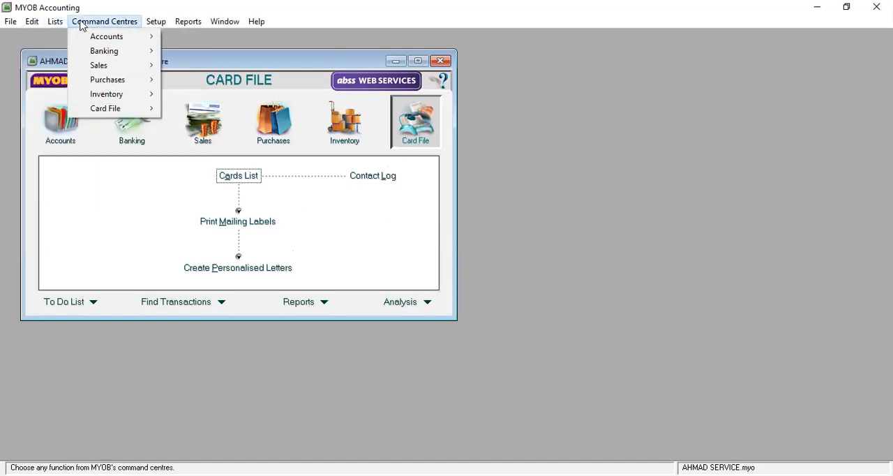
mouse_move(154, 26)
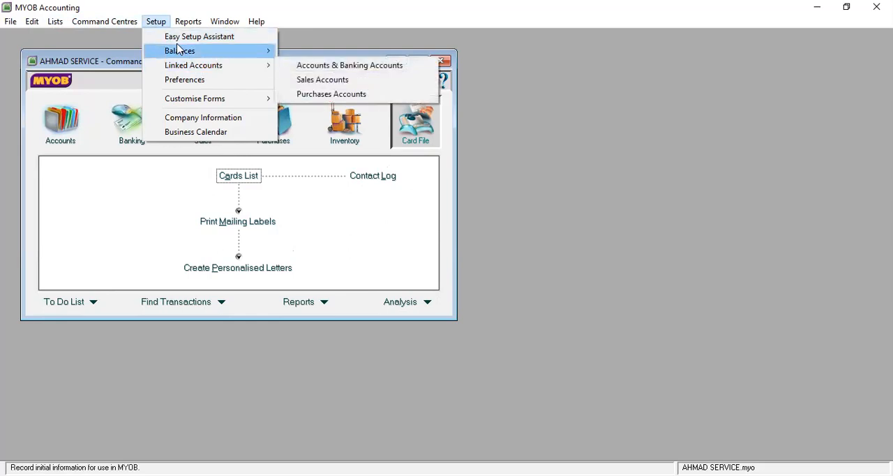
mouse_move(188, 68)
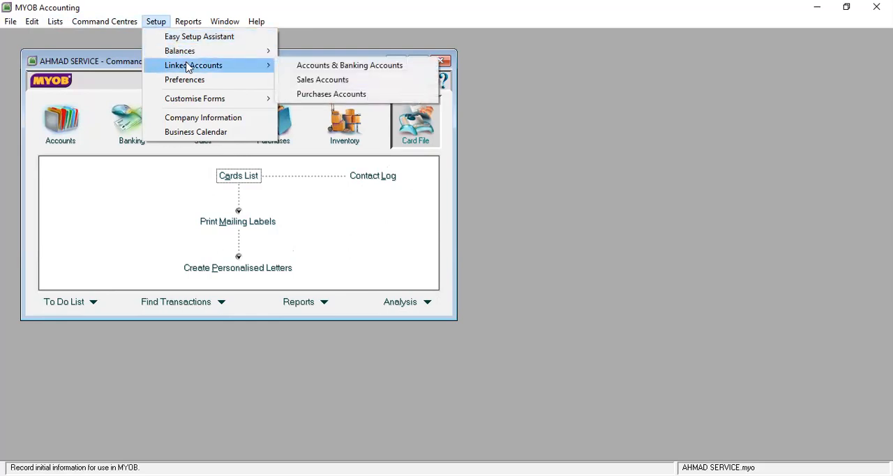
click(309, 69)
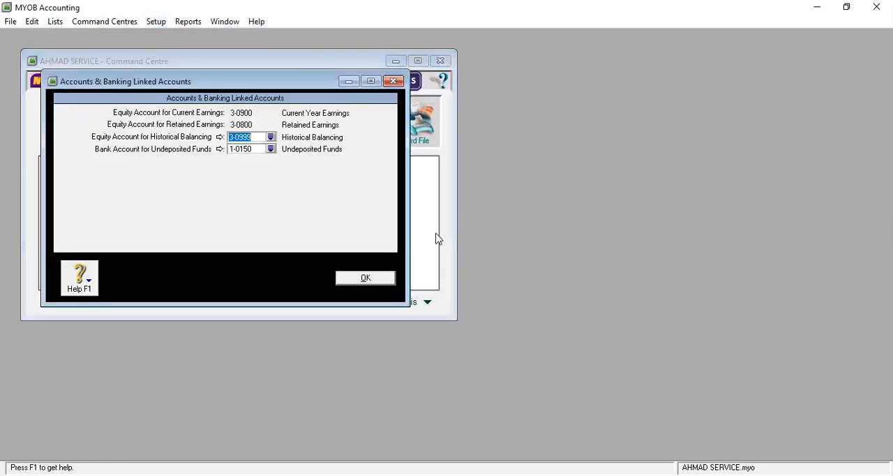
click(271, 137)
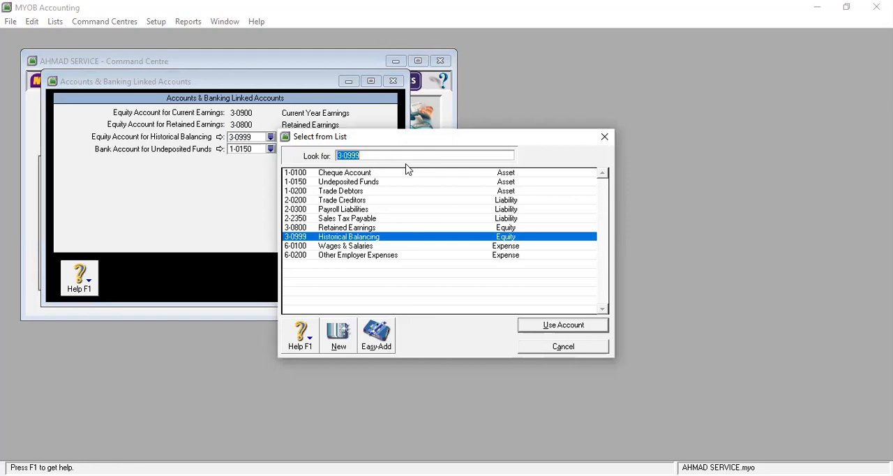
click(585, 352)
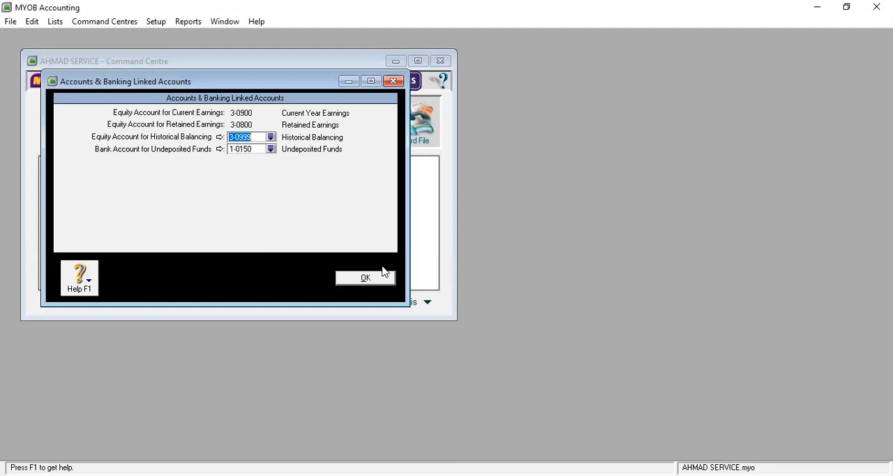
click(373, 275)
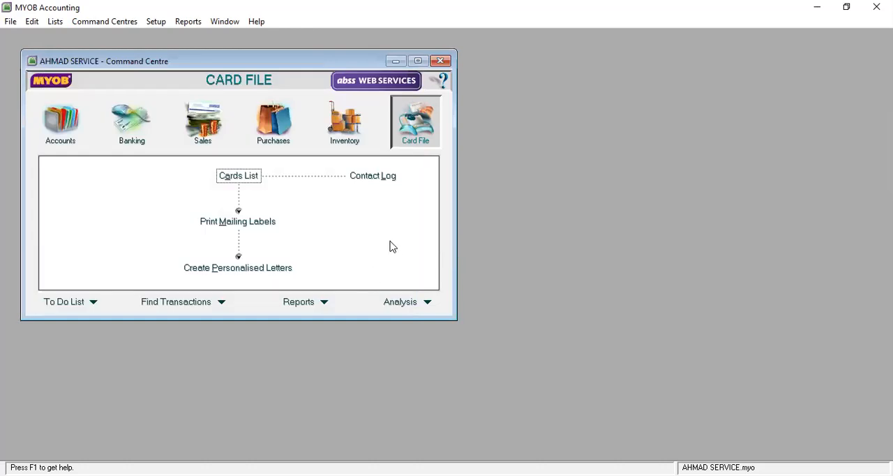
Step: Review the Sales linked accounts for tracking receivables and customer receipts, without changing anything
click(165, 22)
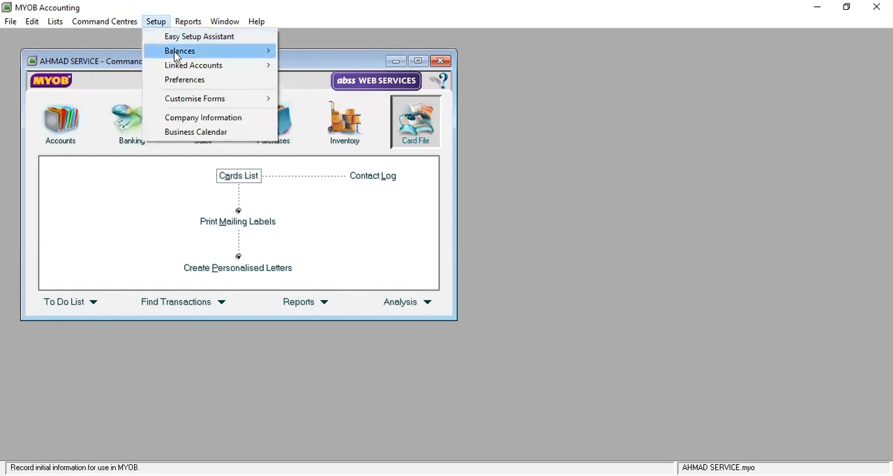
mouse_move(187, 66)
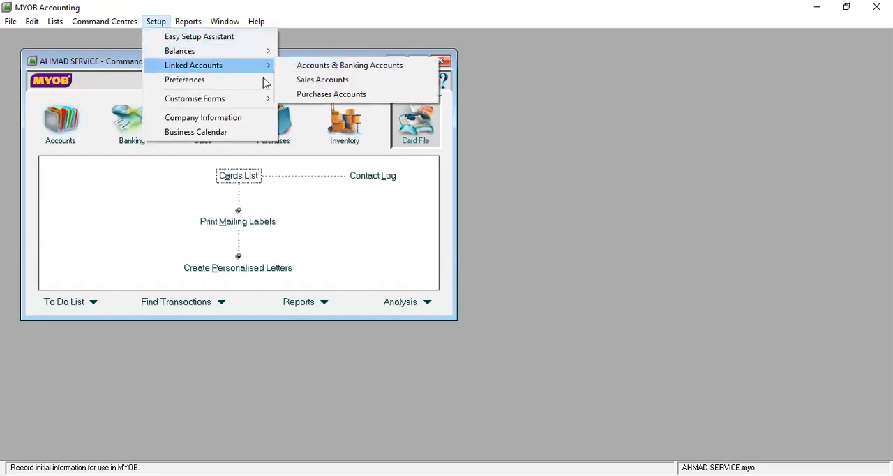
click(323, 81)
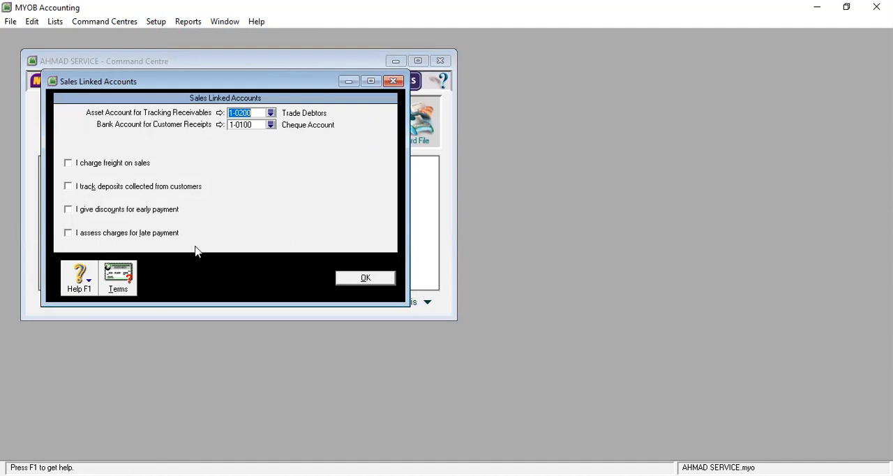
click(371, 277)
click(370, 277)
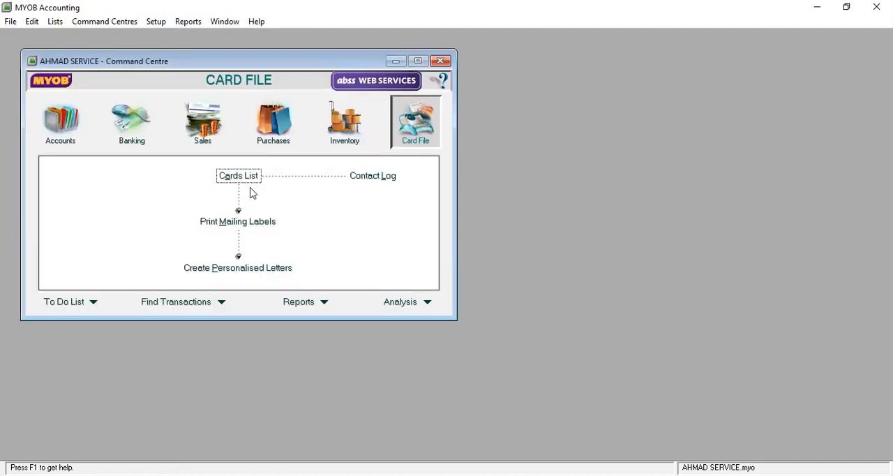
Step: Review the Purchases linked accounts for tracking payables and paying bills, without changing anything
click(155, 21)
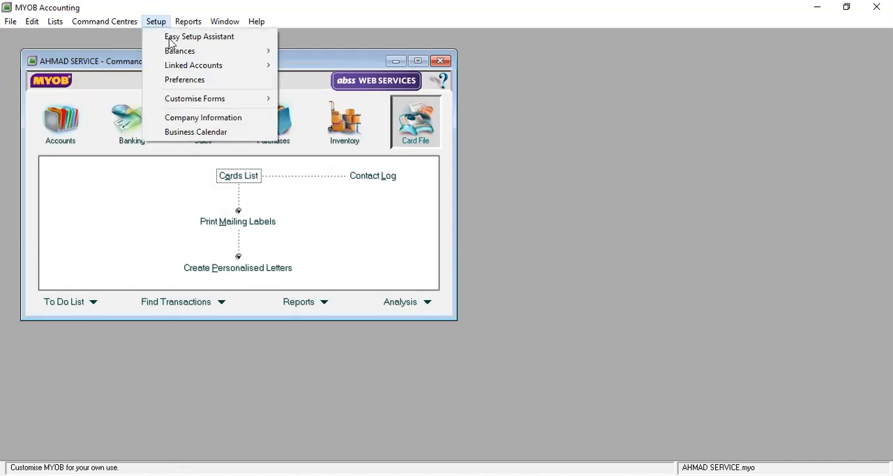
click(324, 95)
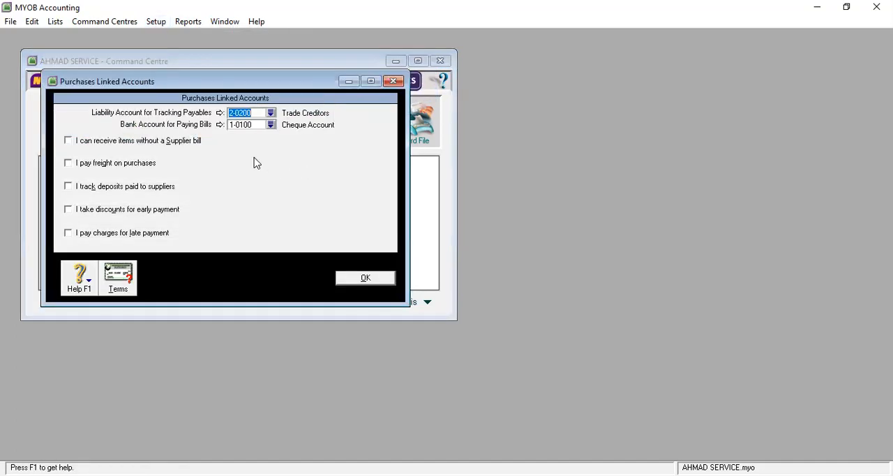
click(366, 277)
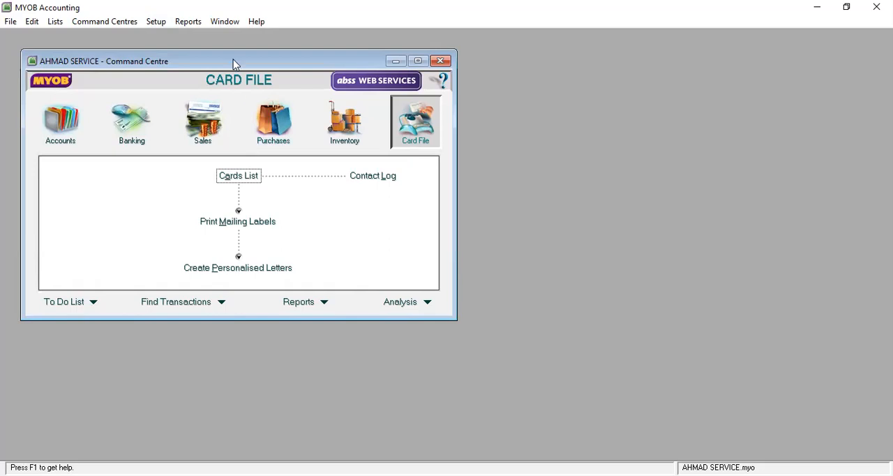
Step: Start the Easy Setup Assistant for accounts and go to its Accounts List page
click(150, 24)
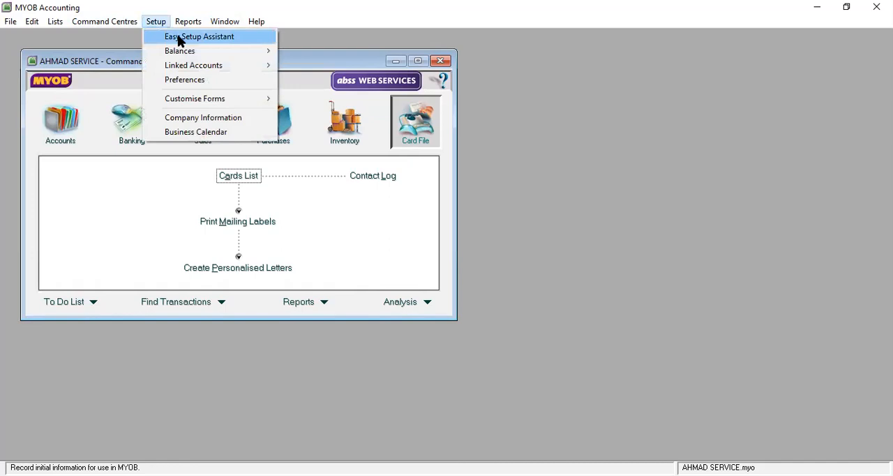
click(176, 37)
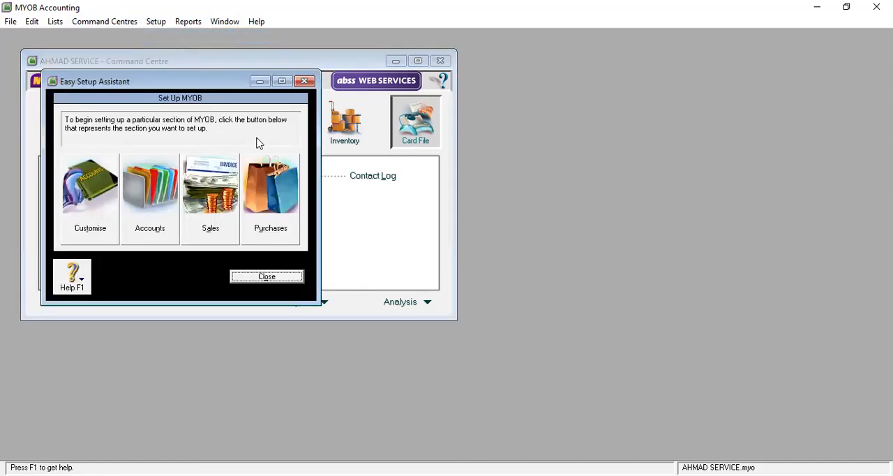
click(161, 206)
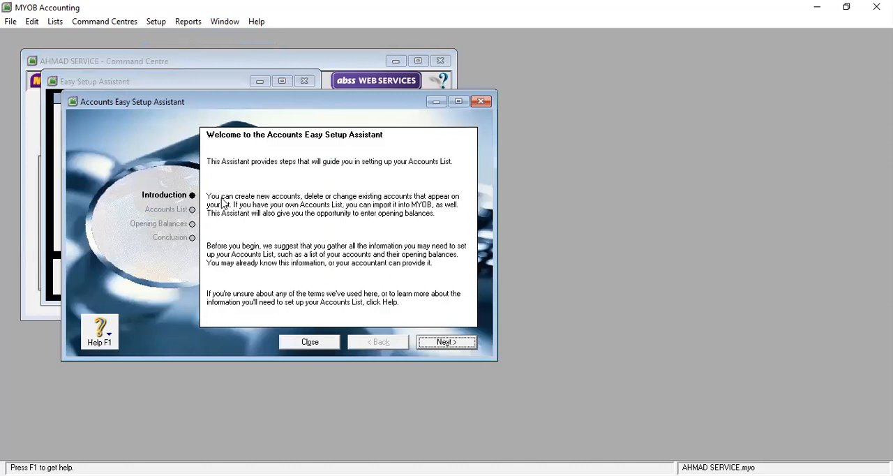
click(447, 342)
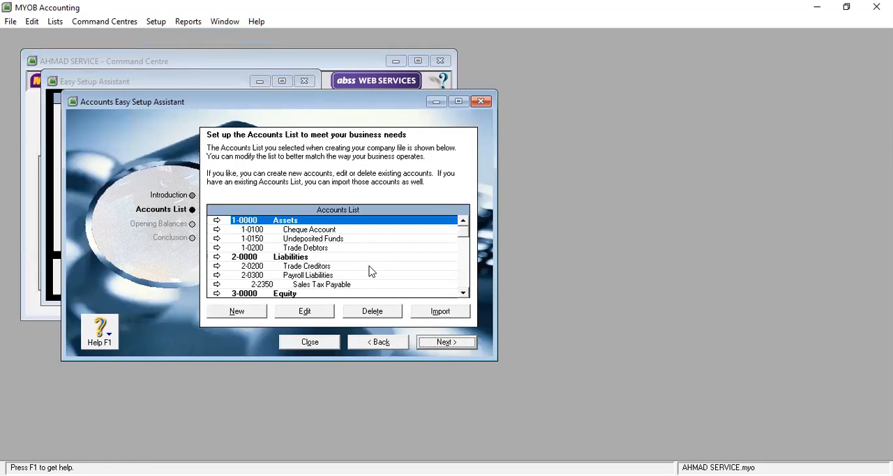
Step: Delete the Other Employer Expenses account, 6-0200, from the accounts list and close the Easy Setup Assistant
scroll(332, 288, down, 1)
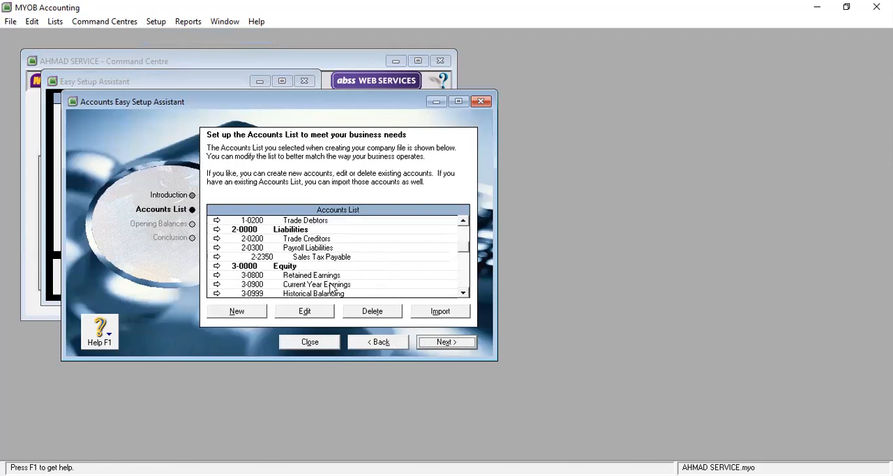
scroll(330, 286, down, 1)
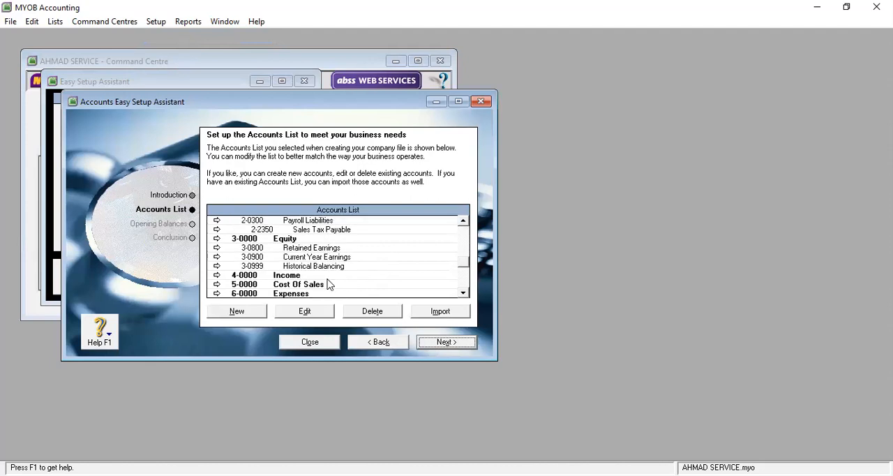
scroll(330, 284, down, 1)
scroll(328, 284, down, 1)
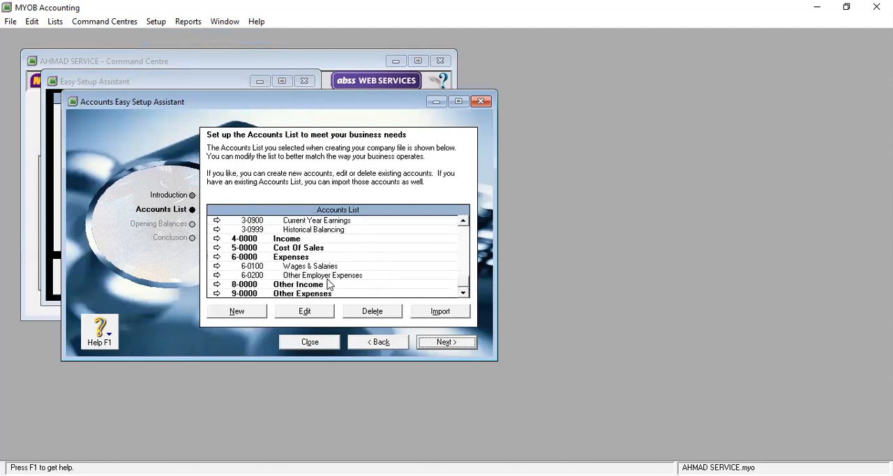
click(328, 276)
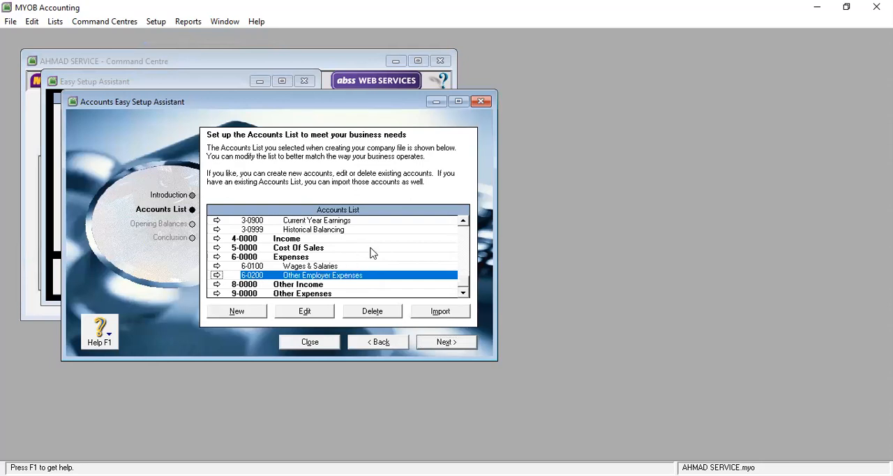
click(372, 312)
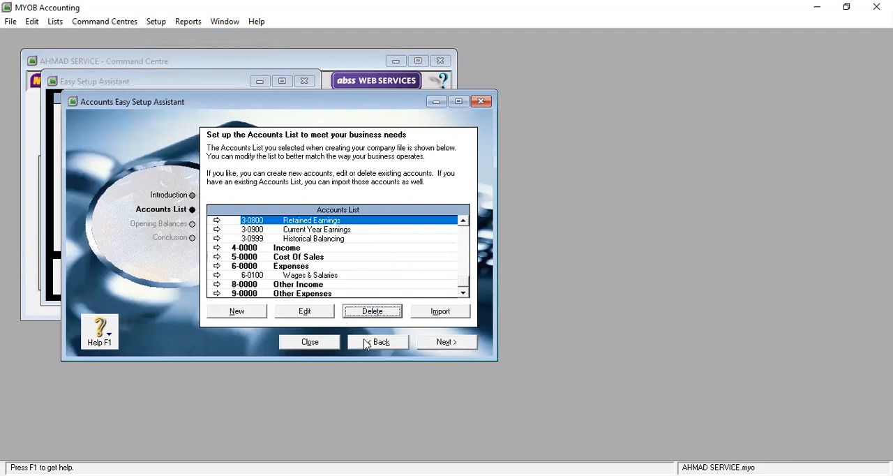
click(320, 342)
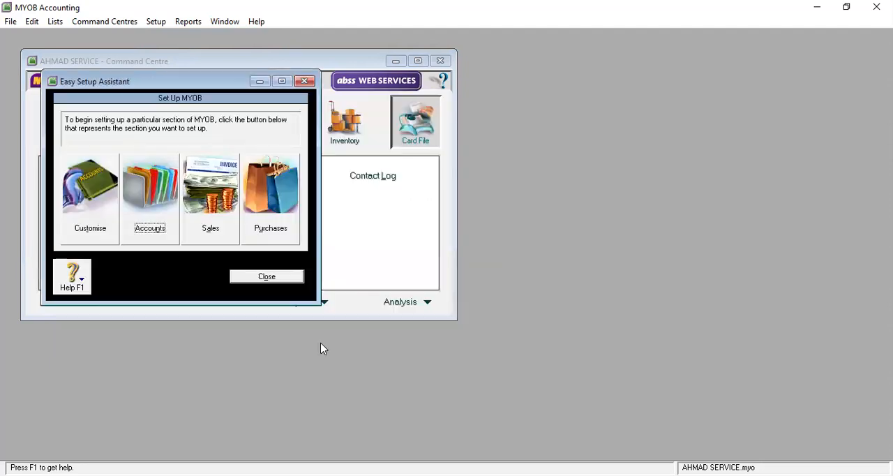
click(269, 280)
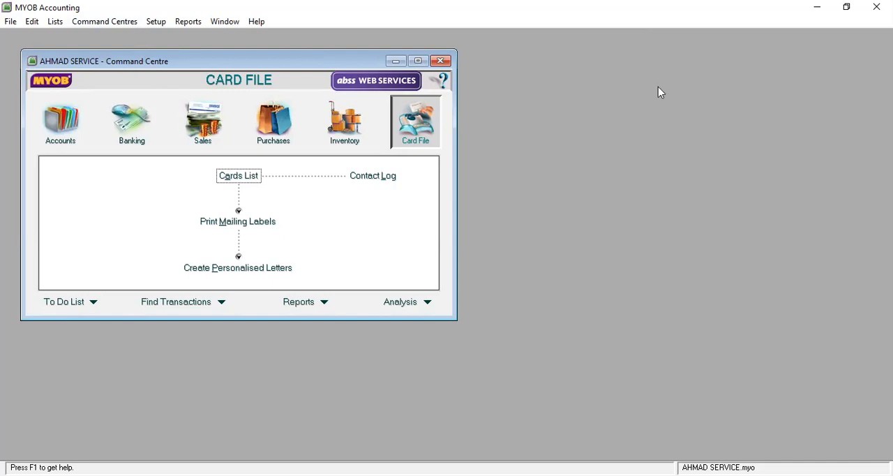
click(626, 39)
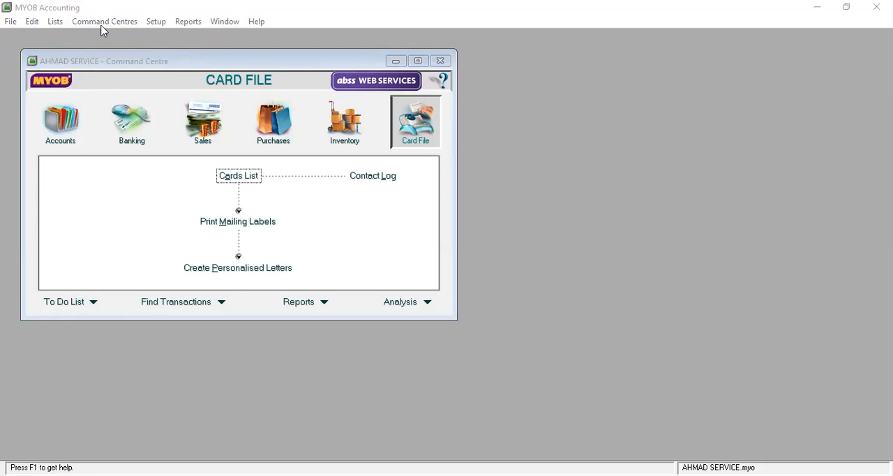
click(32, 24)
mouse_move(105, 21)
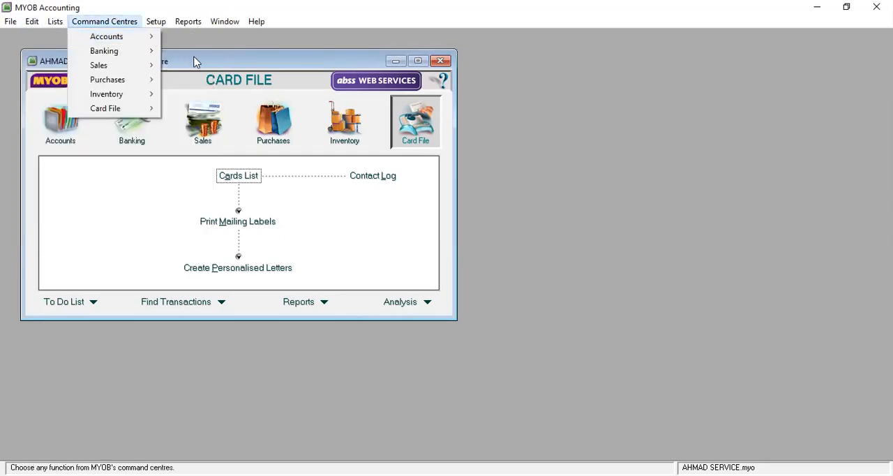
mouse_move(121, 42)
mouse_move(158, 21)
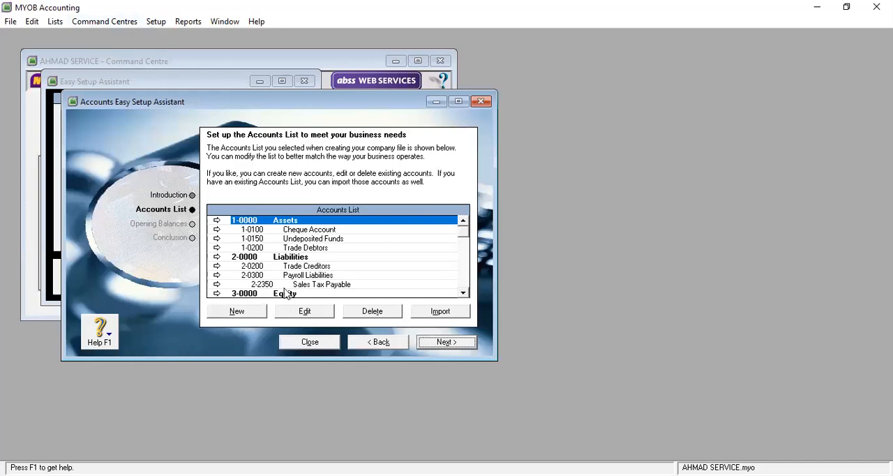
Step: Reopen the Easy Setup Assistant for accounts from its introduction and advance to the Accounts List page
click(327, 346)
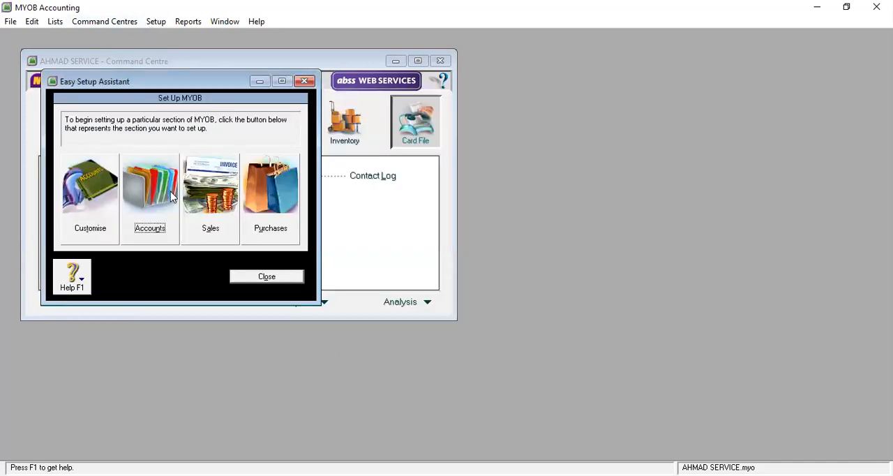
click(156, 22)
click(179, 41)
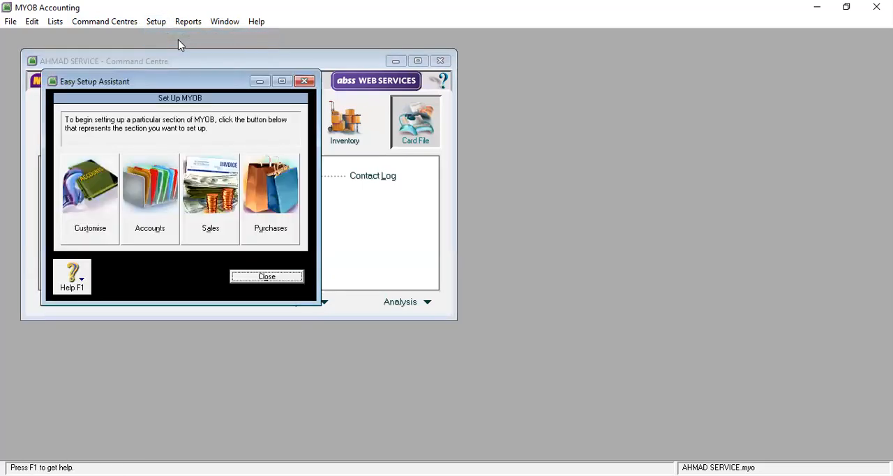
click(152, 207)
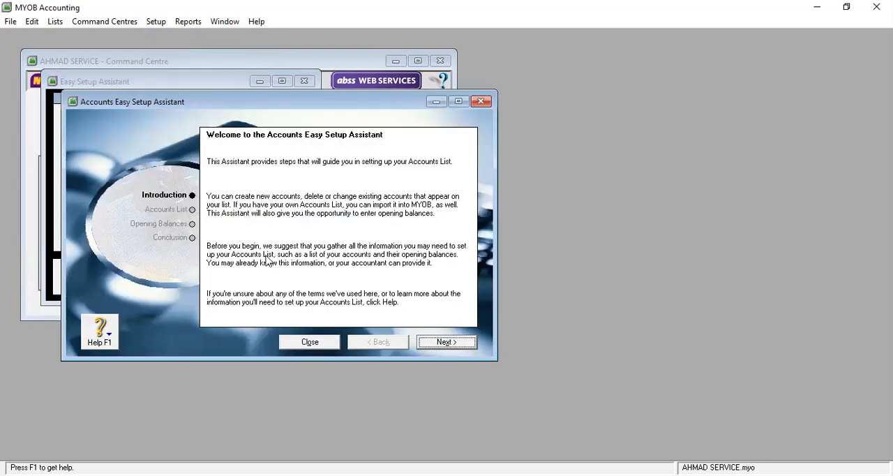
click(431, 343)
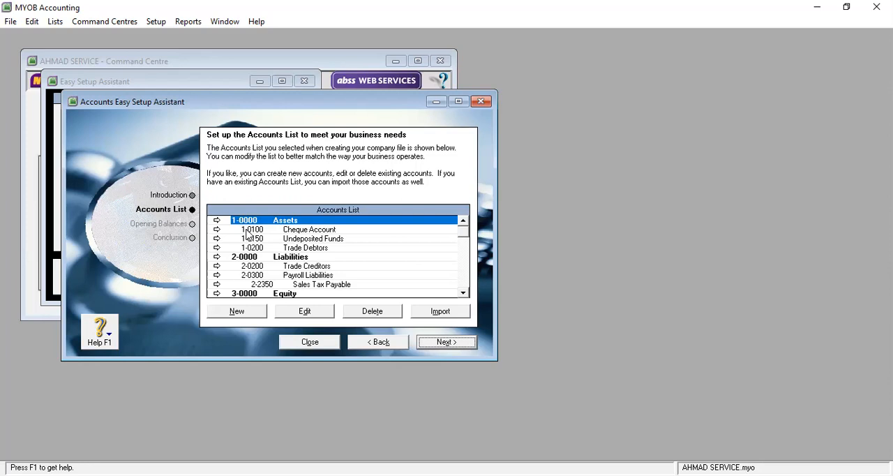
click(260, 231)
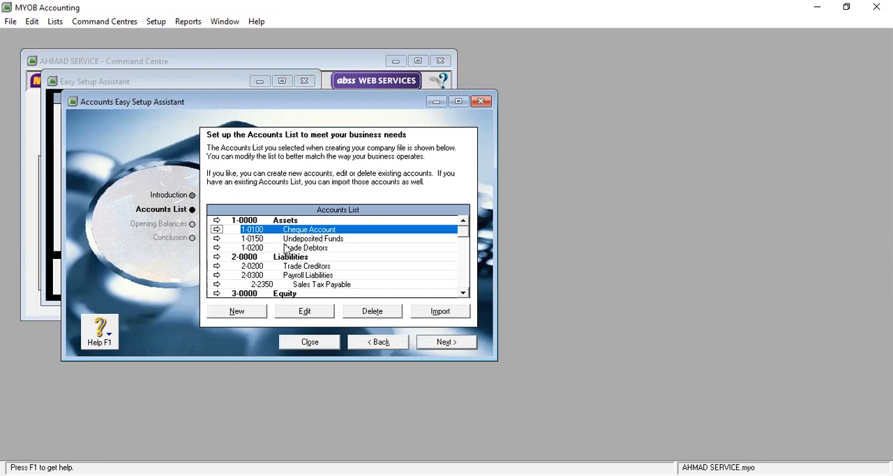
click(287, 242)
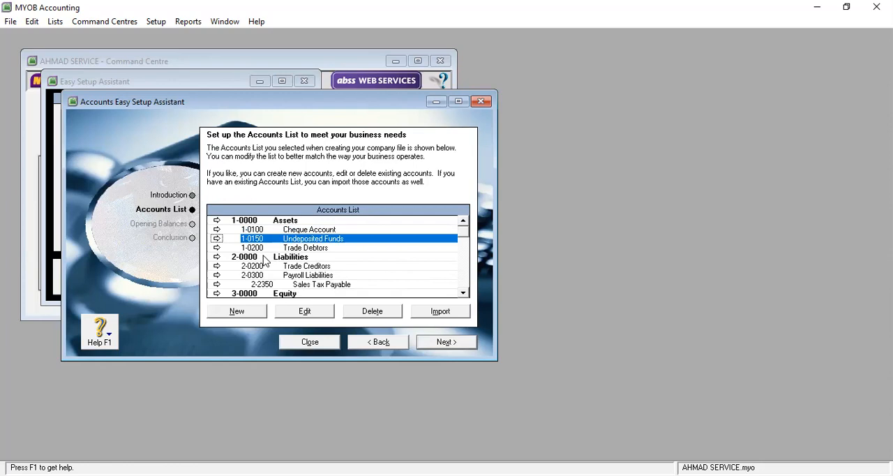
click(310, 252)
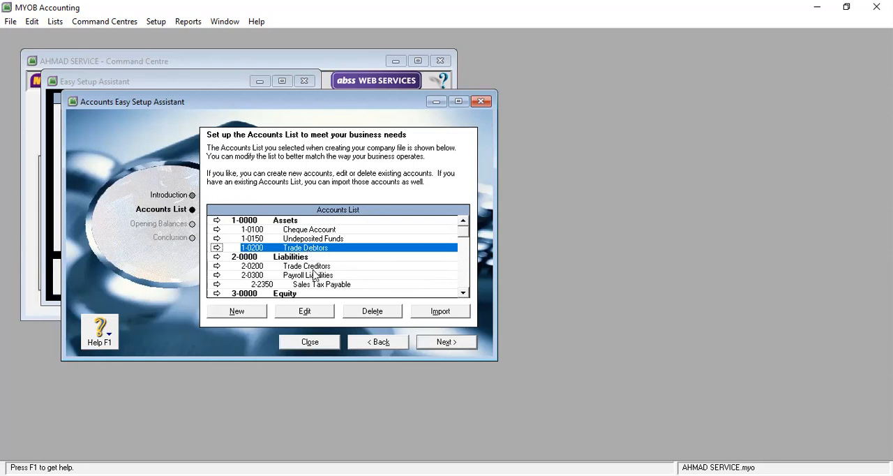
Step: Try to delete the Sales Tax Payable account, 2-2350, from the Liabilities section of the accounts list
scroll(314, 275, down, 1)
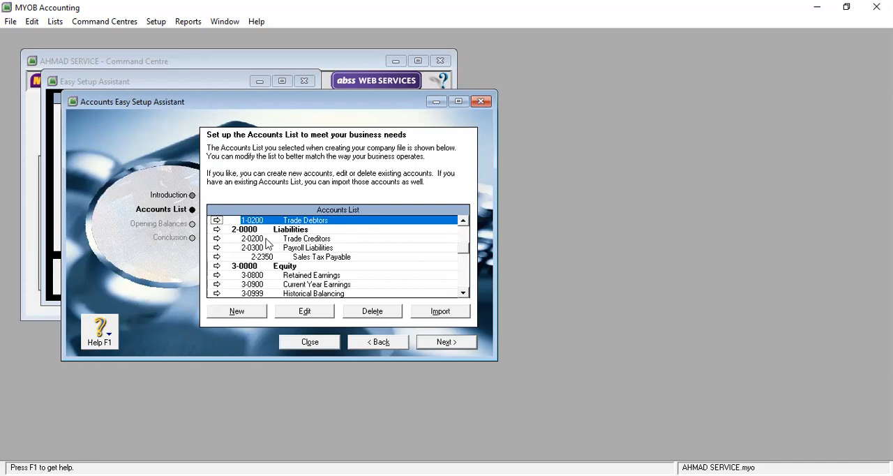
click(317, 258)
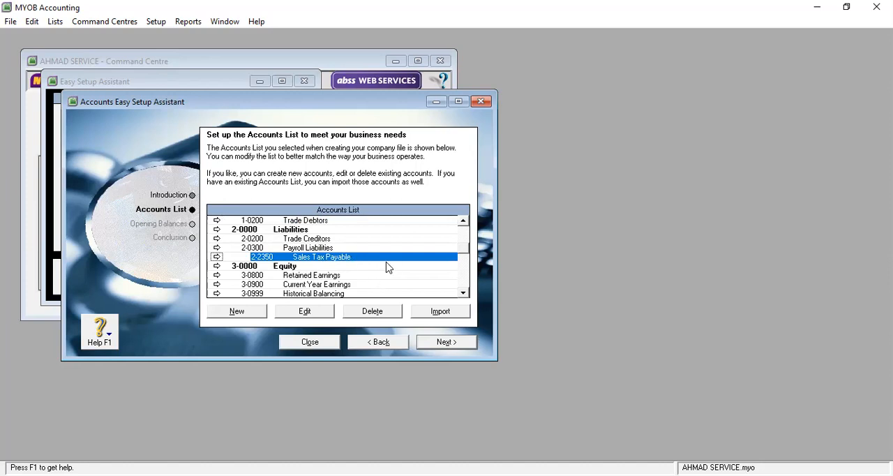
click(373, 311)
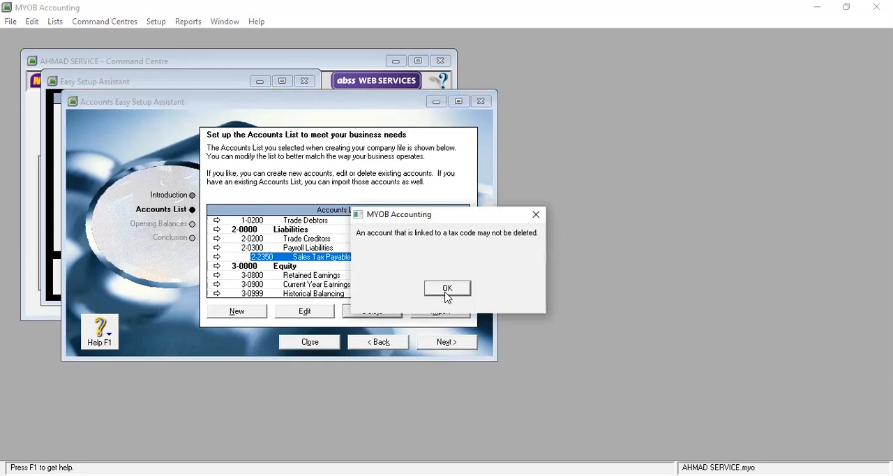
click(448, 296)
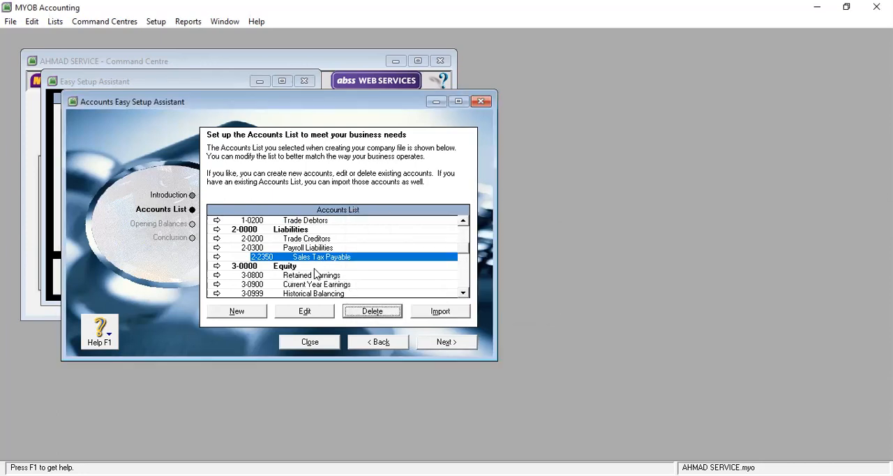
Step: Try to delete the Historical Balancing account, 3-0999, from the Equity section of the accounts list
scroll(317, 274, down, 1)
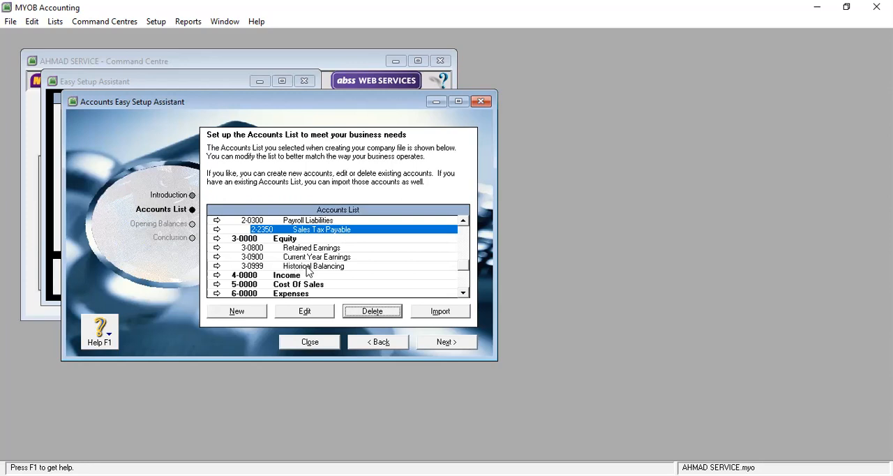
click(310, 269)
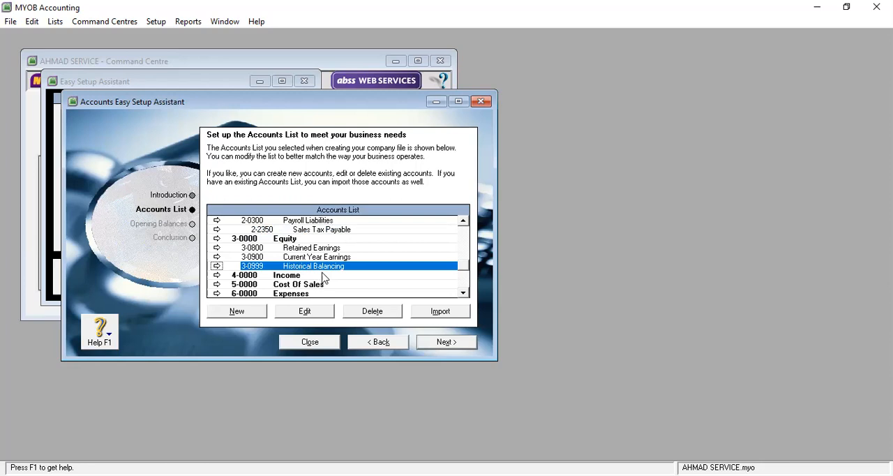
click(385, 316)
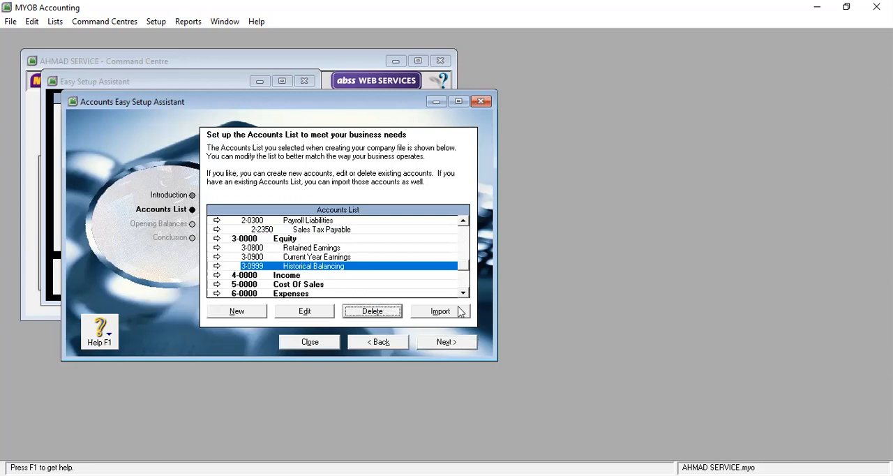
click(449, 287)
Step: Edit the Cheque Account under Assets, setting its account number to 1-1101 and its name to Kas
scroll(335, 271, down, 1)
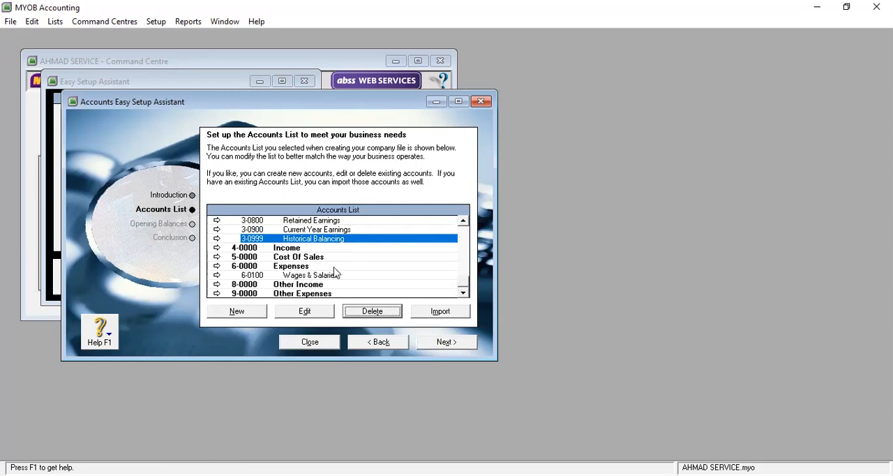
scroll(325, 250, up, 4)
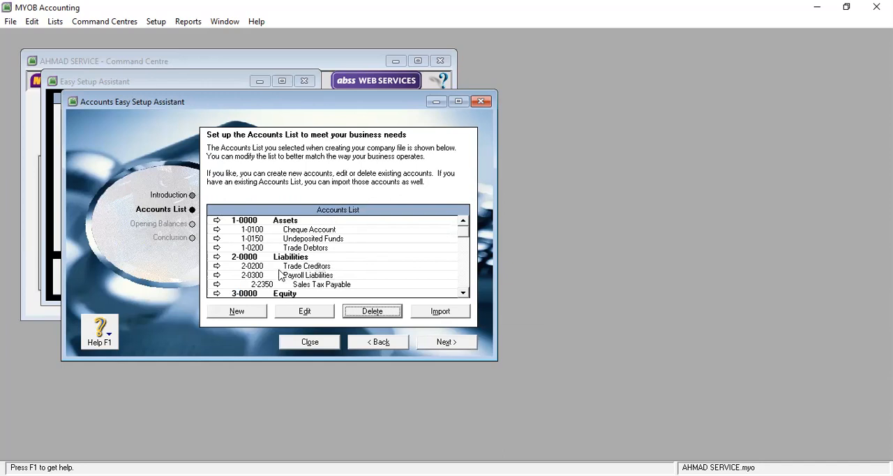
click(247, 230)
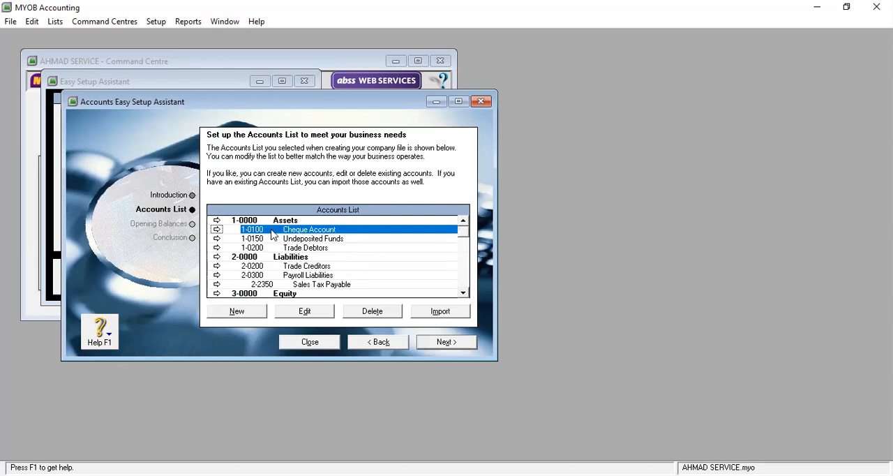
click(317, 315)
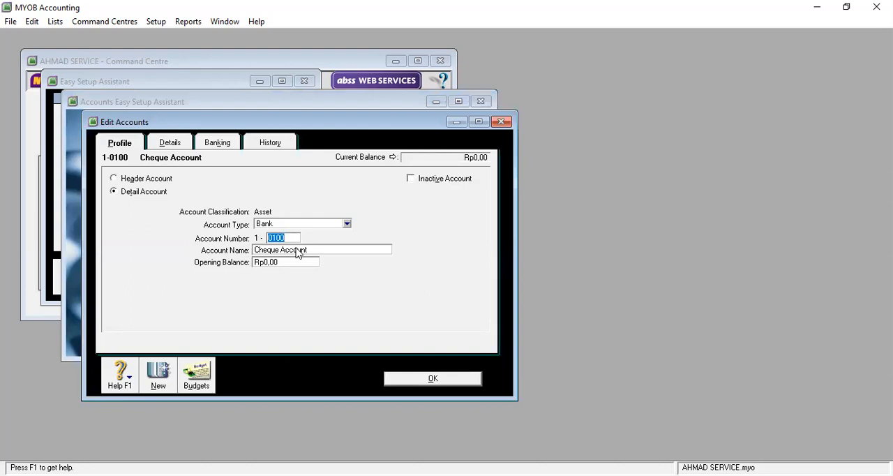
text(1101)
key(Tab)
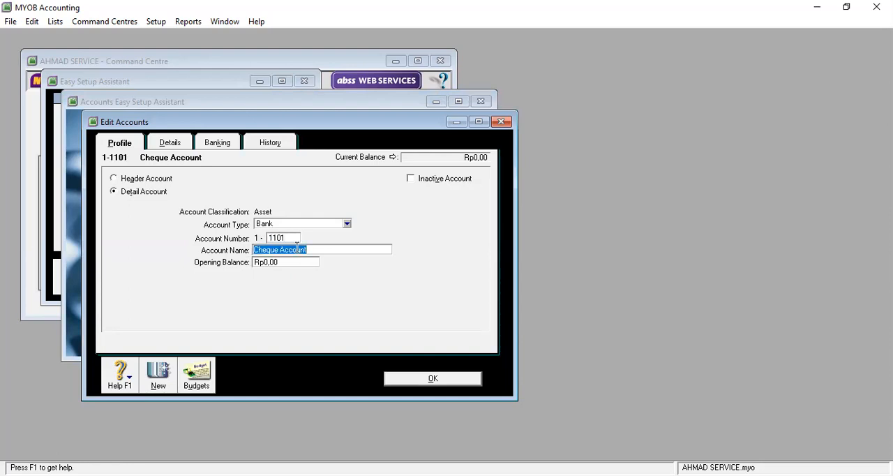
text(Kas)
click(456, 381)
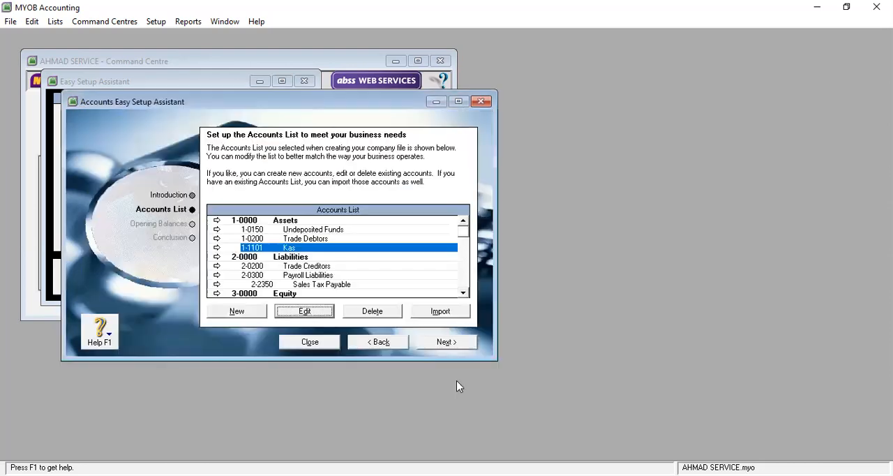
Step: Edit the Undeposited Funds account, setting its account number to 1-1102 and its name to Bank Bogor
right_click(304, 231)
click(326, 313)
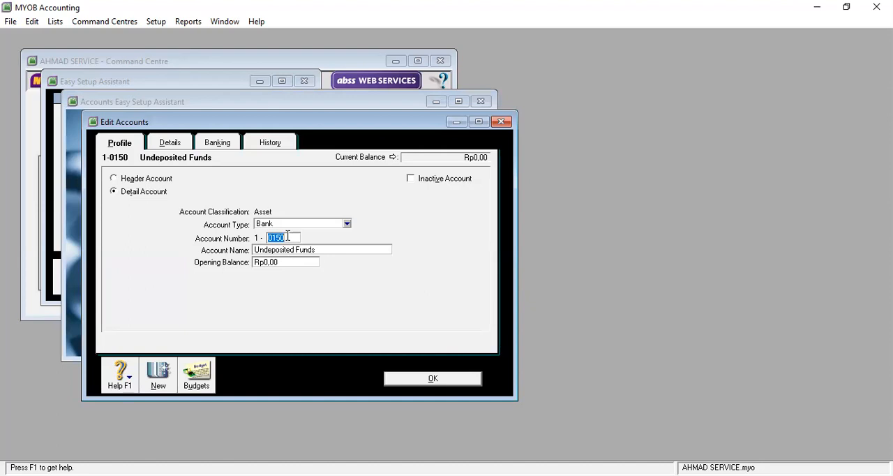
text(1102)
key(Tab)
text(ba)
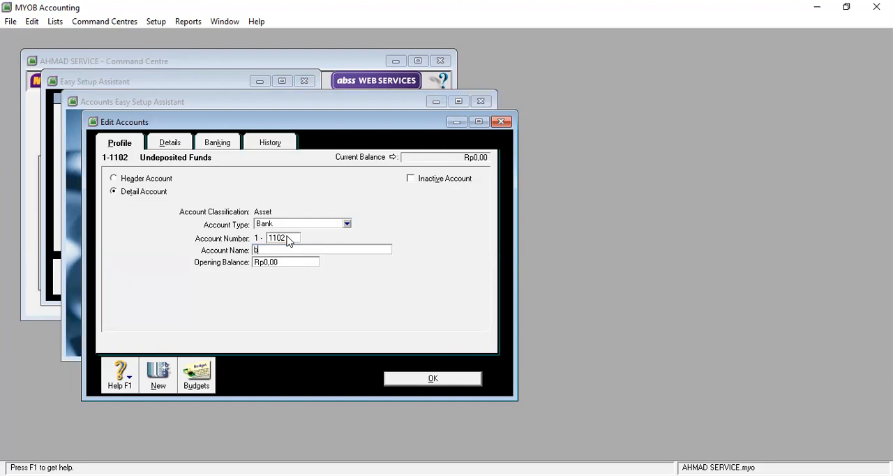
key(BackSpace)
key(BackSpace)
text(Bank Bogor)
click(454, 381)
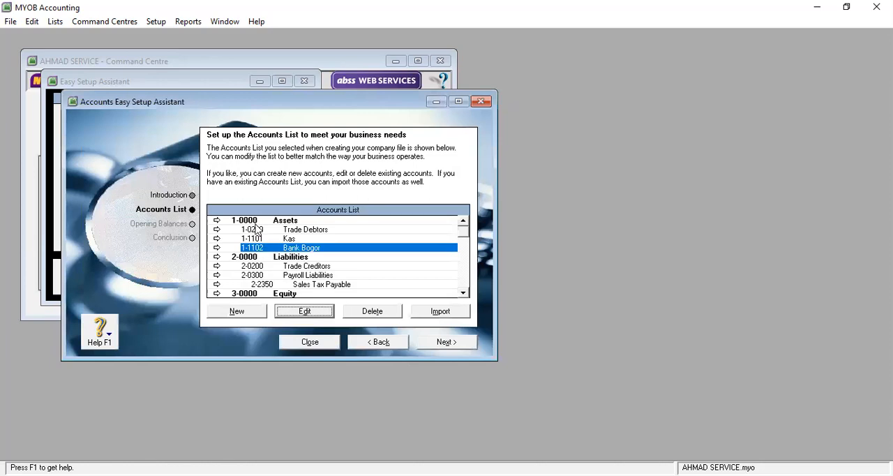
Step: Edit the Trade Debtors account, setting its account number to 1-1299 and its name to Piutang Usaha
click(257, 229)
click(305, 311)
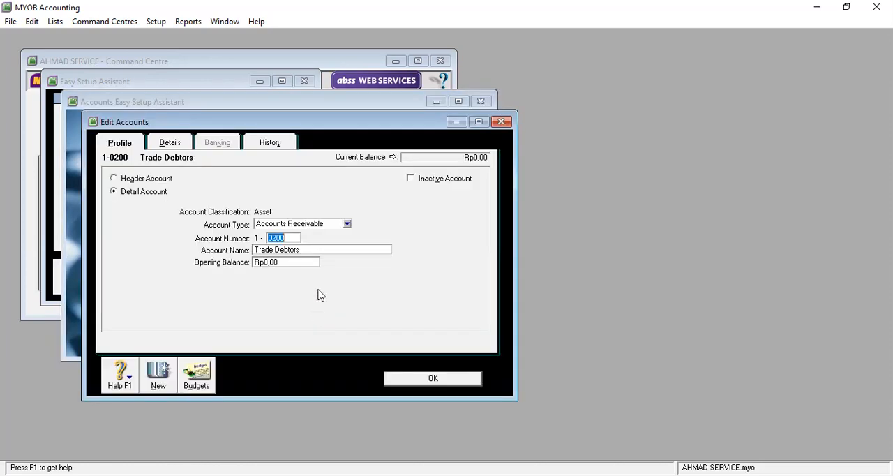
text(1299)
key(Tab)
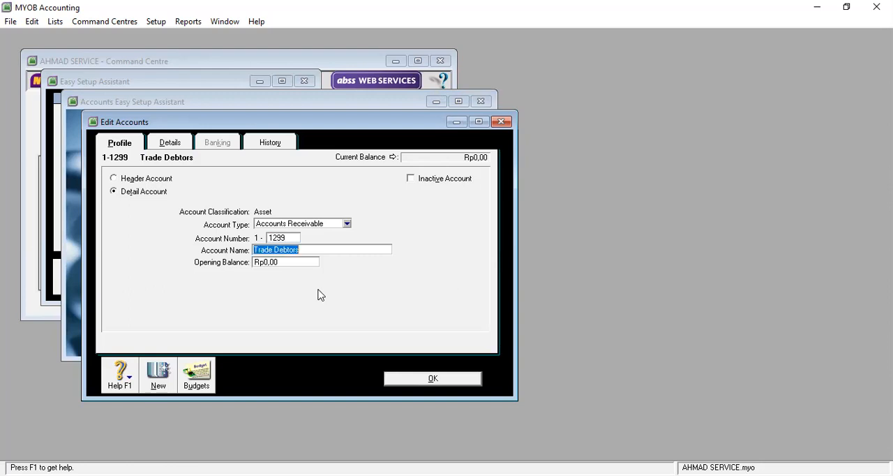
text(Piutan)
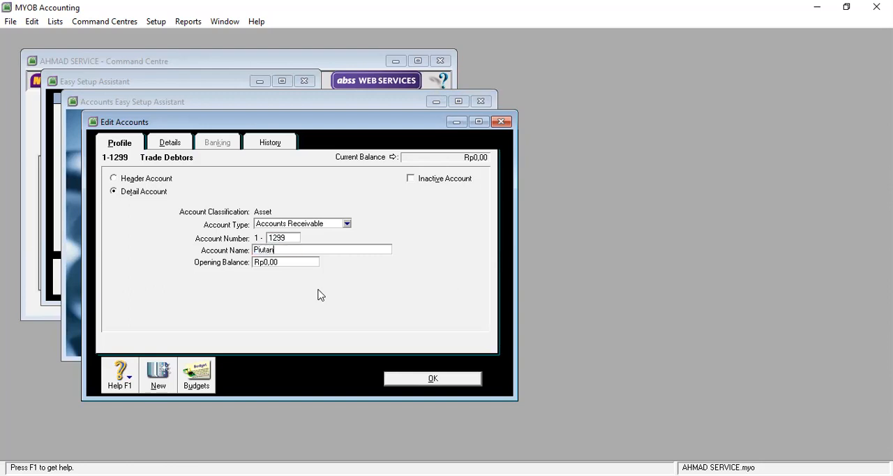
text(g Usaha)
click(443, 384)
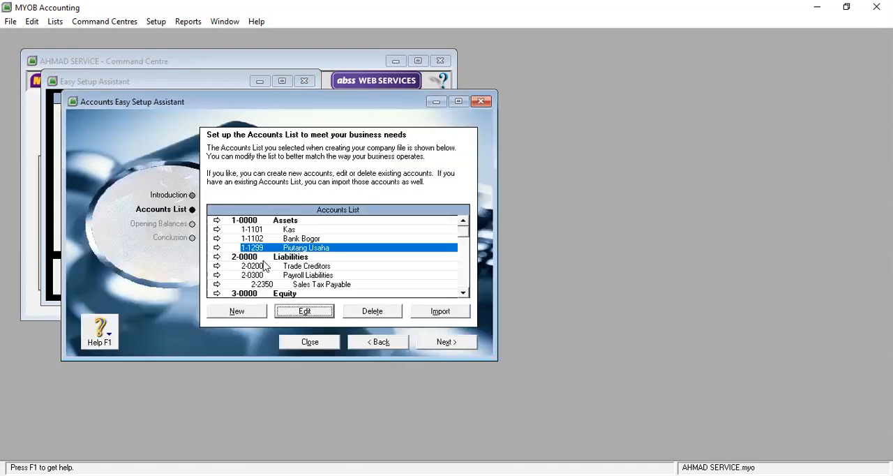
Step: Edit the Trade Creditors account under Liabilities, setting its account number to 2-1199 and its name to Utangn Usaha
scroll(283, 273, down, 1)
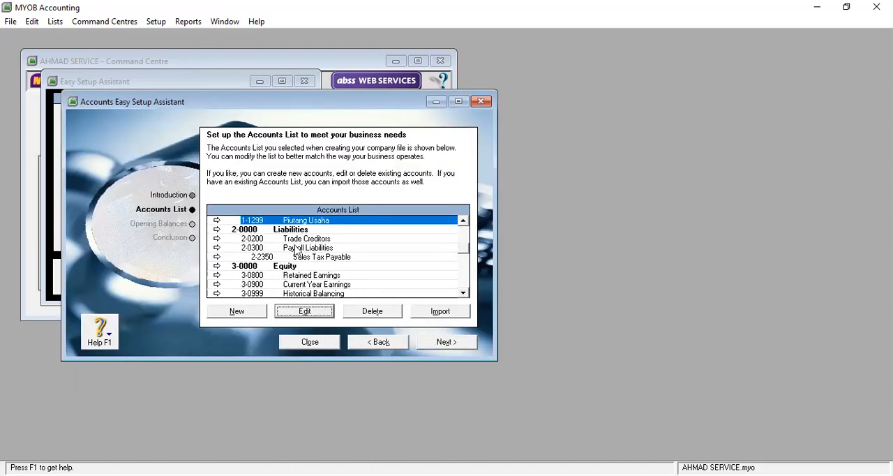
click(269, 239)
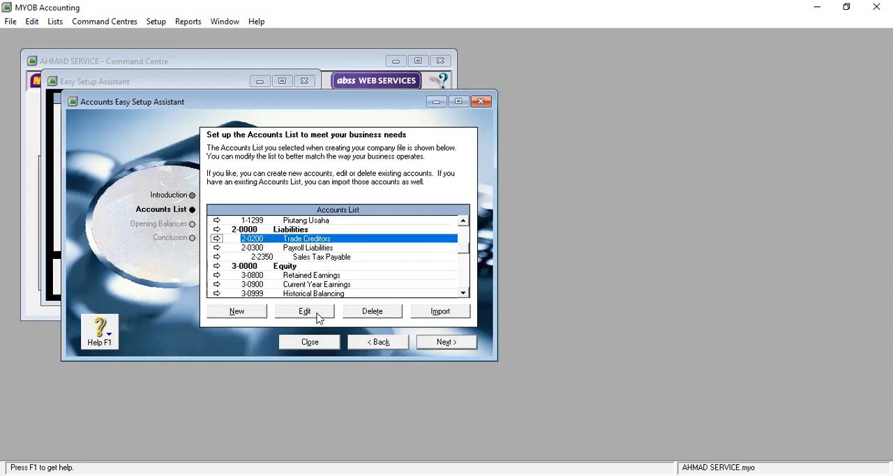
click(318, 315)
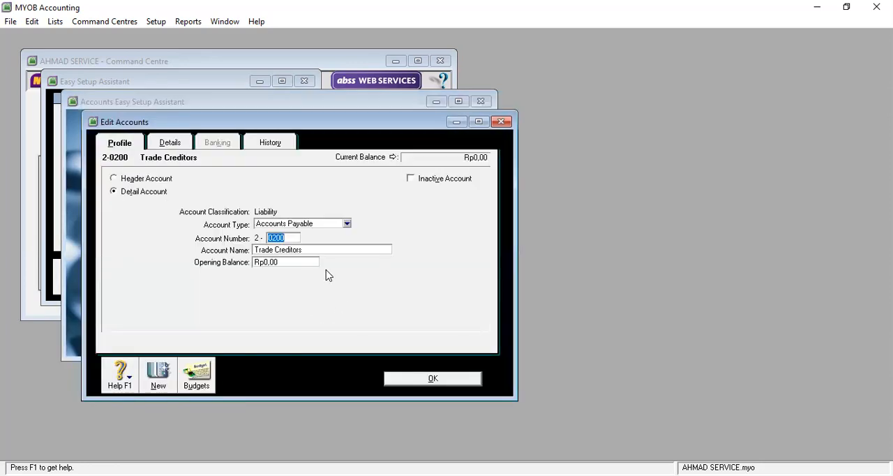
text(1199)
key(Tab)
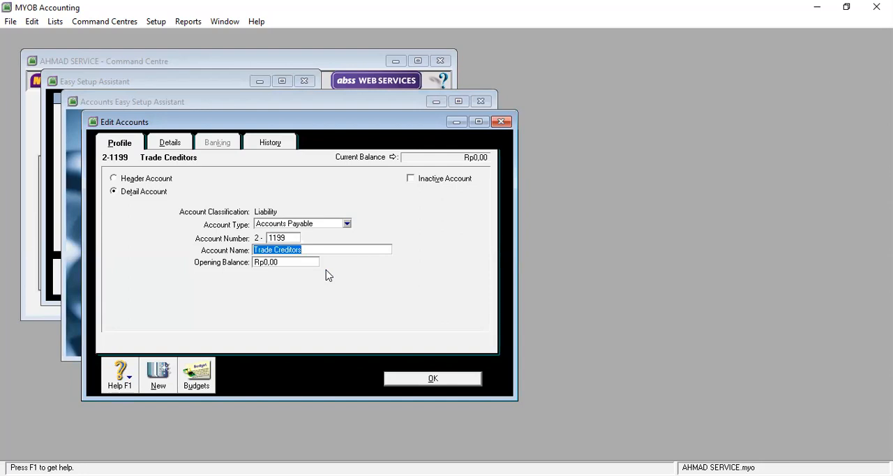
text(Utangn)
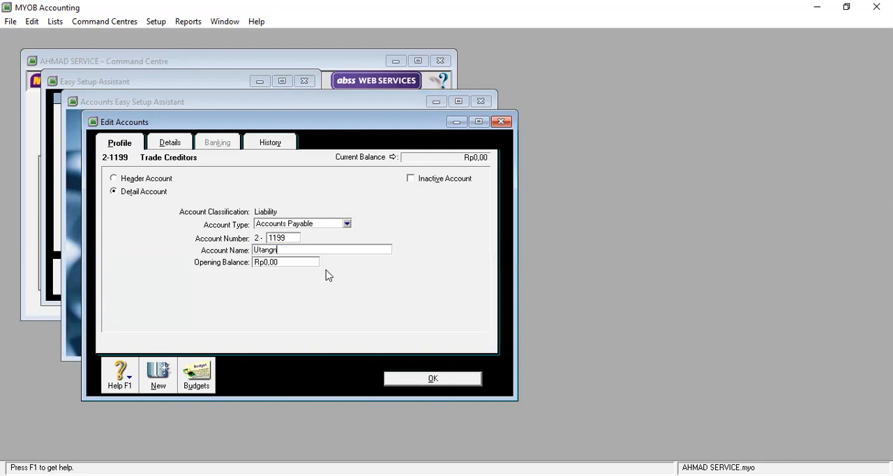
text( Usaha)
click(446, 379)
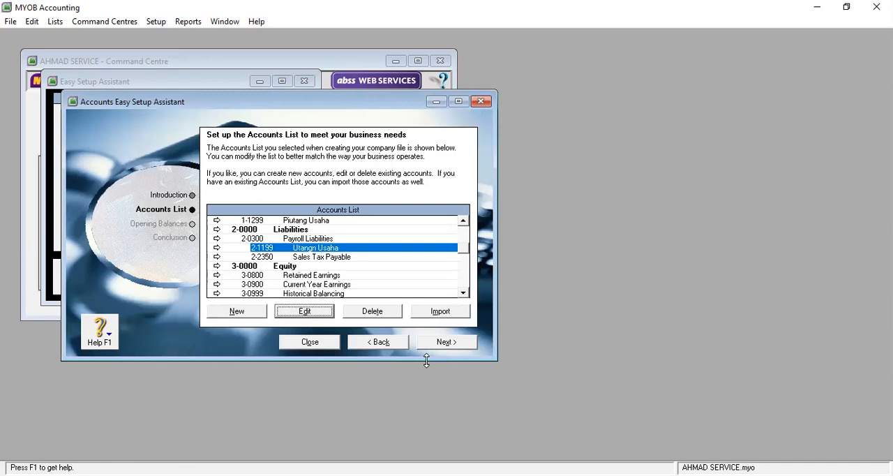
Step: Open the Payroll Liabilities account for editing and set its account number to 2-1299
click(307, 240)
click(316, 313)
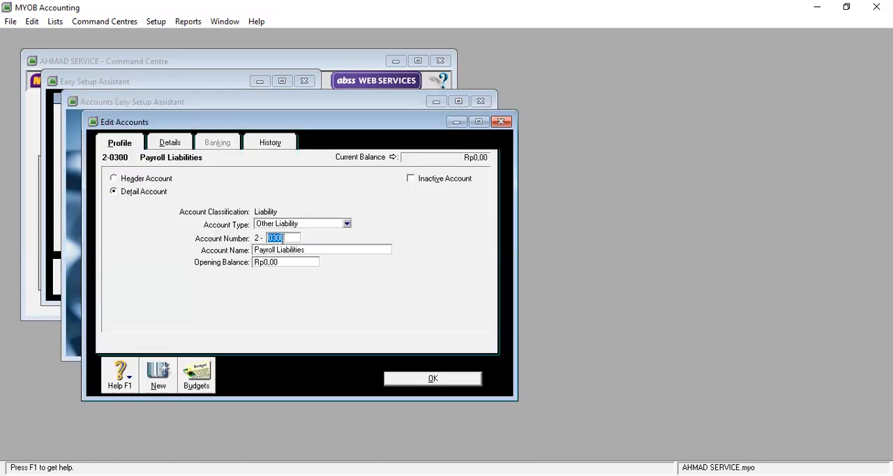
text(1299)
Step: Rename the Payroll Liabilities account as Utang Gaji & Upah and save the account
click(323, 254)
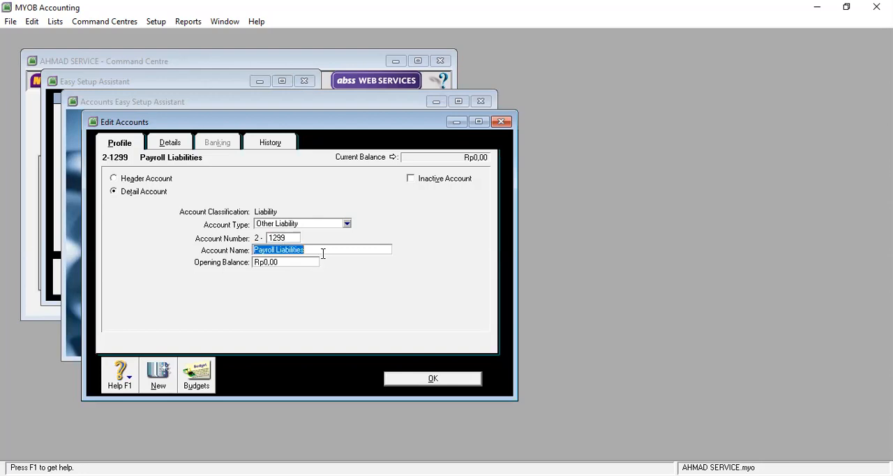
text(utang)
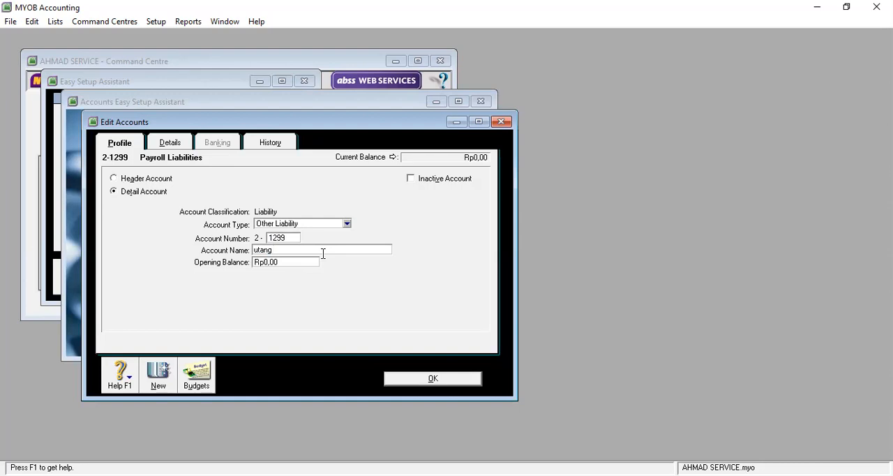
key(BackSpace)
key(BackSpace)
key(BackSpace)
key(BackSpace)
key(BackSpace)
text(Utang Gaji dan Upah)
key(Left)
key(Left)
key(Left)
key(Left)
key(BackSpace)
key(BackSpace)
key(BackSpace)
key(BackSpace)
text(&)
click(438, 377)
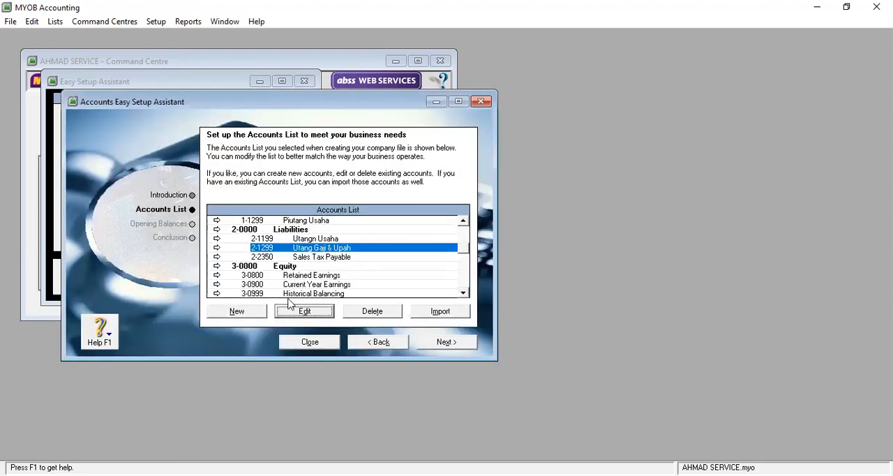
Step: Correct the misspelled name of liability account 2-1199 to Utang Usaha
click(333, 258)
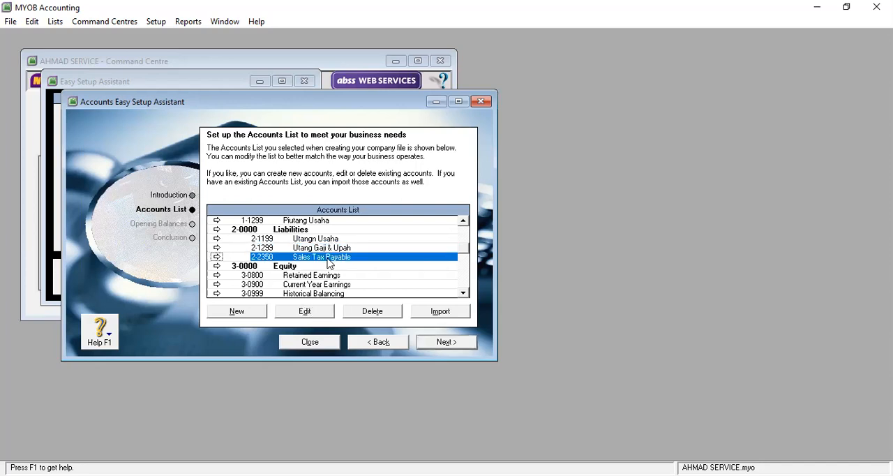
click(308, 240)
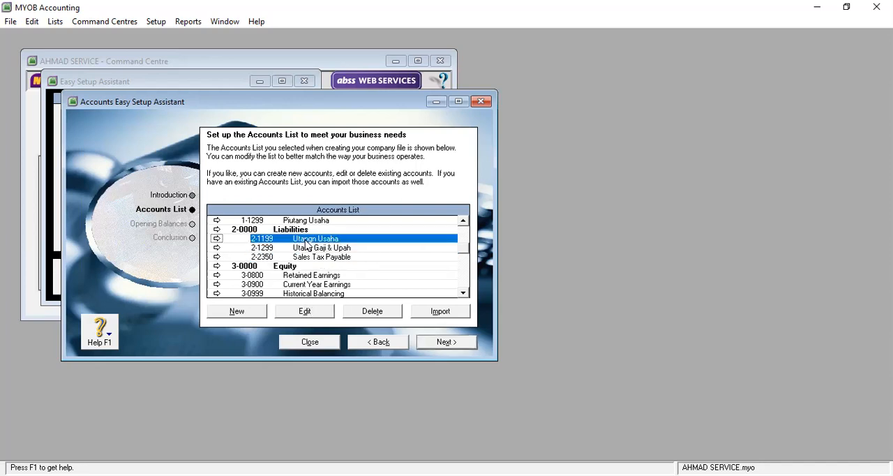
click(318, 311)
click(280, 250)
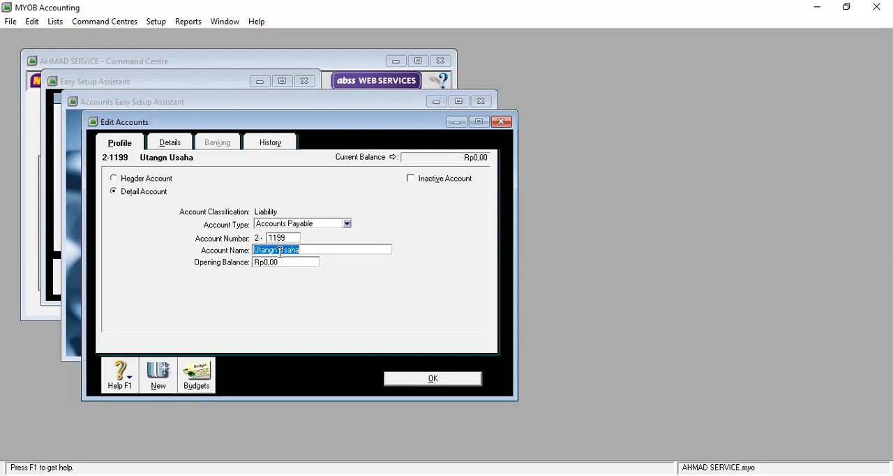
click(280, 251)
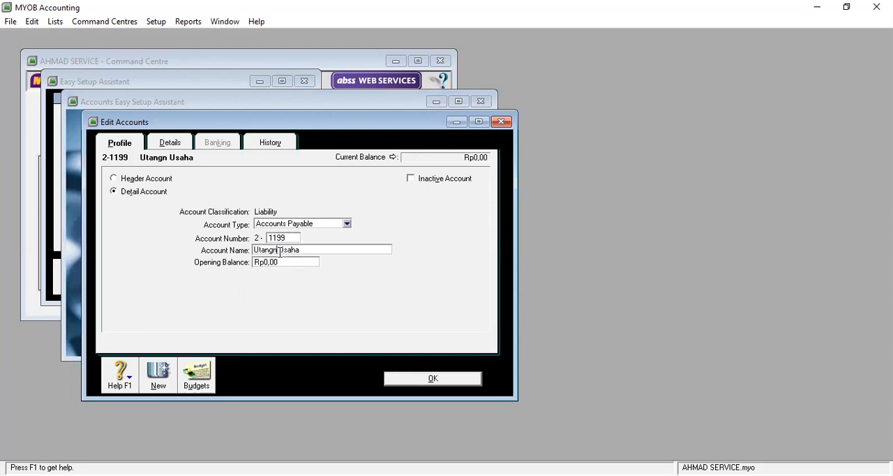
key(BackSpace)
click(469, 379)
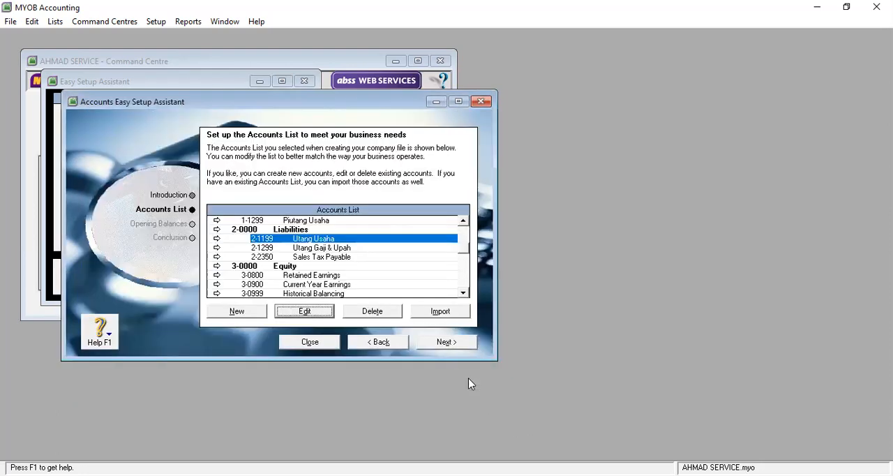
Step: Try again to delete the Sales Tax Payable account from the Liabilities section
click(315, 257)
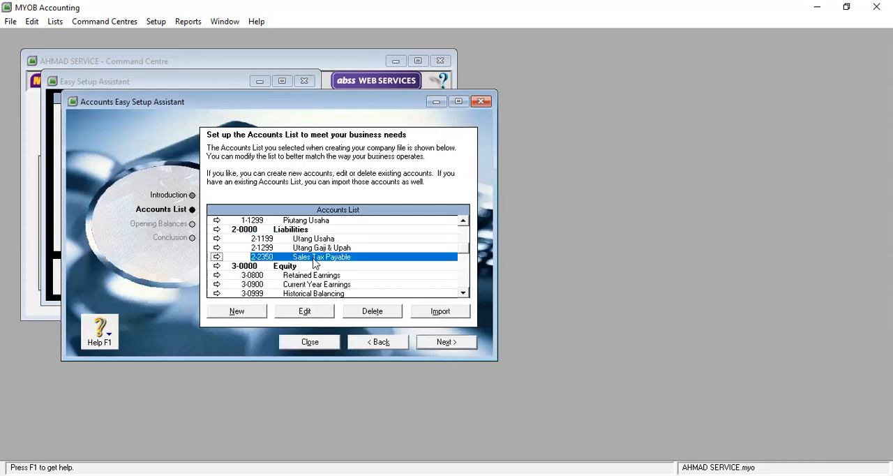
click(372, 312)
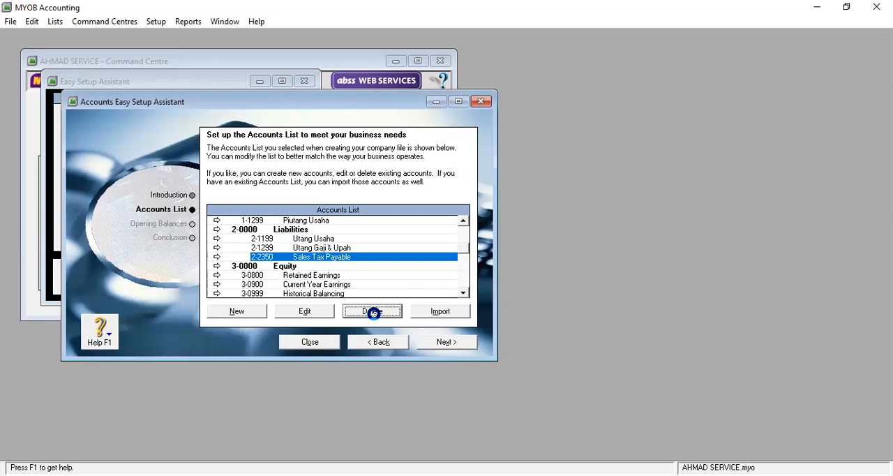
click(445, 289)
Step: Edit the Retained Earnings account under Equity, setting its account number to 3-0100 and its name to Modal Pak plus the owner's name
click(324, 277)
click(326, 313)
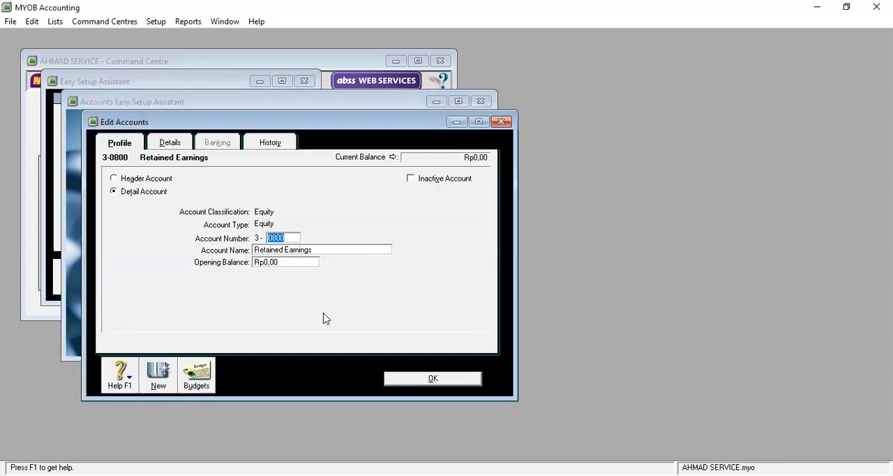
text(0100)
key(Tab)
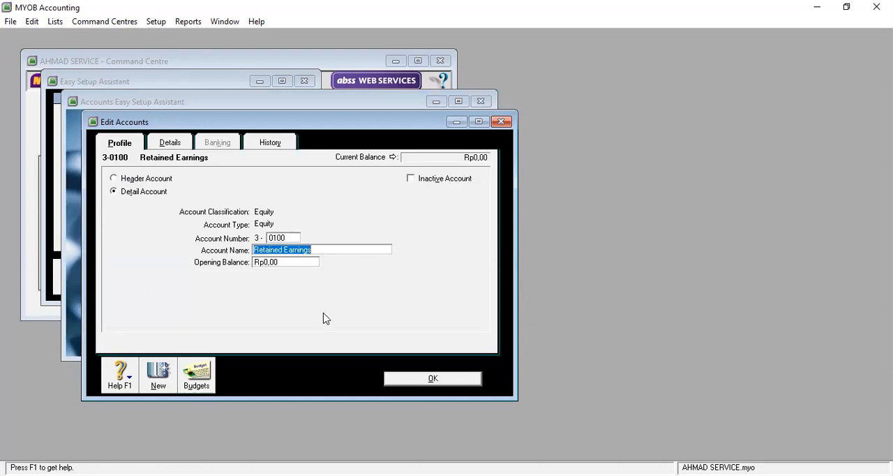
text(Mo)
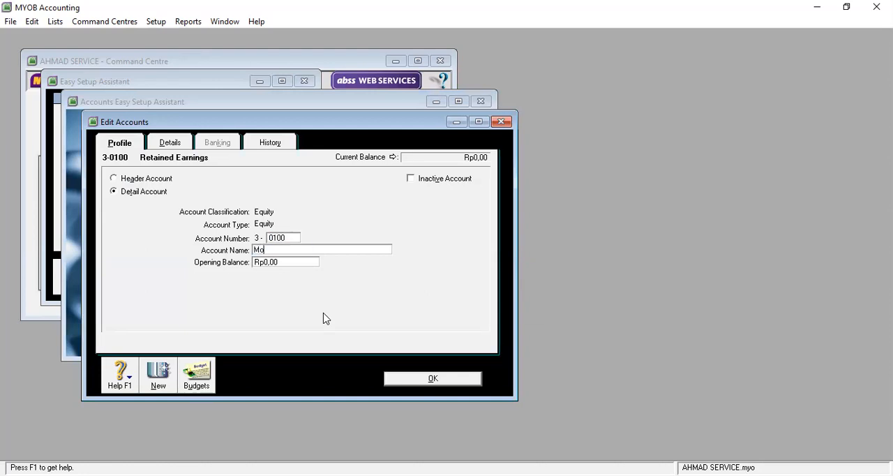
text(dal Pak Ahmad)
click(432, 376)
click(433, 377)
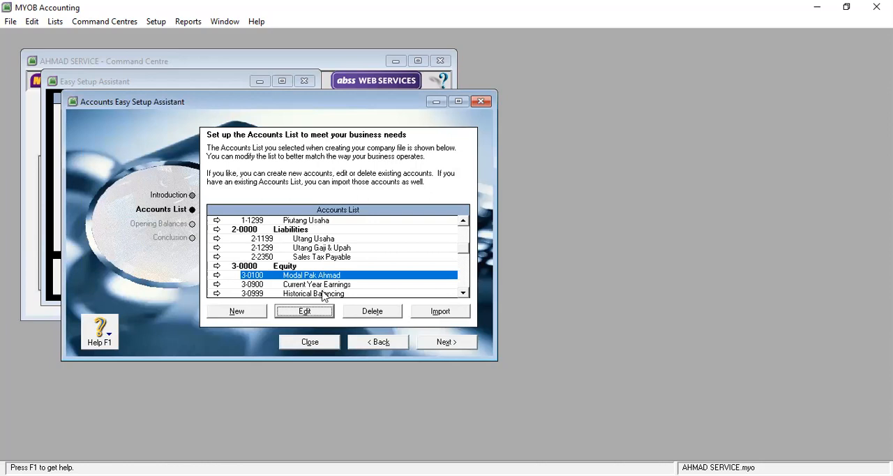
Step: Rename the Current Year Earnings account under Equity as Laba Tahun Berjalan, keeping its account number
click(324, 284)
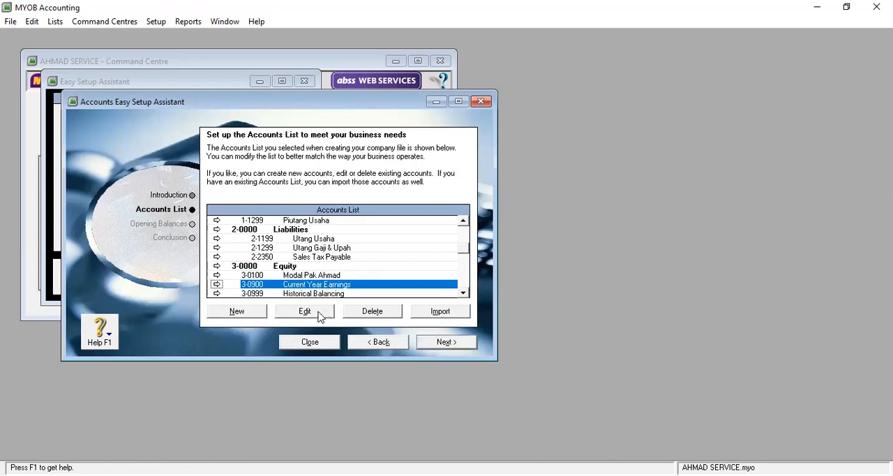
click(305, 311)
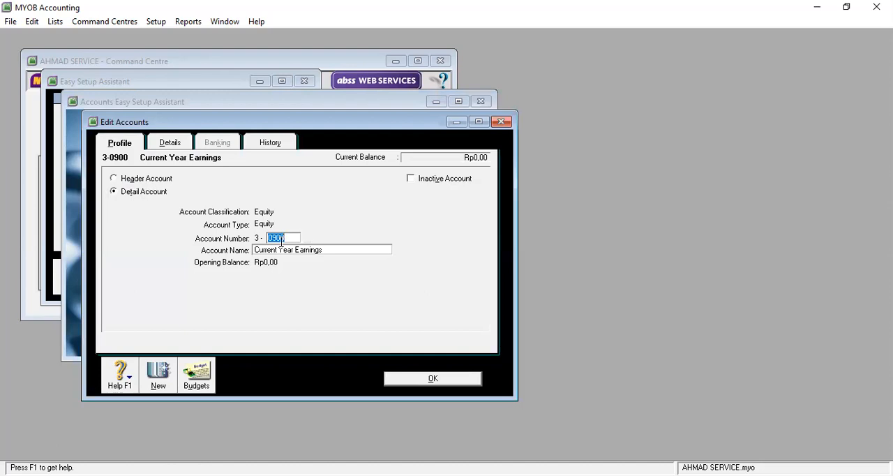
click(326, 249)
text(Laba Tahun Berjalan)
click(455, 377)
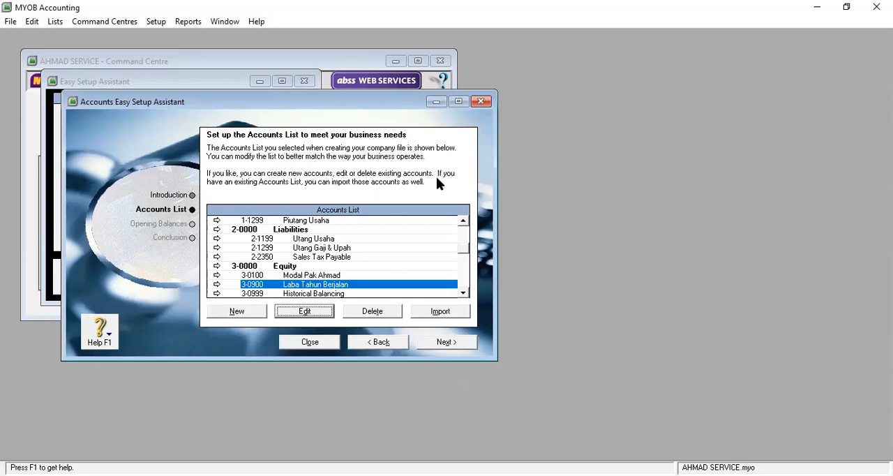
Step: Close the Accounts Easy Setup Assistant and the Easy Setup Assistant
click(311, 342)
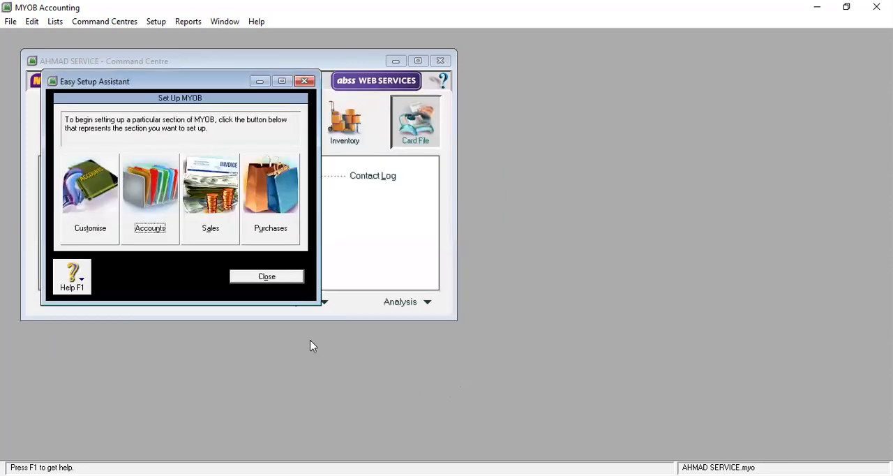
click(273, 278)
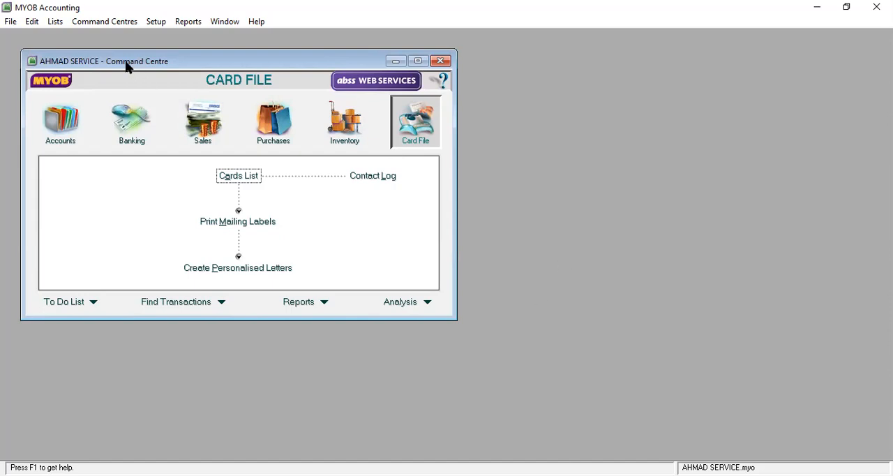
Step: View the Accounts List from the Accounts command centre and its blank new-account form, leaving both without adding an account
click(62, 124)
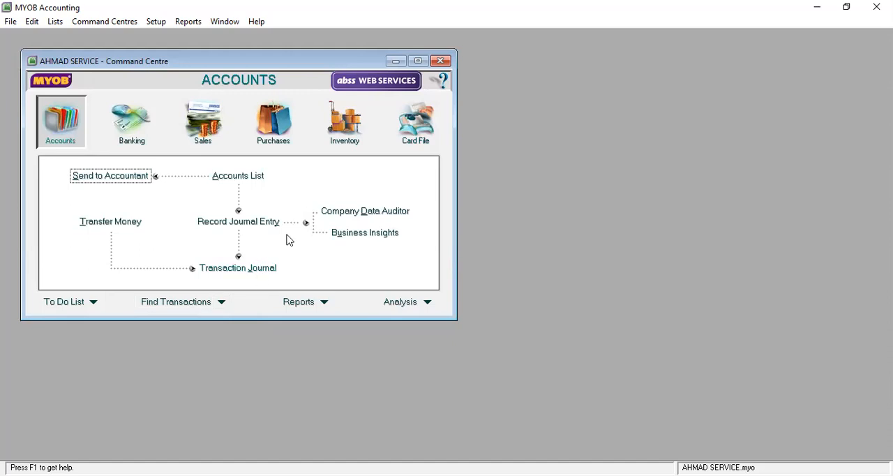
click(251, 179)
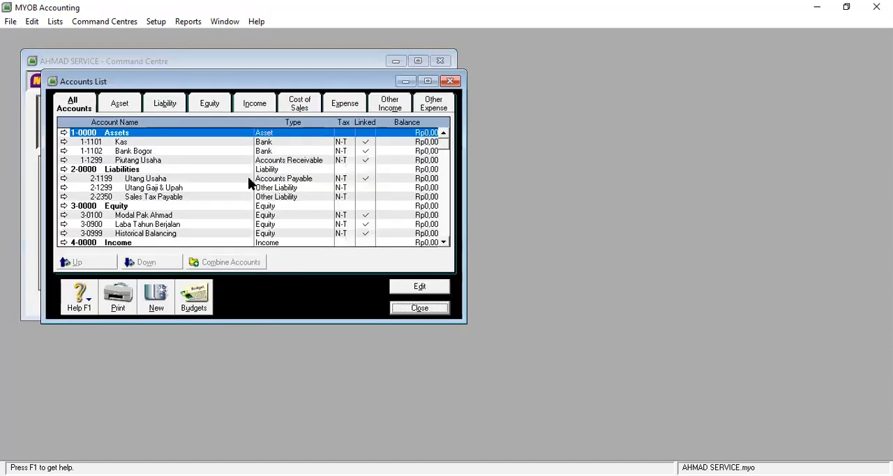
click(158, 295)
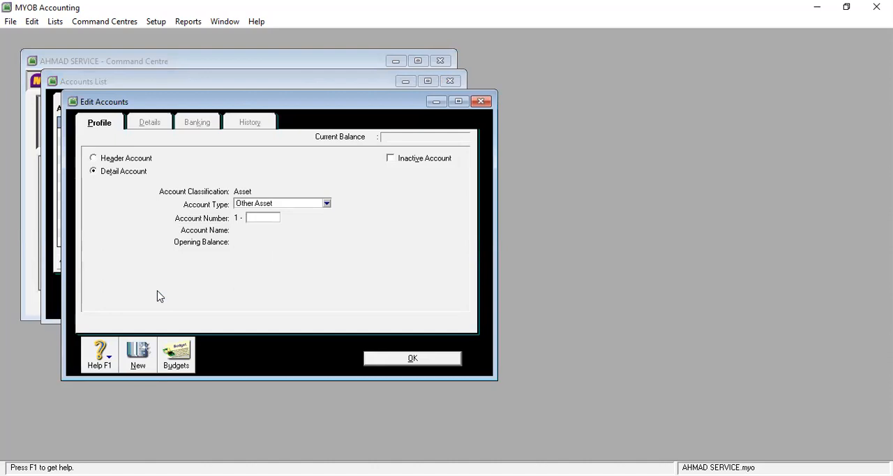
click(482, 102)
click(450, 82)
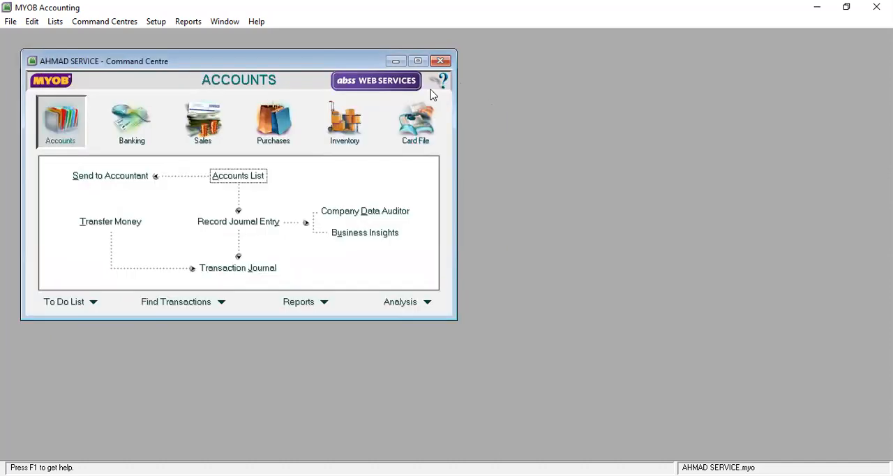
Step: View the Accounts List page of the Accounts Easy Setup Assistant, then close both setup assistants without changing any account
click(157, 22)
click(171, 37)
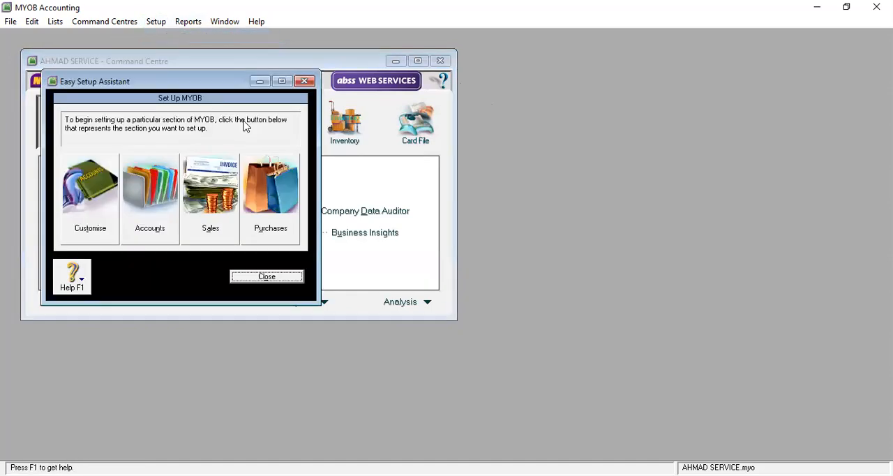
click(148, 201)
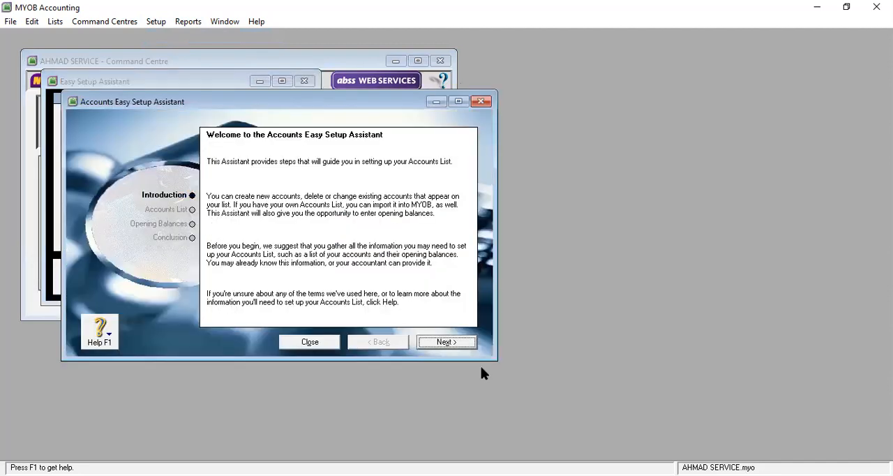
click(457, 342)
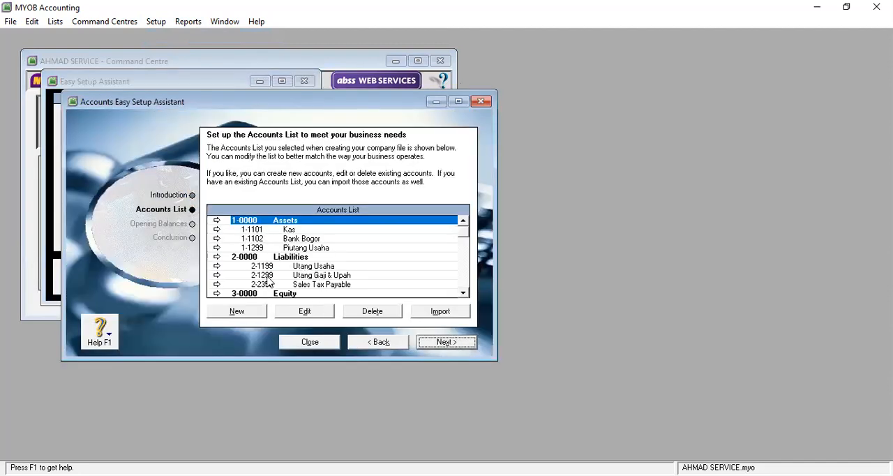
click(377, 344)
click(322, 342)
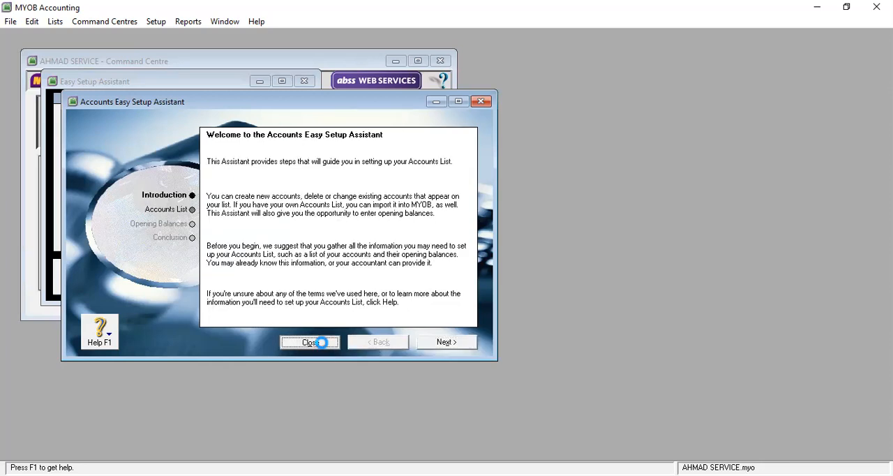
click(255, 277)
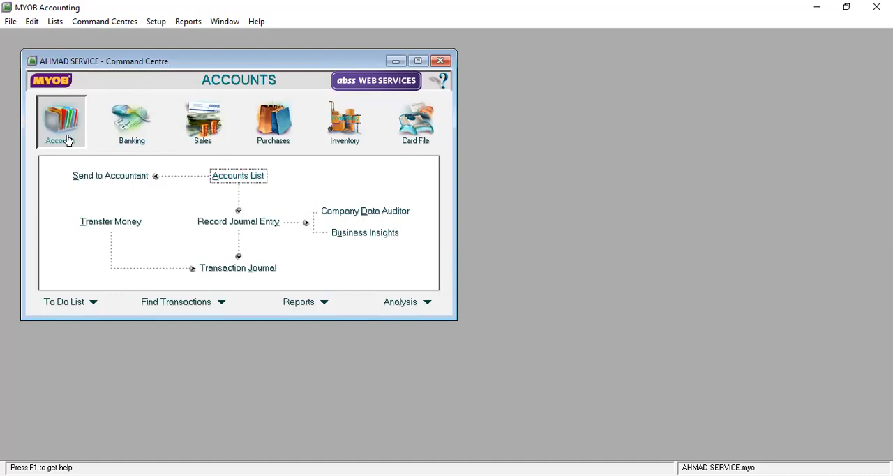
Step: Add a header account of type Asset to the Accounts List, numbered 1-1000 and named ASET LANCAR
click(245, 180)
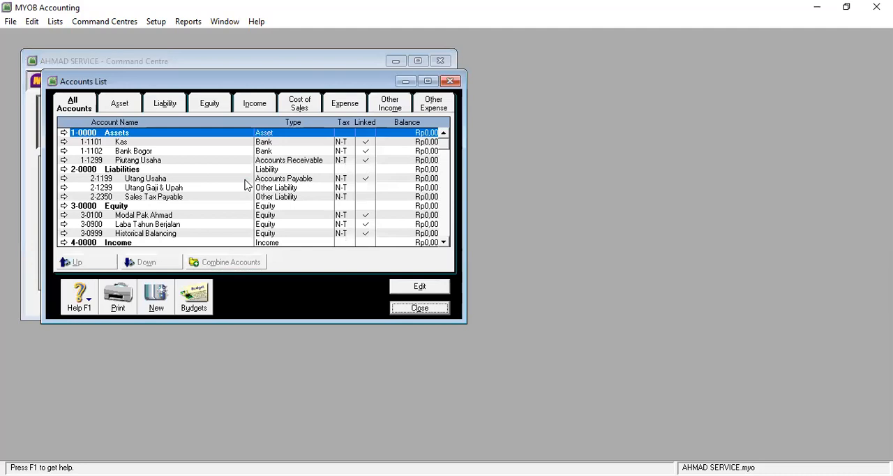
click(156, 312)
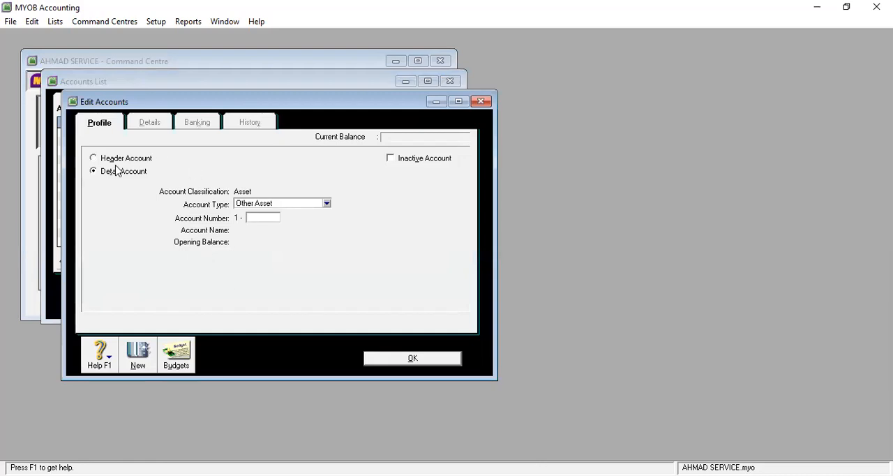
click(95, 159)
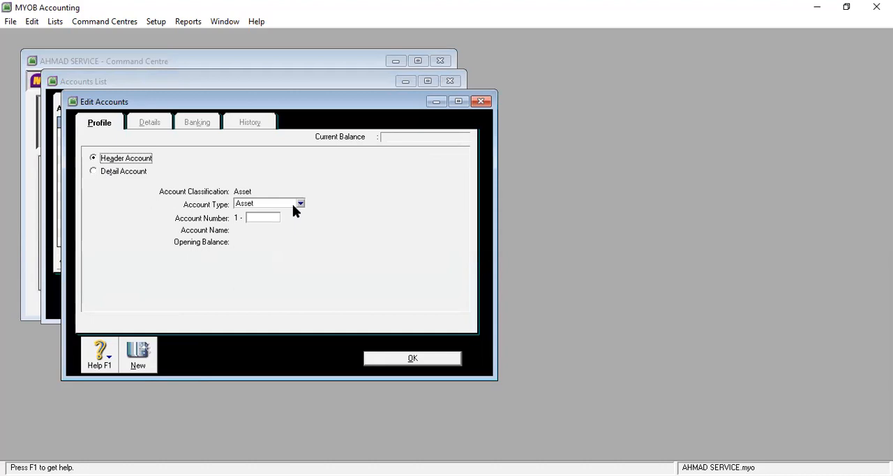
click(267, 218)
text(1000)
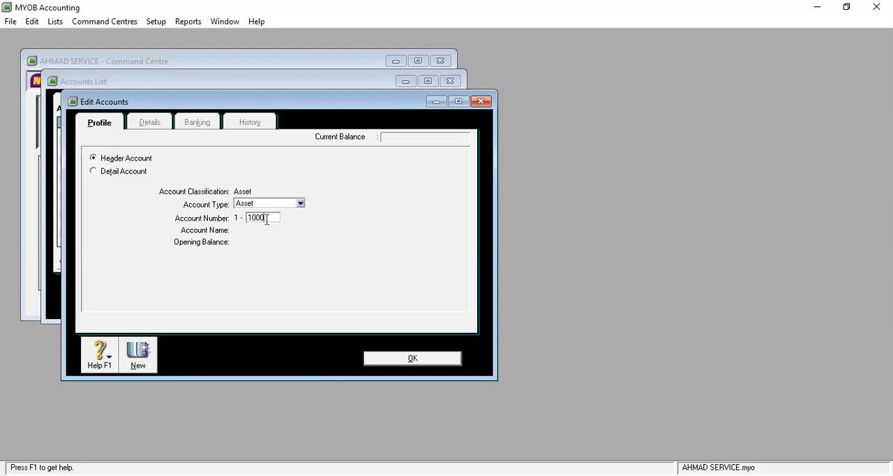
key(Tab)
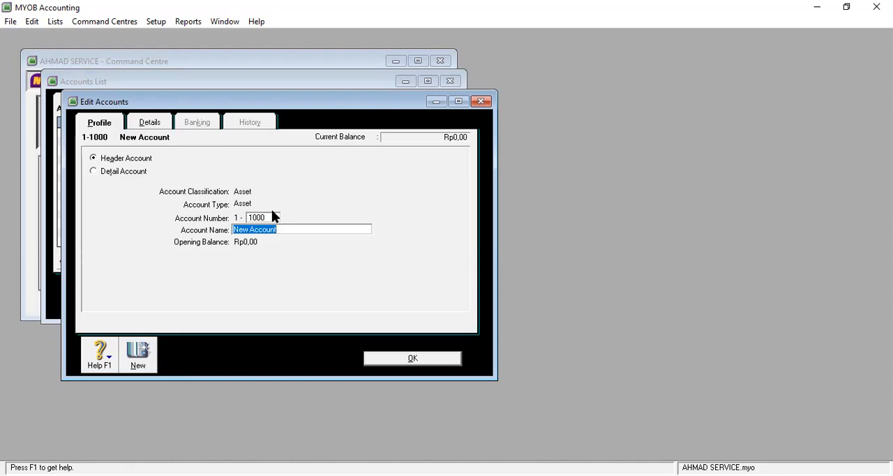
text(a)
key(BackSpace)
text(Ase)
key(BackSpace)
key(BackSpace)
key(BackSpace)
text(SET LANCAR)
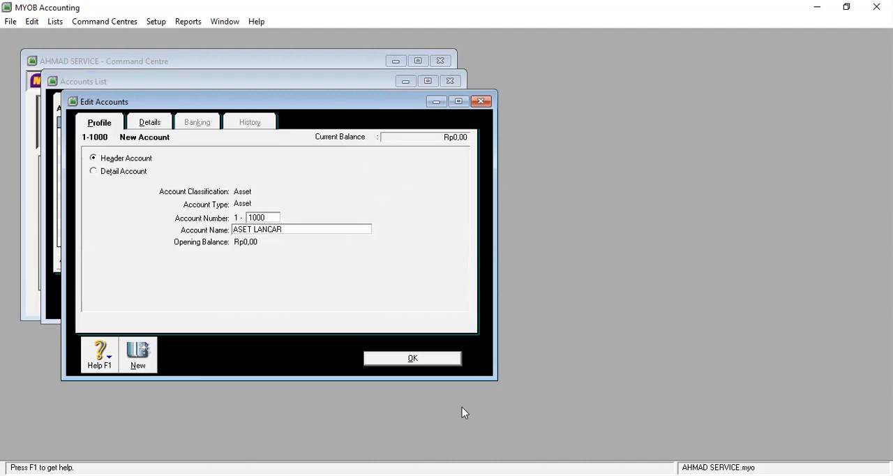
click(429, 360)
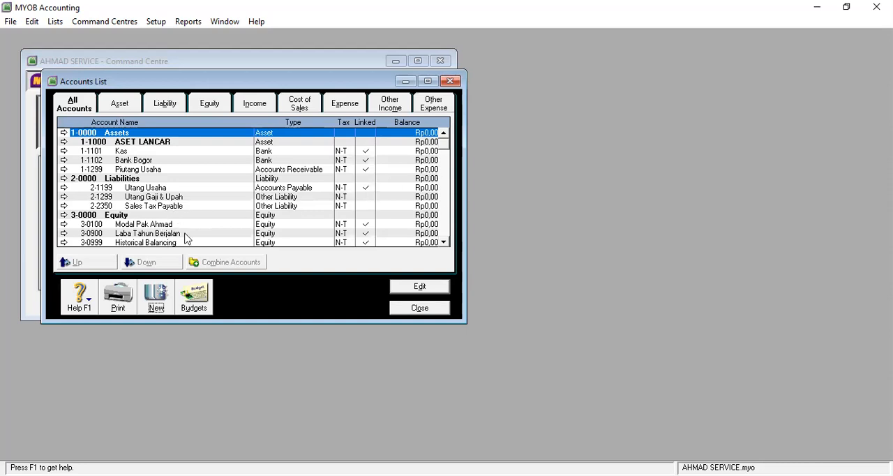
Step: Add a header account of type Asset, numbered 1-1100 and named KAS & BANK
click(146, 310)
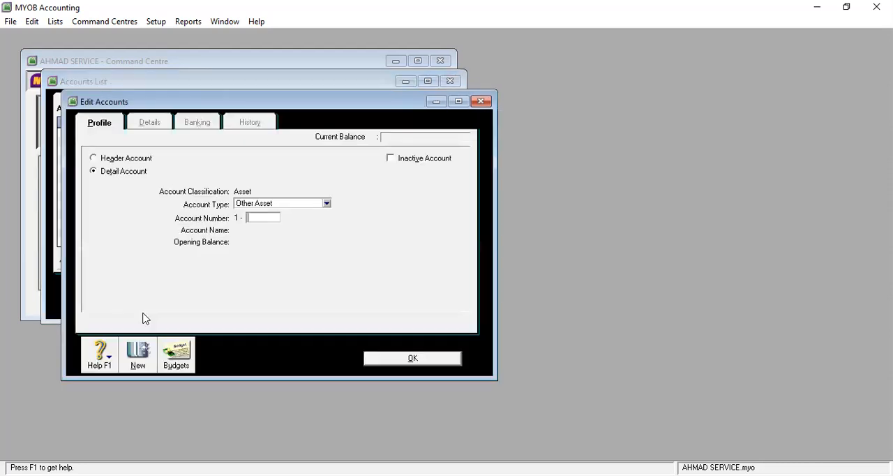
click(318, 203)
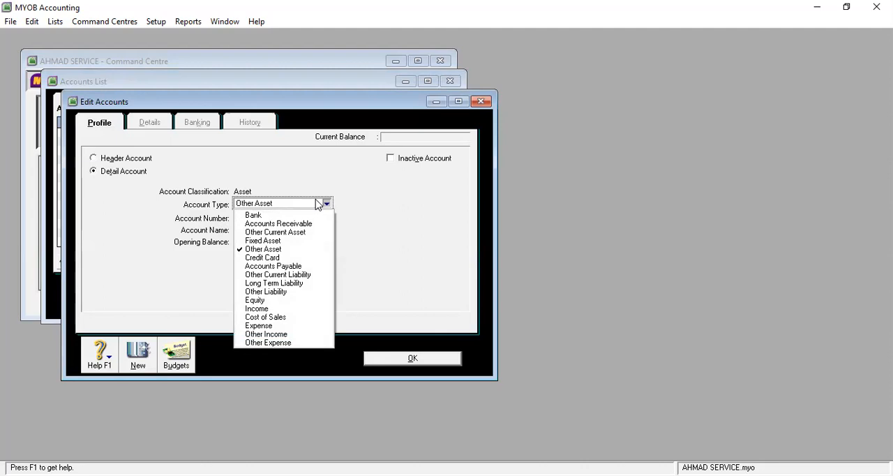
click(116, 159)
click(94, 158)
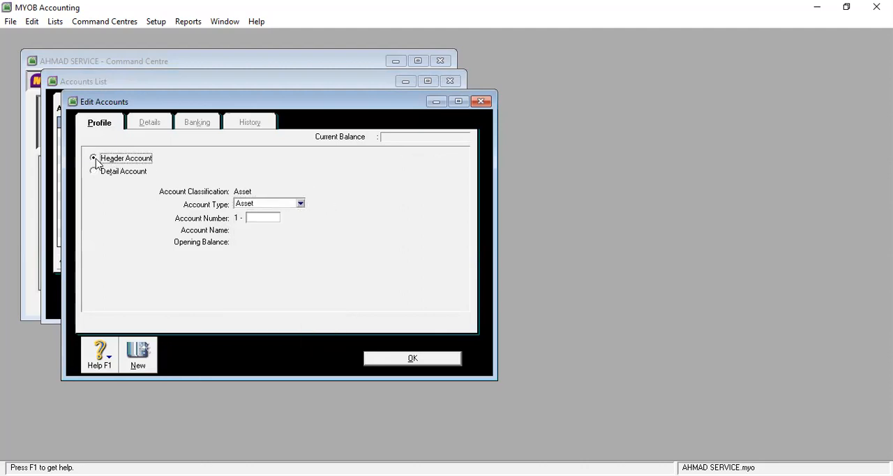
click(300, 203)
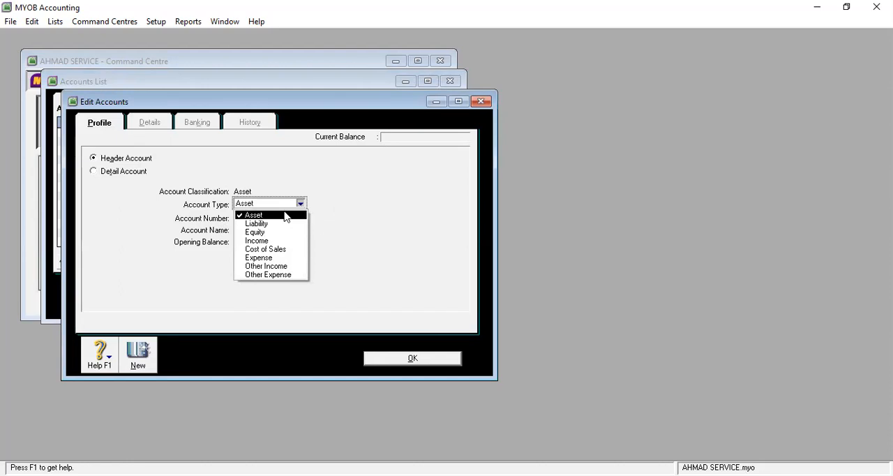
click(285, 216)
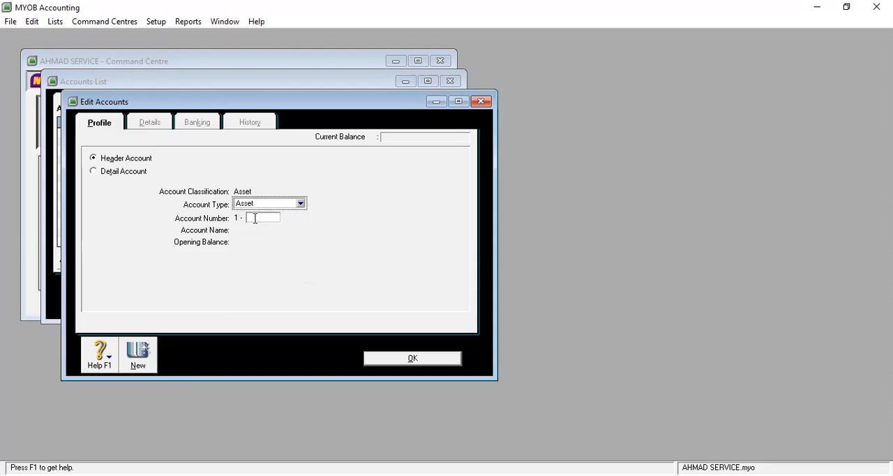
click(255, 218)
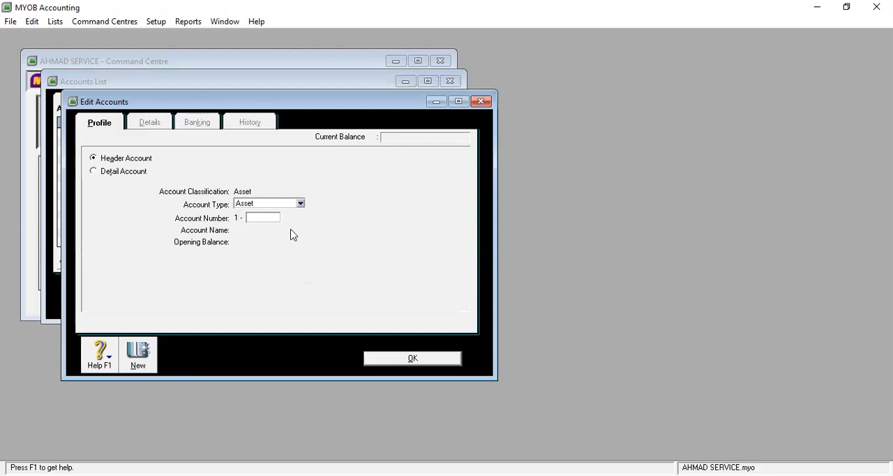
text(1100)
key(Tab)
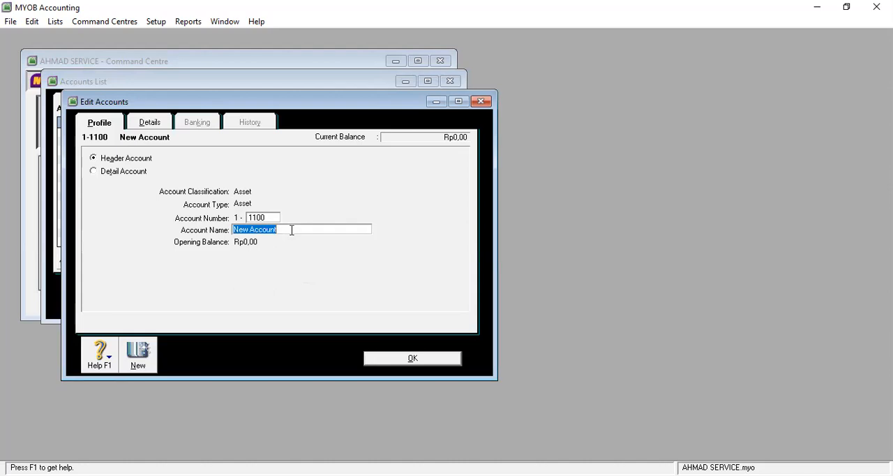
text(KAS )
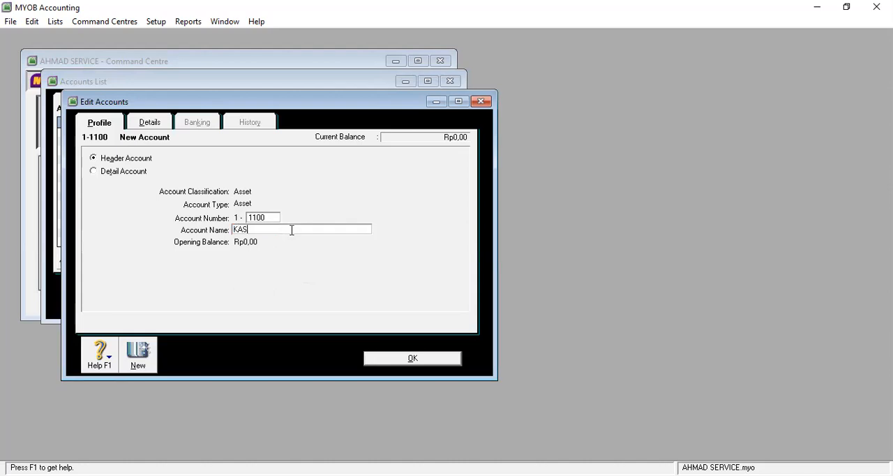
text(& BANK)
click(416, 358)
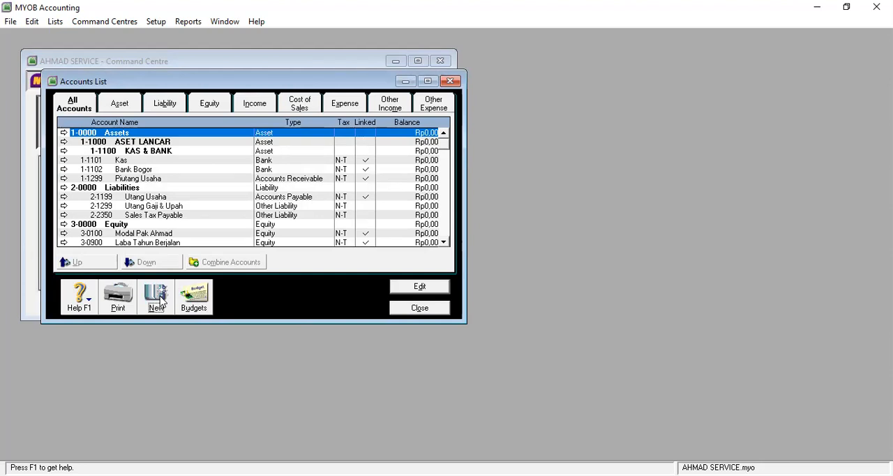
Step: Add a header account of type Asset, numbered 1-1200 and named PIUTANG USAHA
click(160, 299)
click(326, 203)
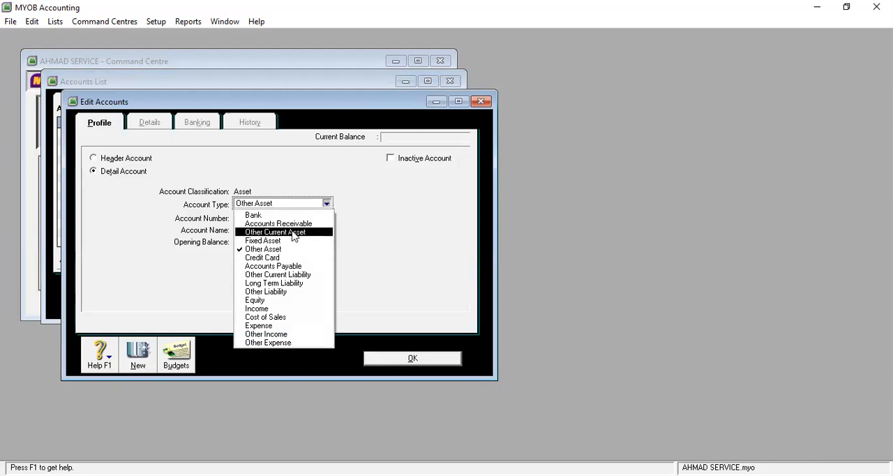
click(180, 183)
click(104, 159)
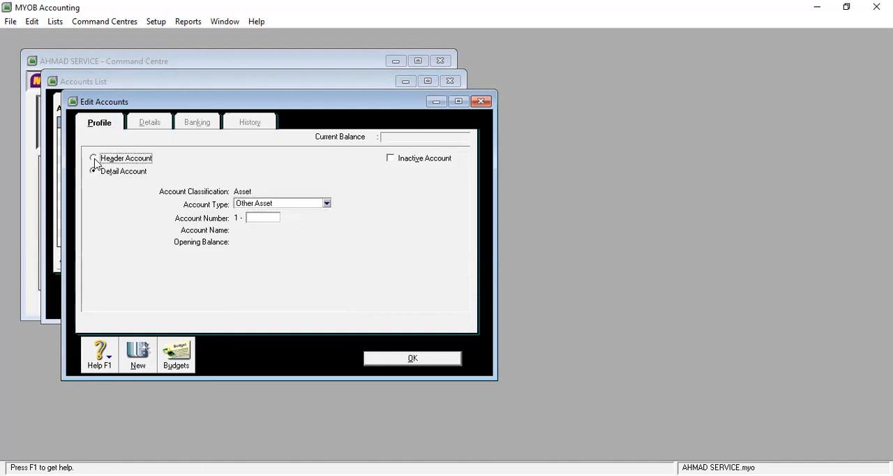
click(271, 216)
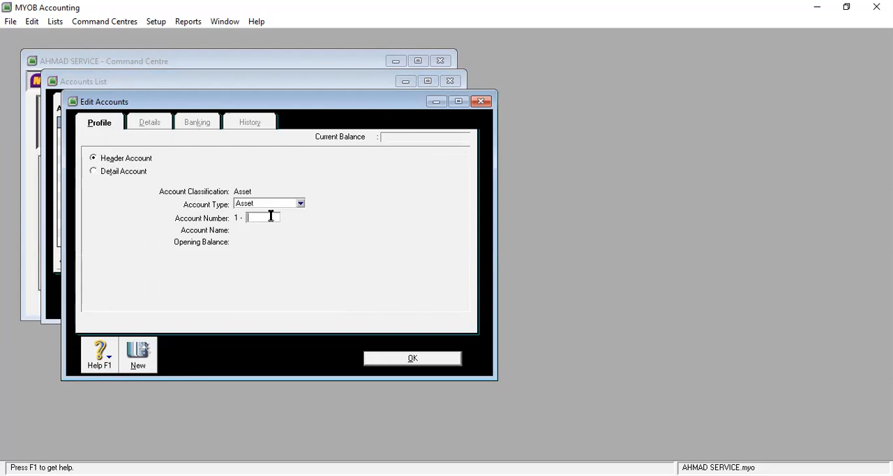
text(1200)
key(Tab)
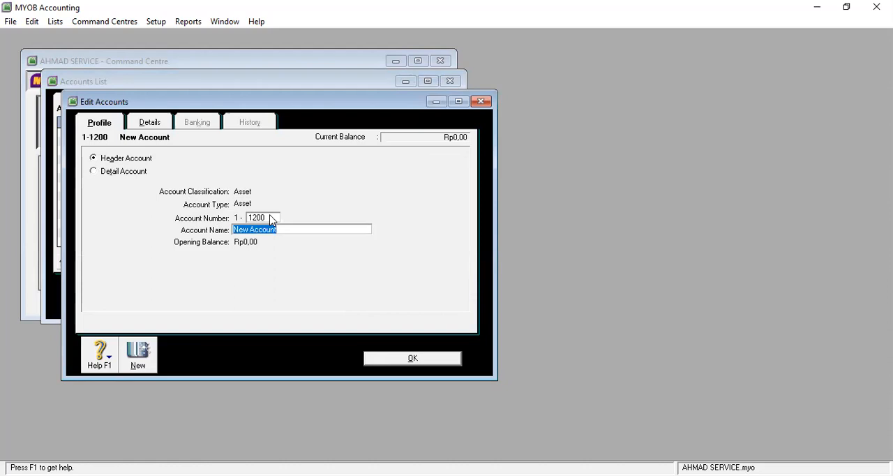
text(PIUTA)
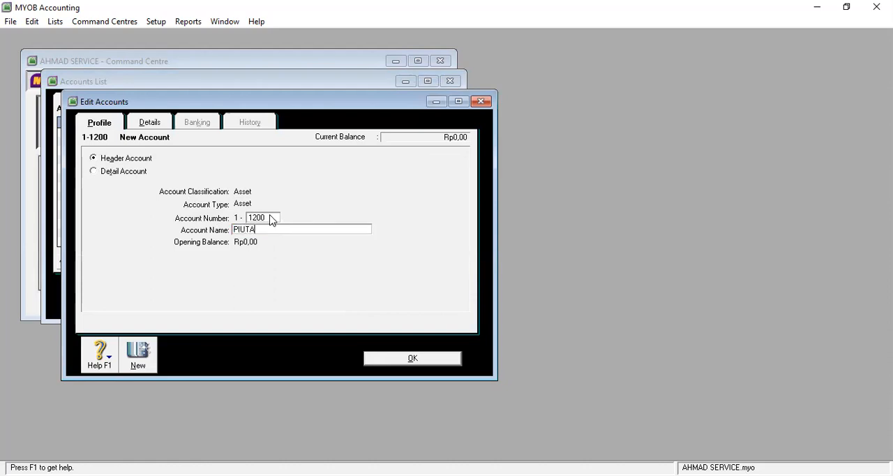
text(NG USAHA)
click(418, 359)
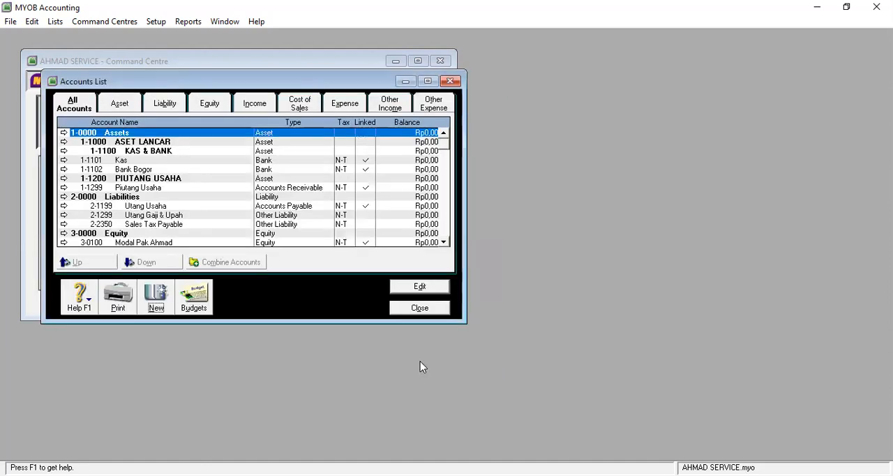
Step: Add a header account of type Asset, numbered 1-2000 and named ASET TETAP
click(153, 307)
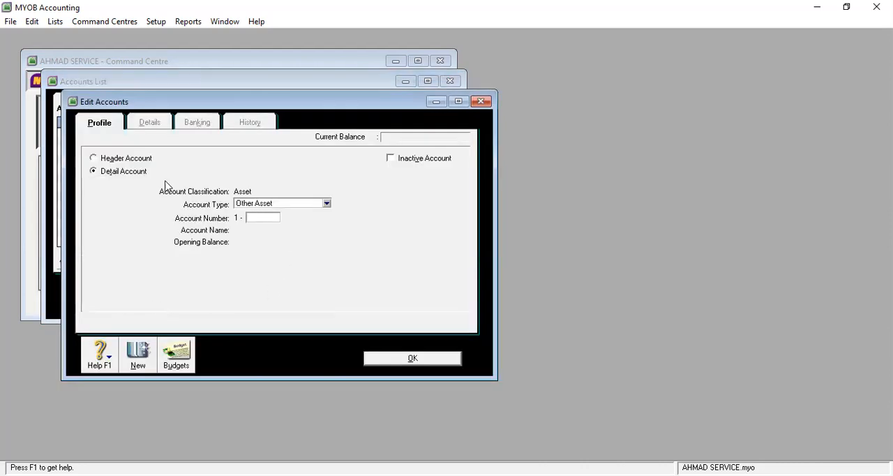
click(132, 159)
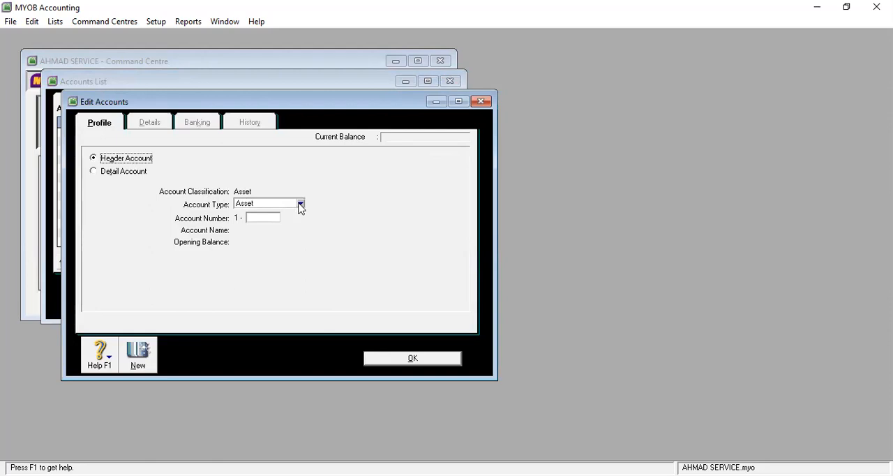
click(265, 217)
text(2000)
key(Tab)
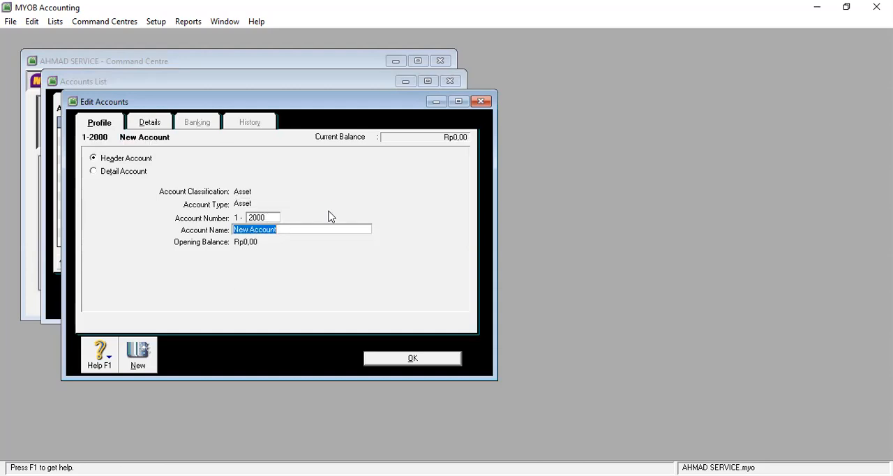
text(ASET TETAP)
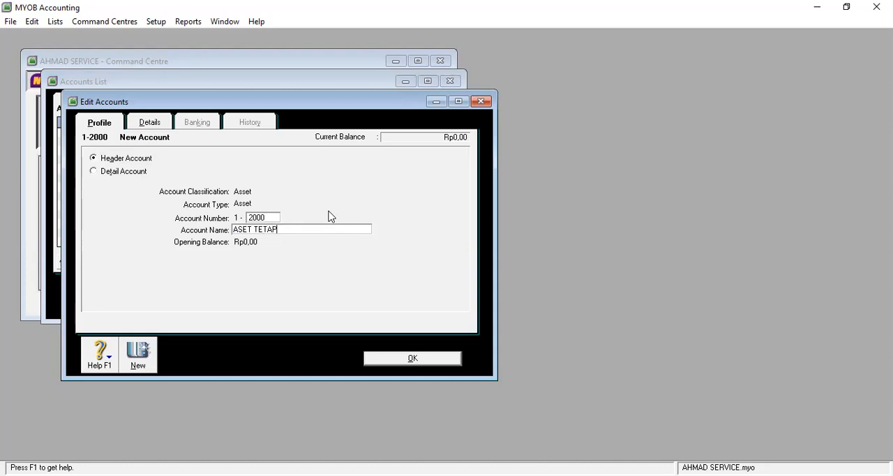
click(444, 360)
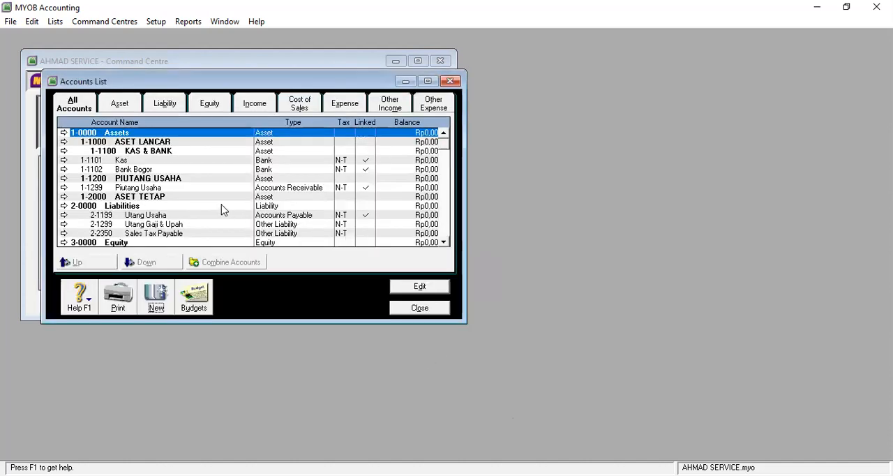
Step: Add a header account of type Asset, numbered 1-2100 and named NILAI BUKU PERALATAN SERVIS
click(155, 300)
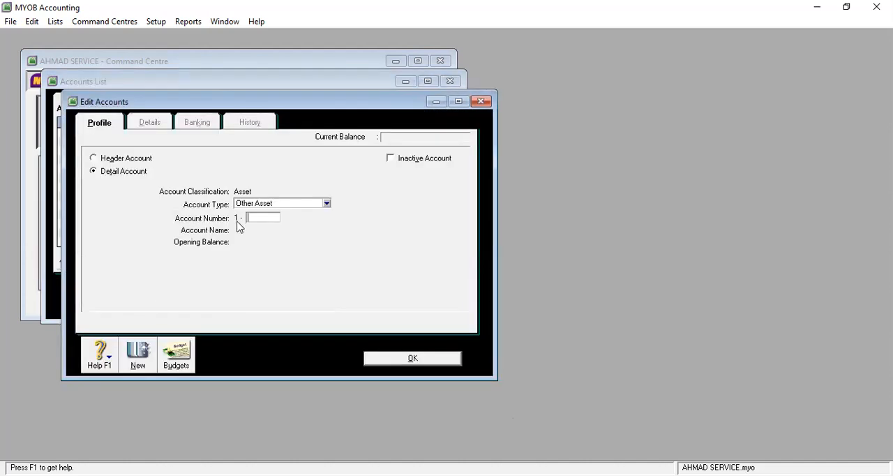
click(143, 159)
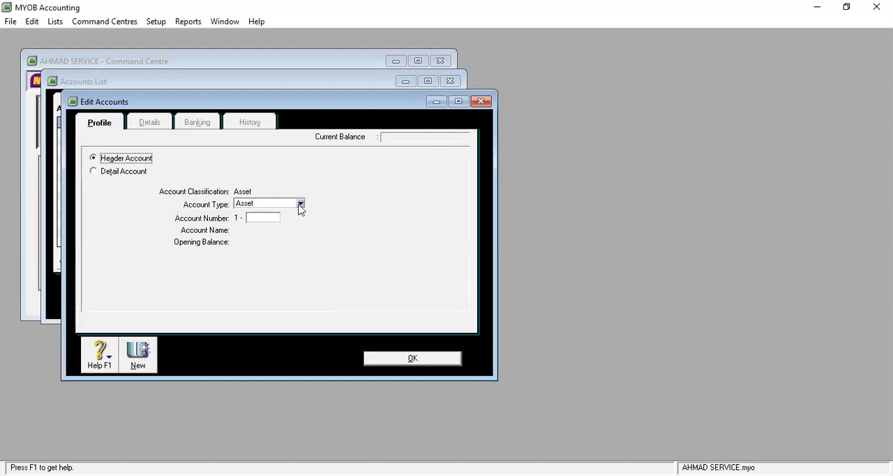
click(264, 217)
text(2100)
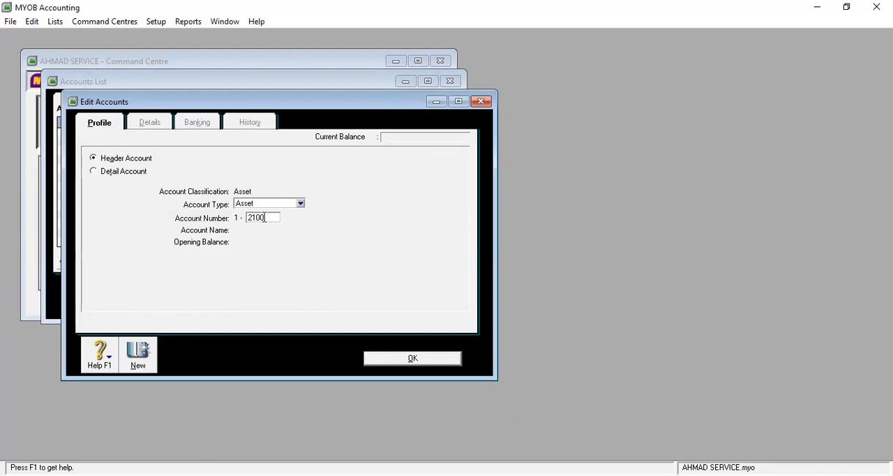
key(Tab)
text(NILAI)
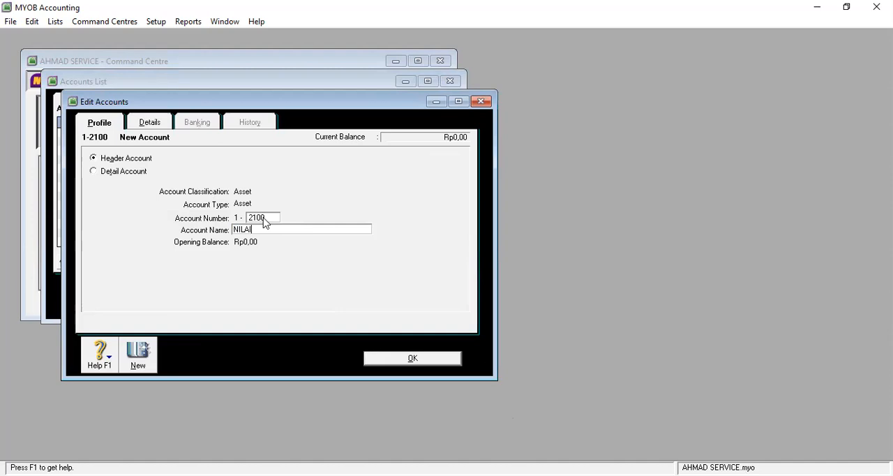
text( BUKU PERALATAN)
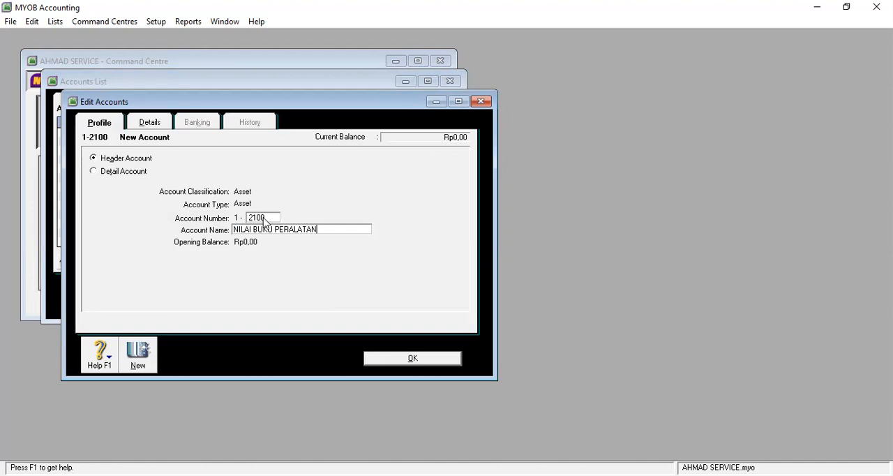
text( SERVIS)
key(Tab)
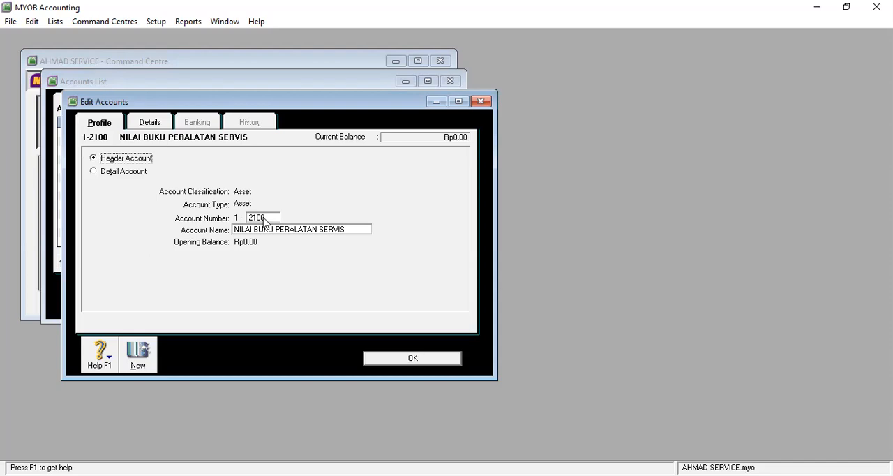
click(418, 359)
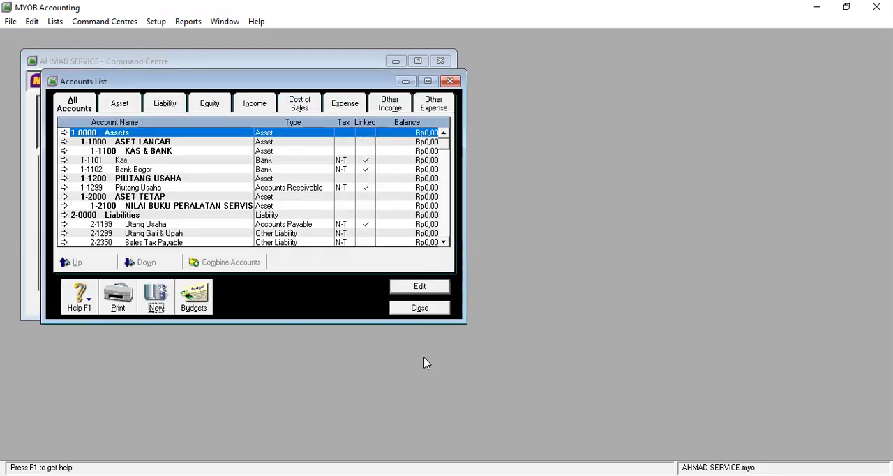
Step: Add a header account of type Liability, numbered 2-1000 and named UTANG LANCAR
click(155, 299)
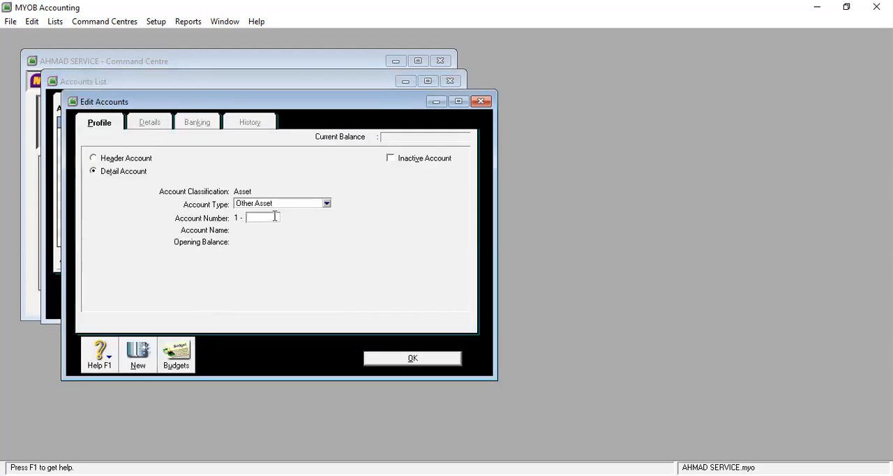
click(148, 159)
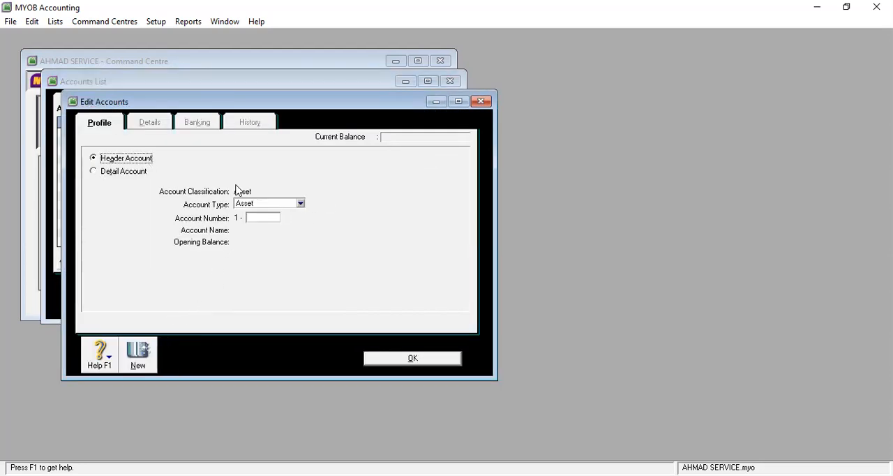
click(301, 204)
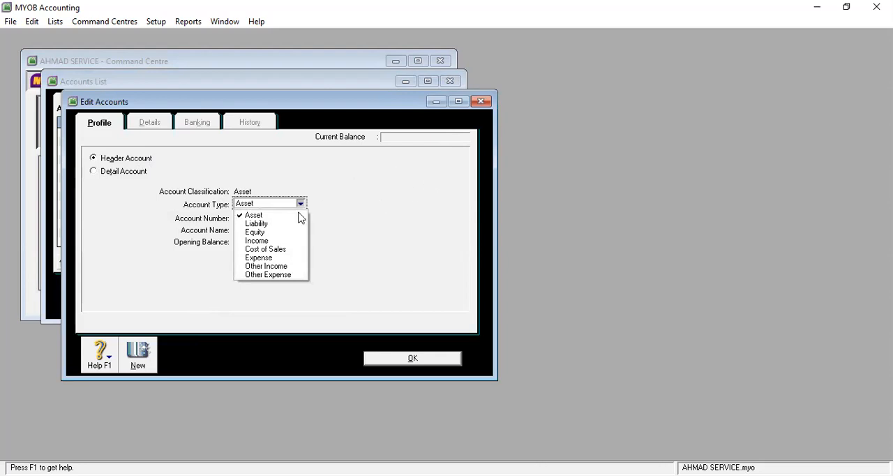
click(279, 224)
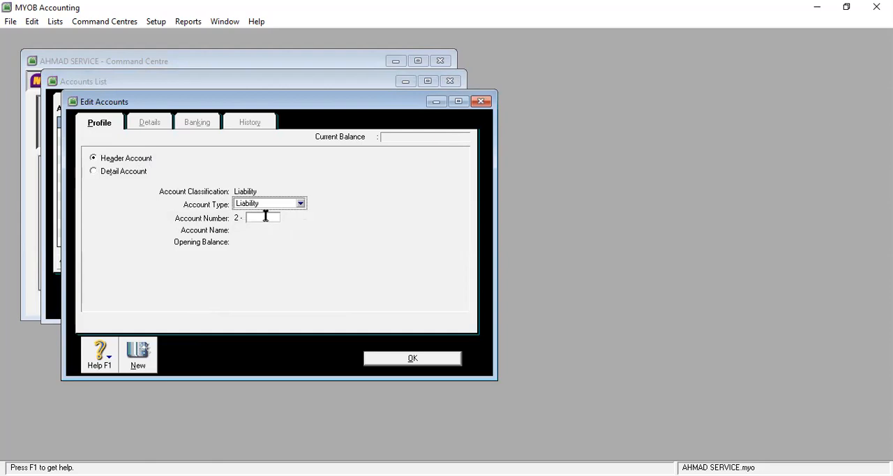
text(1000)
key(Tab)
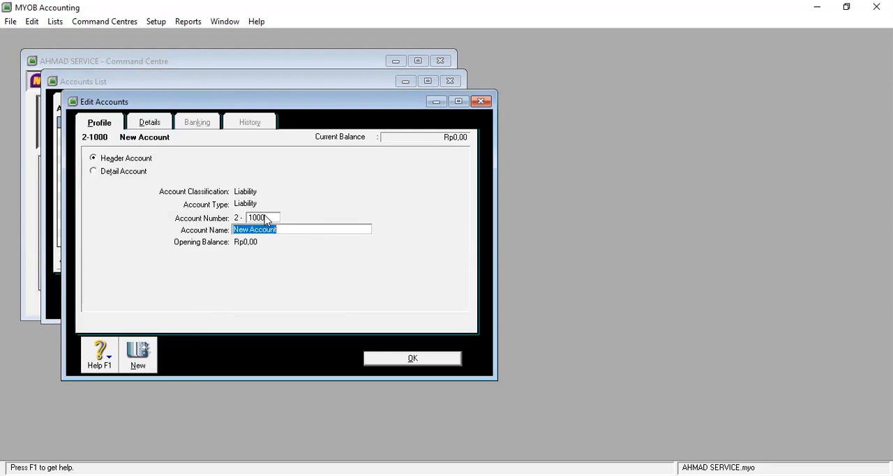
text(UTANG LANCAR)
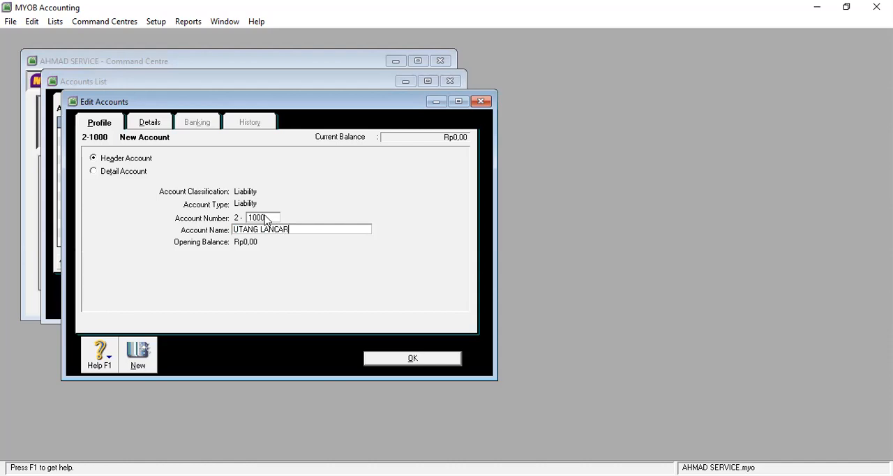
click(405, 360)
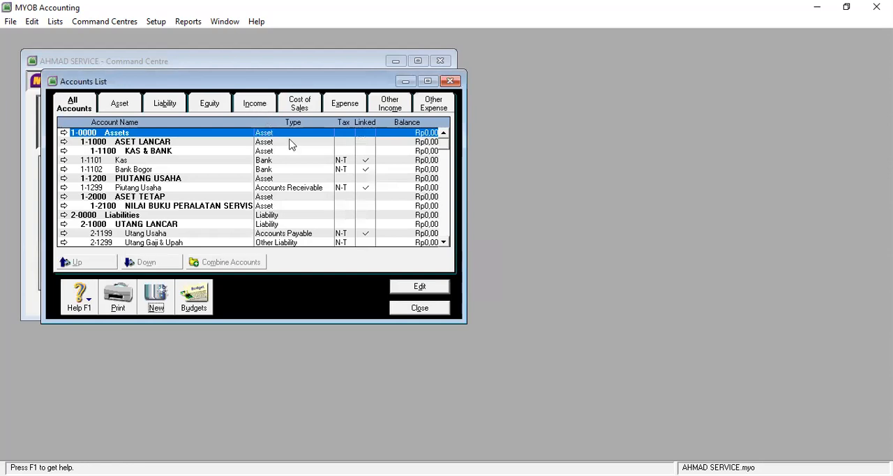
Step: Add a header account of type Liability, numbered 2-1100 and named UTANG USAHA
click(156, 297)
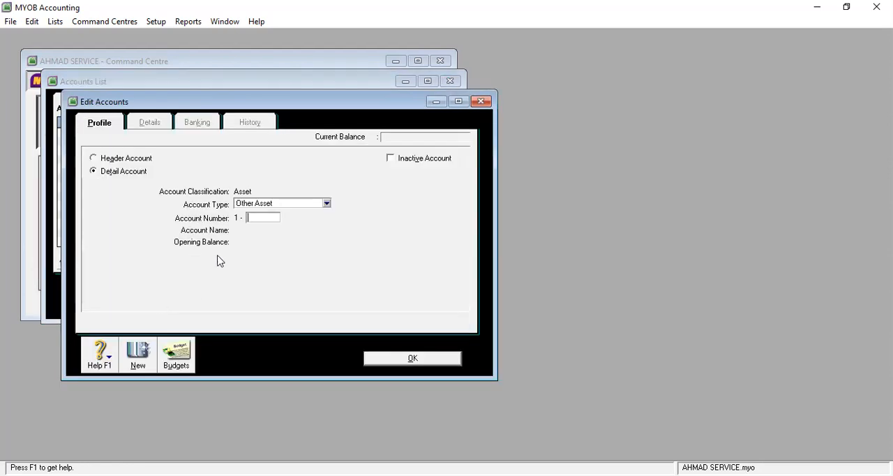
click(327, 205)
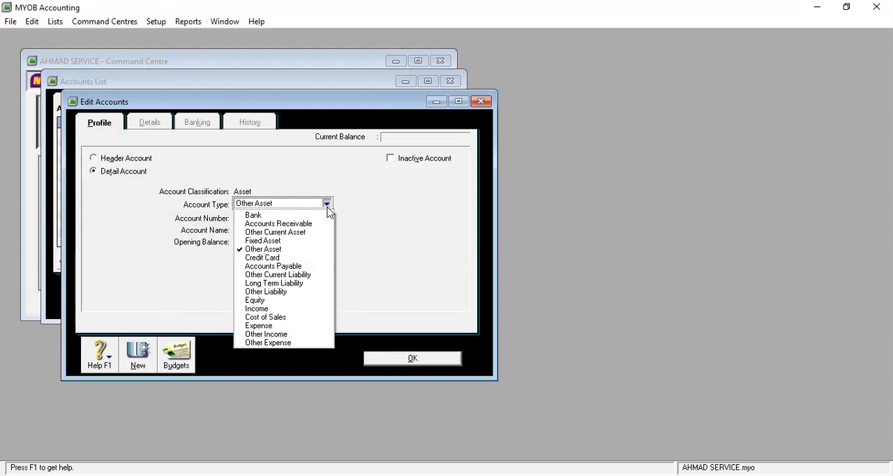
click(150, 161)
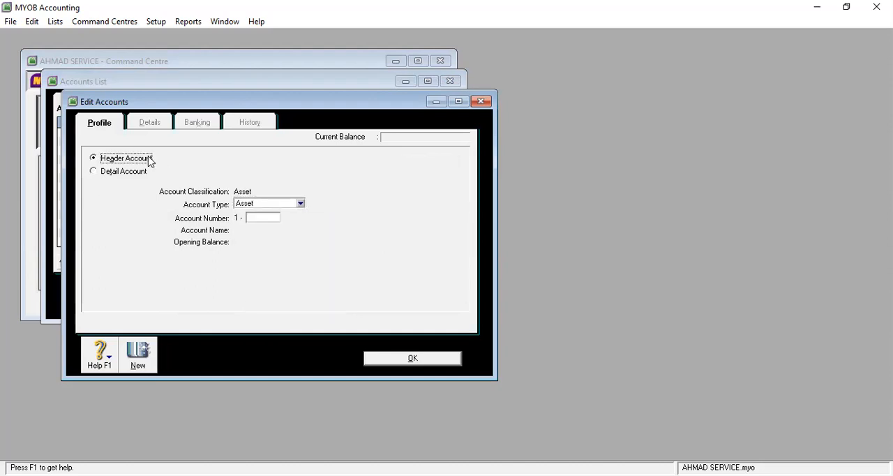
click(300, 203)
click(293, 223)
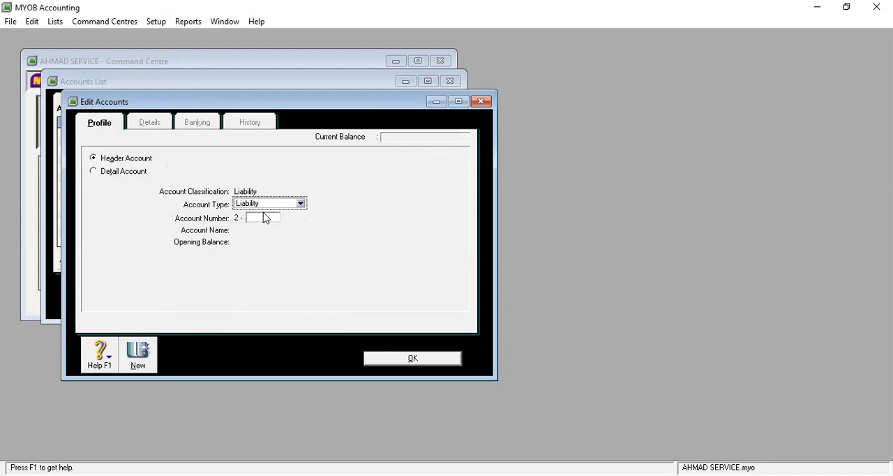
click(264, 219)
text(1100)
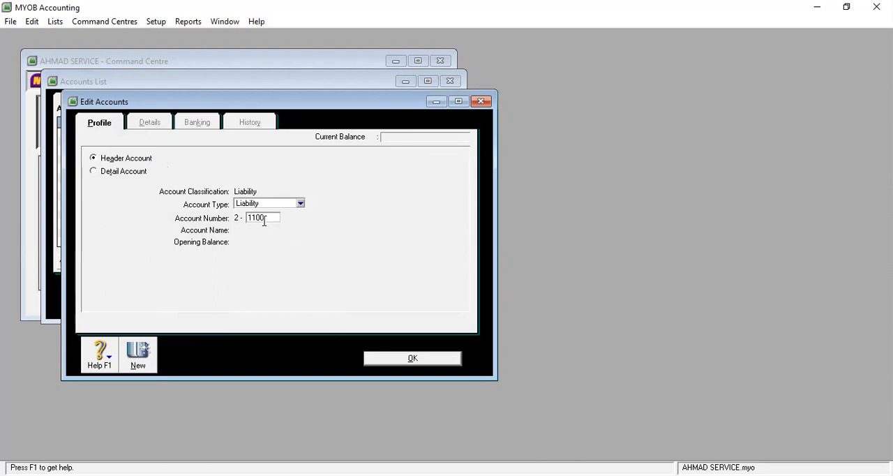
key(Tab)
text(UTANG USAHA)
click(434, 358)
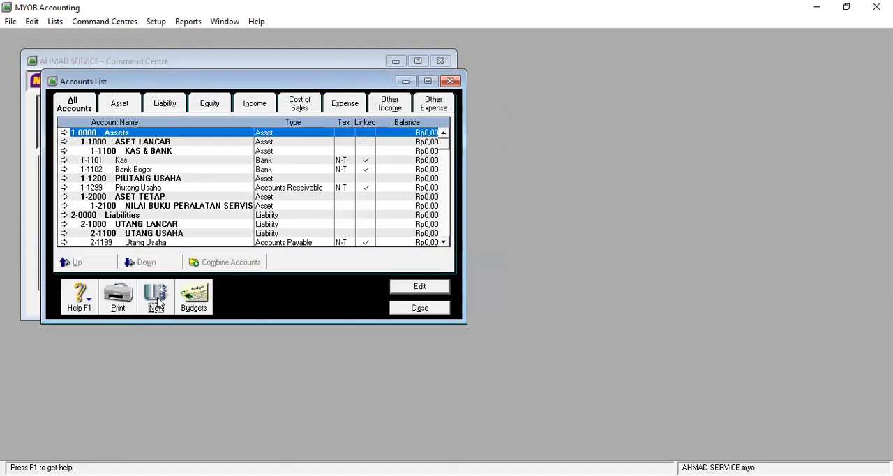
Step: Add a header account of type Liability, numbered 2-2000 and named UTANG JANGKA PANJANG
click(157, 299)
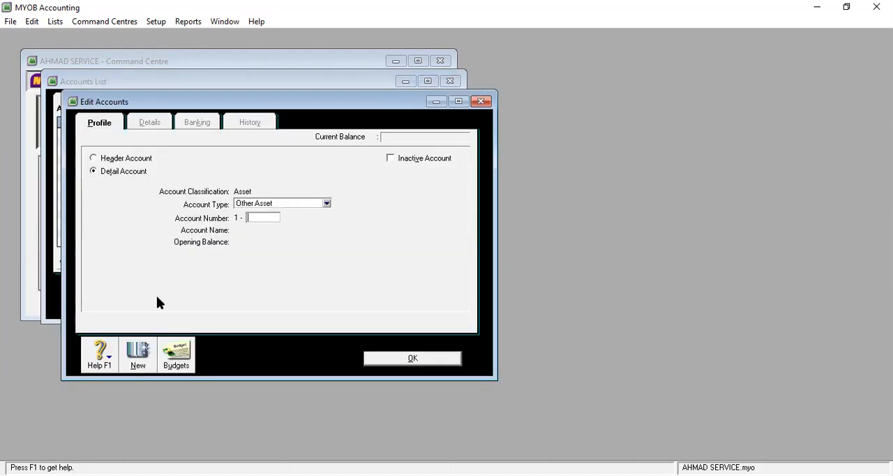
click(123, 161)
click(301, 203)
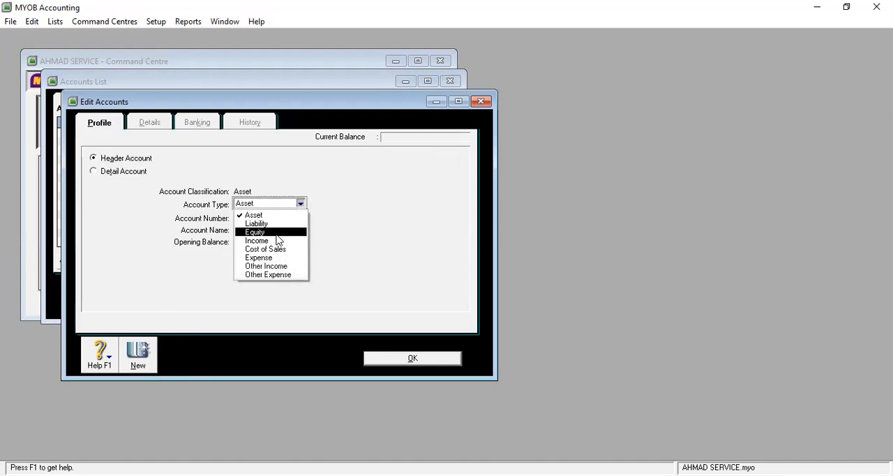
click(268, 224)
click(269, 216)
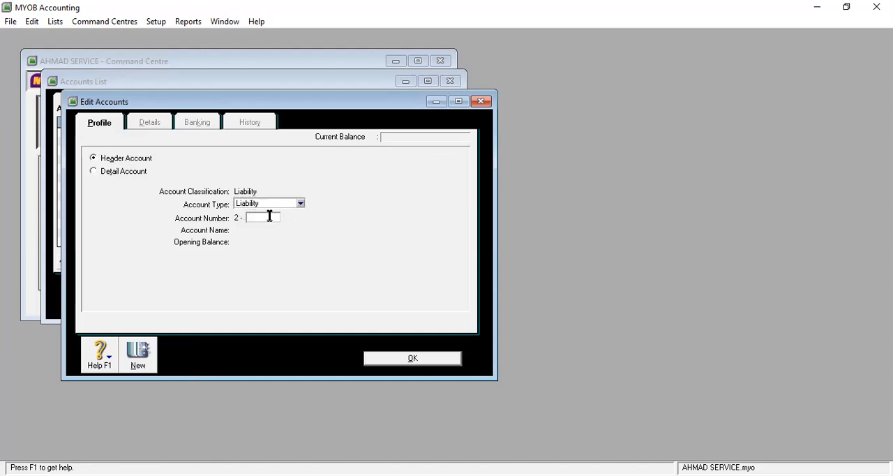
text(2000)
key(Tab)
text(UT)
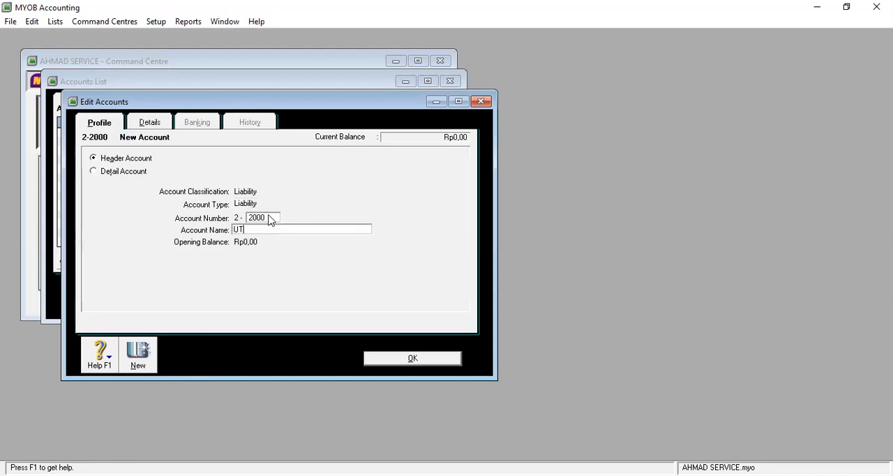
text(ANG JANGK)
text(A PANJ)
text(A)
text(NG)
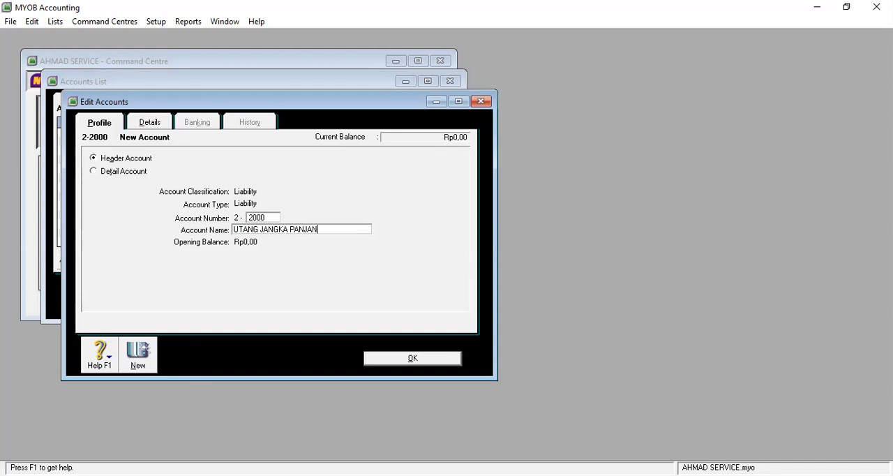
click(444, 359)
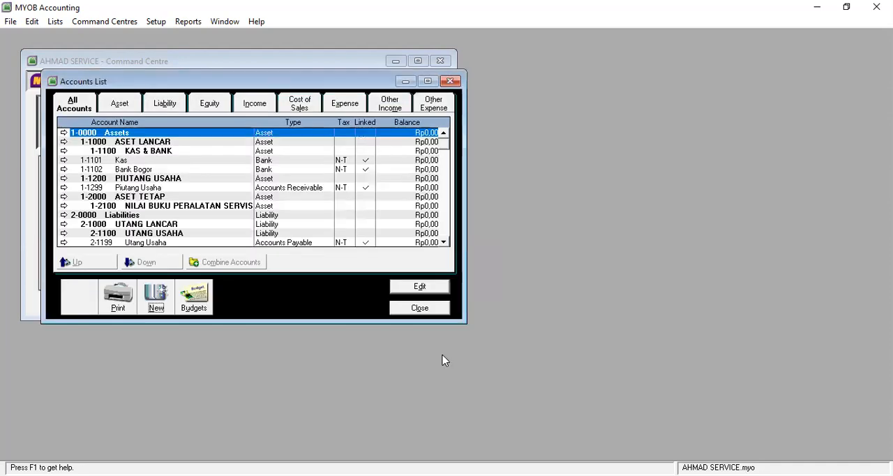
Step: Add a header account of type Expense, numbered 6-1000 and named BEBAN USAHA
click(156, 308)
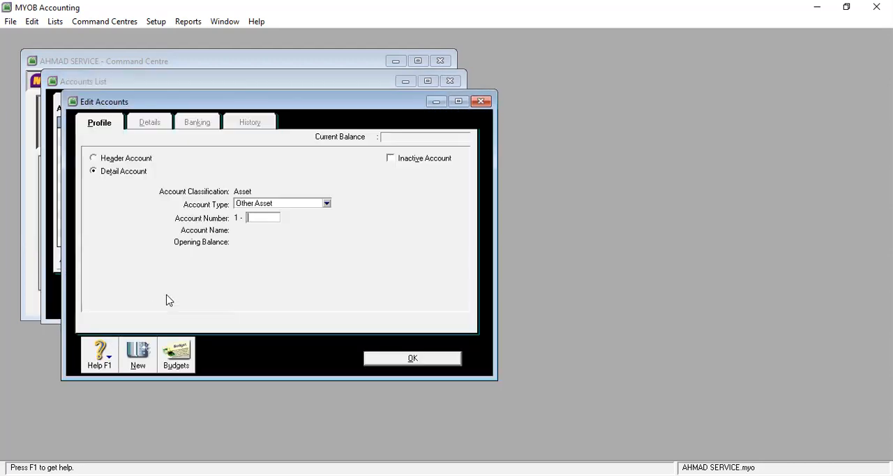
click(138, 160)
click(300, 203)
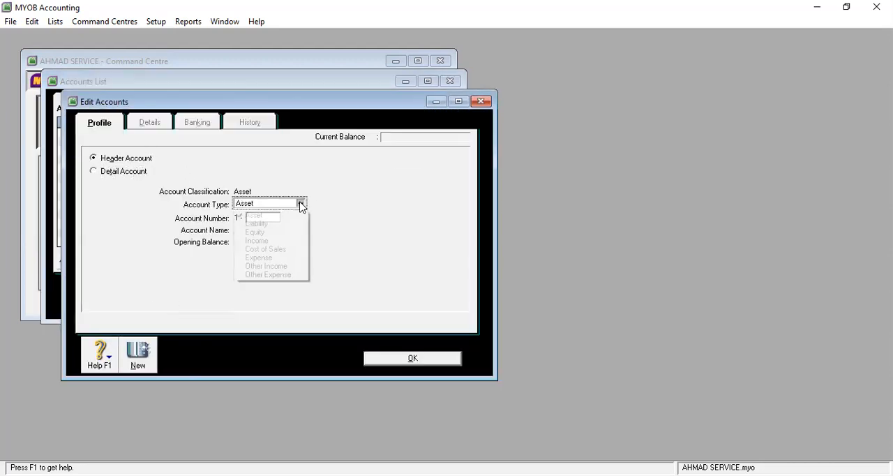
click(291, 258)
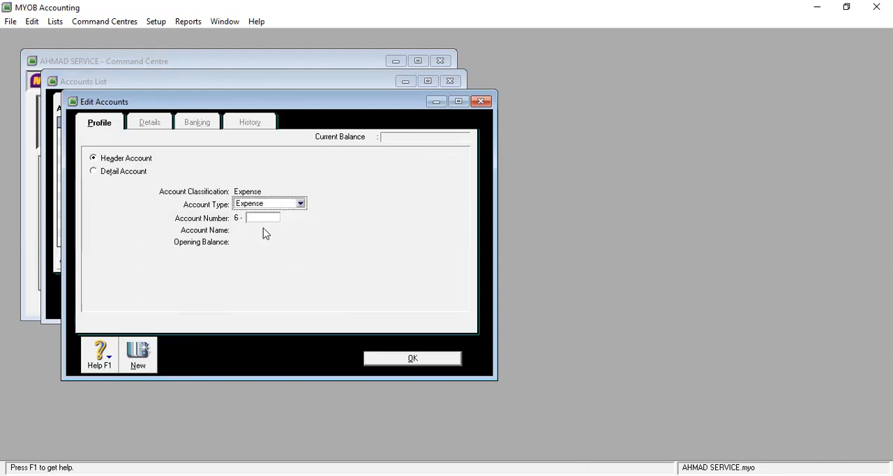
click(268, 218)
text(1000)
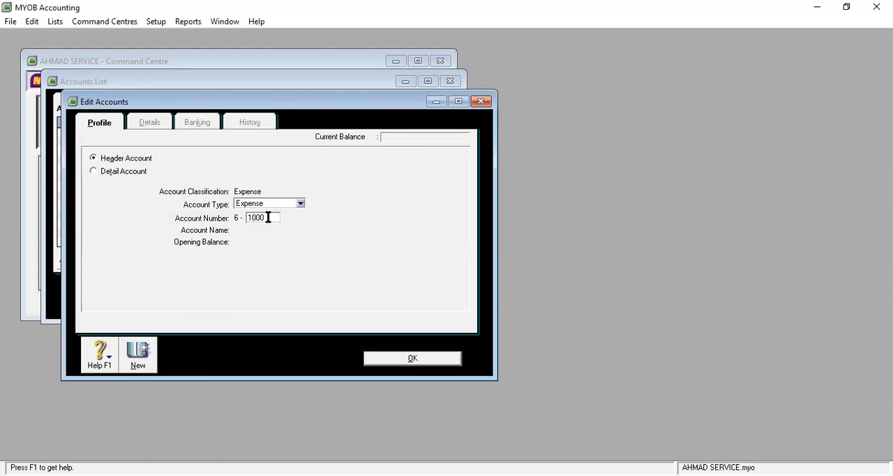
key(Tab)
text(BEBAN USAHA)
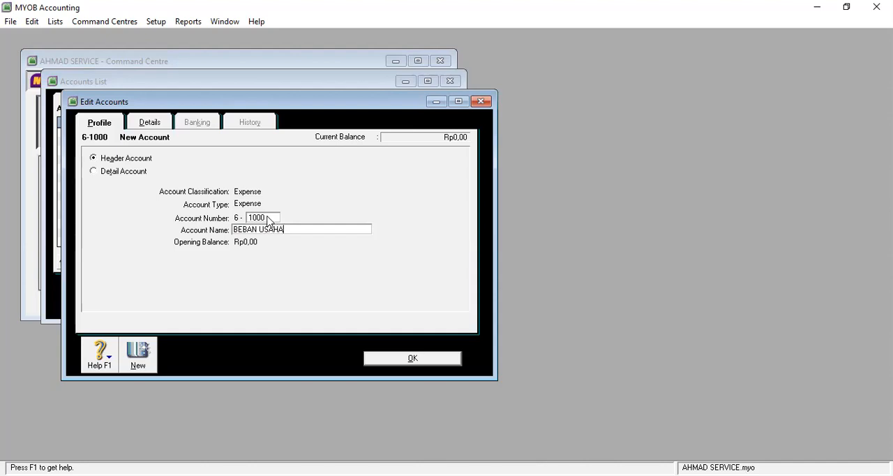
click(412, 358)
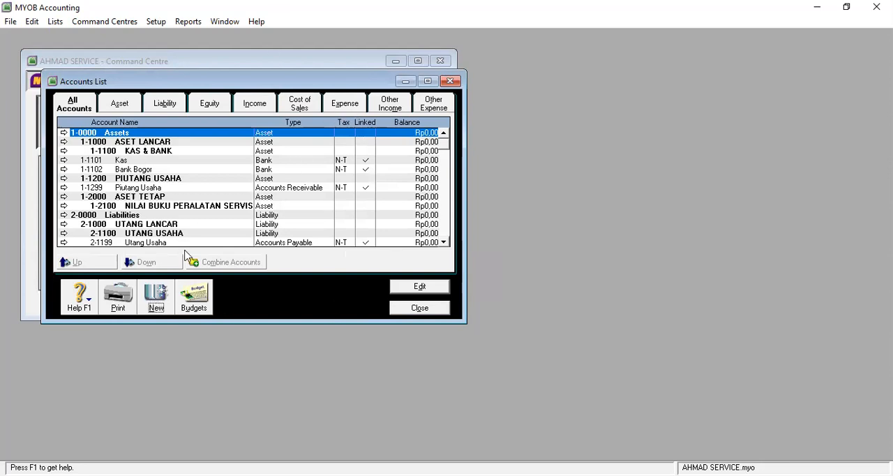
Step: Create a detail account of type Accounts Receivable, numbered 1-1201 and named "Piutang-" followed by the customer's name
click(155, 306)
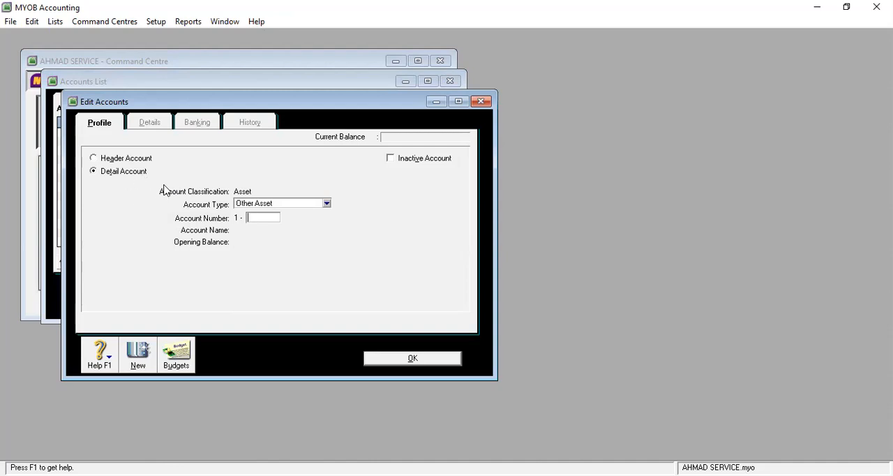
click(327, 204)
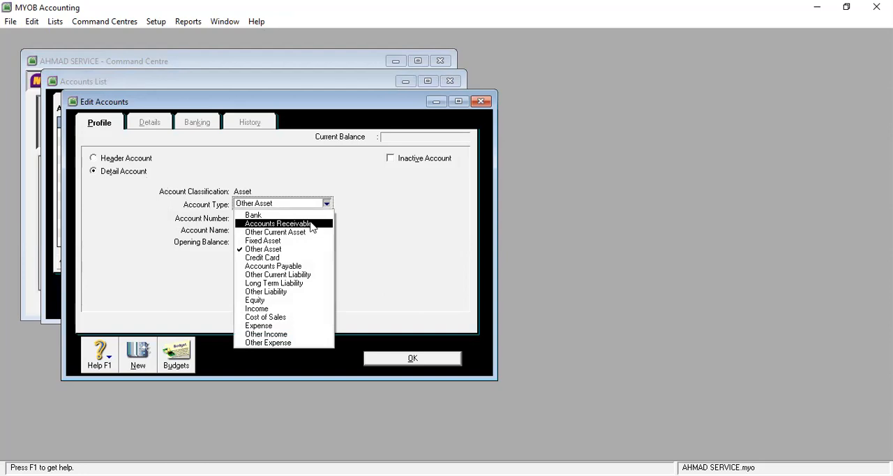
click(311, 224)
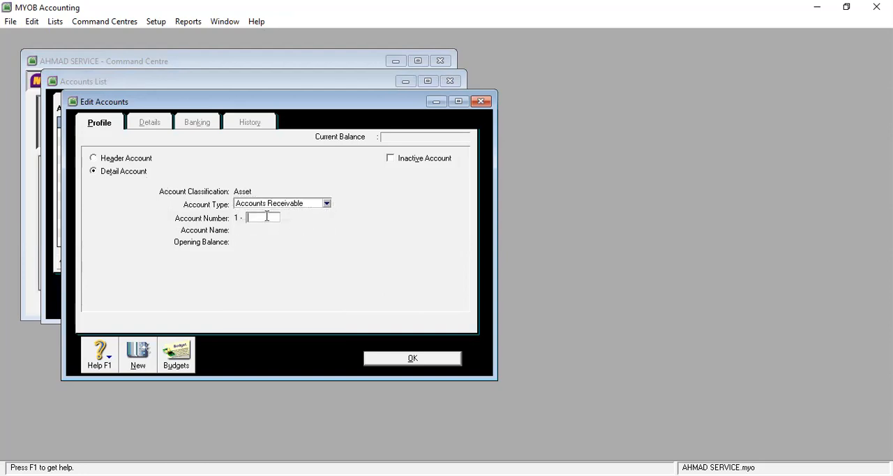
text(1201)
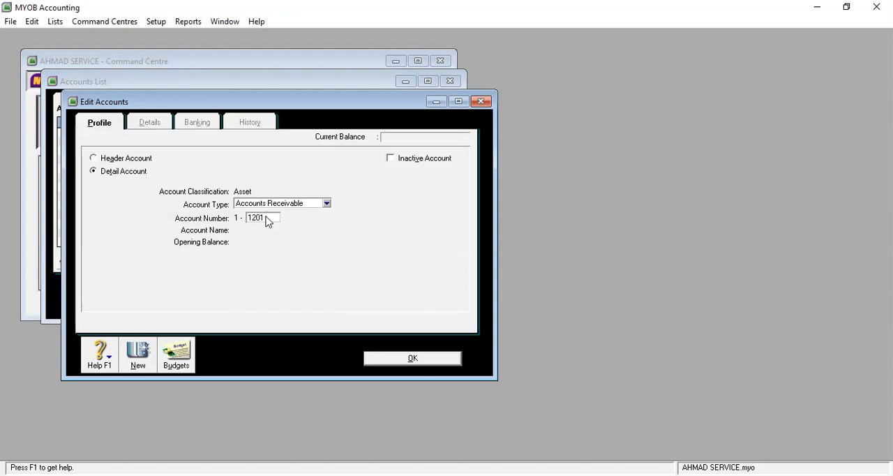
key(Tab)
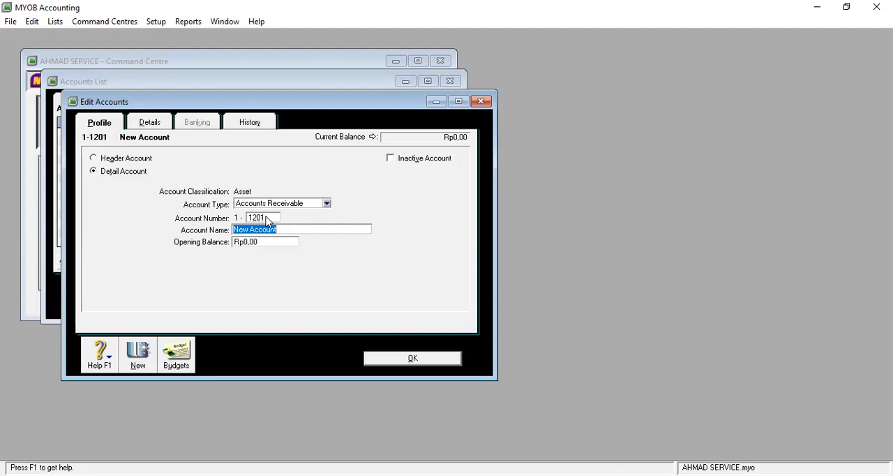
text(Piutang)
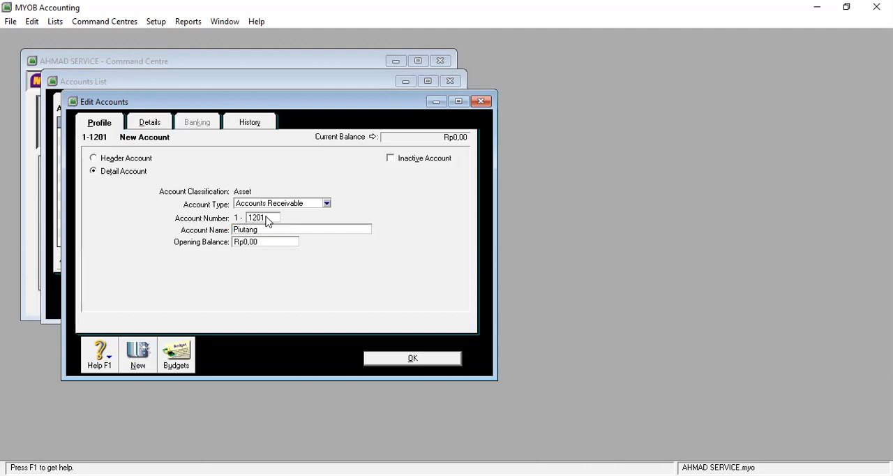
text(-Sugiwan)
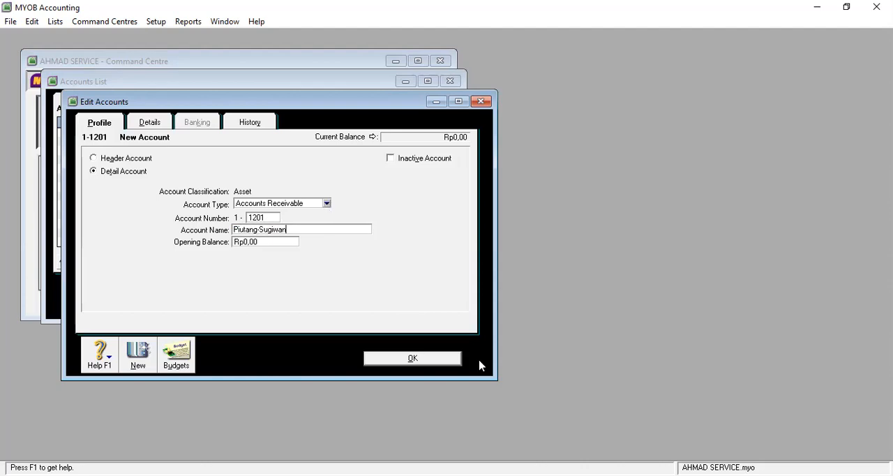
Step: Save account 1-1201, and add an Accounts Receivable detail account numbered 1-1202 and named "Piutang" followed by the customer's name
click(419, 360)
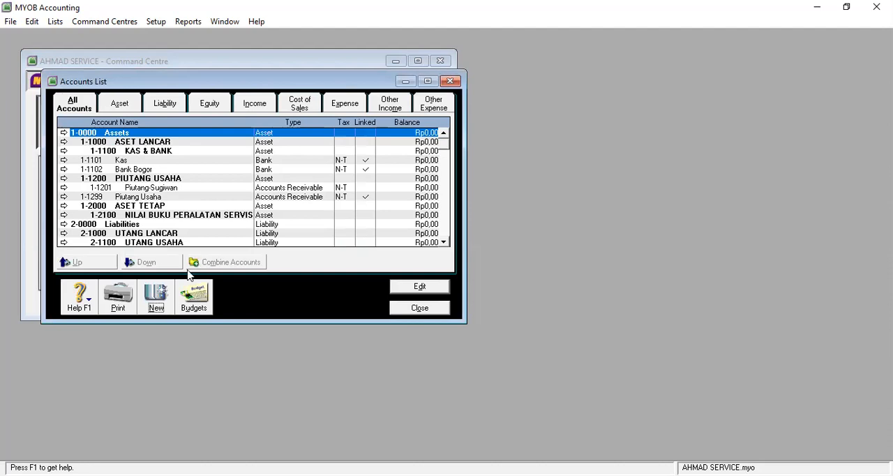
click(156, 301)
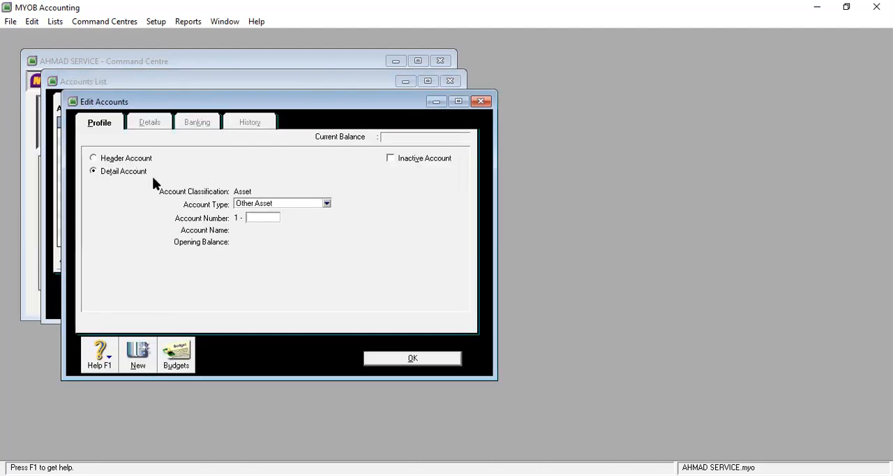
click(326, 203)
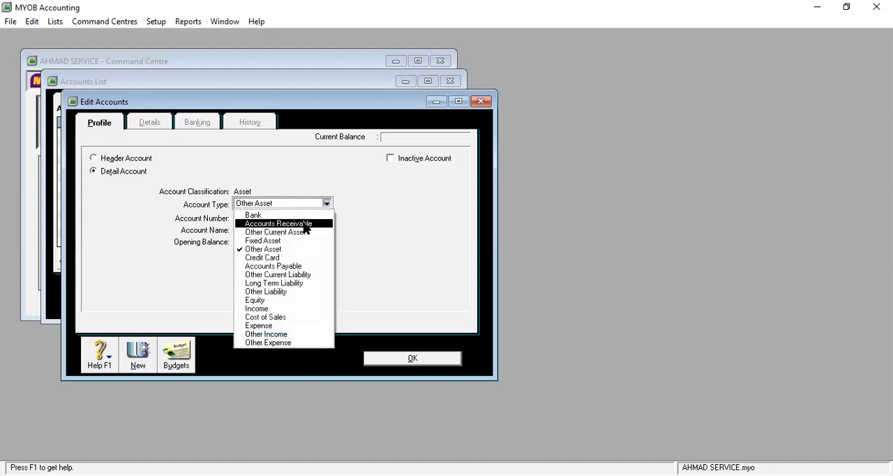
click(307, 224)
click(265, 217)
text(1202)
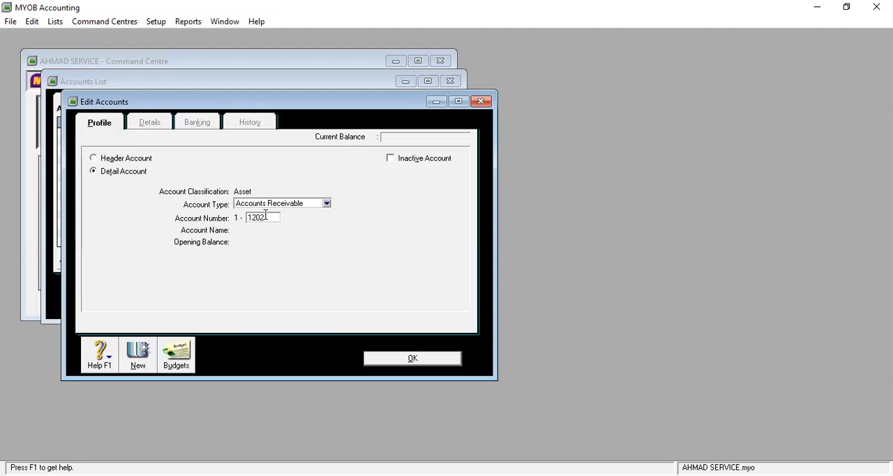
key(Tab)
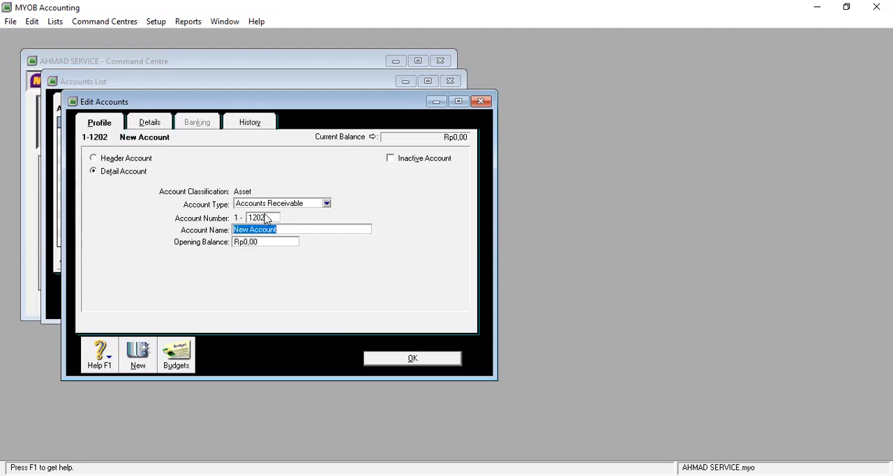
text(Pitang)
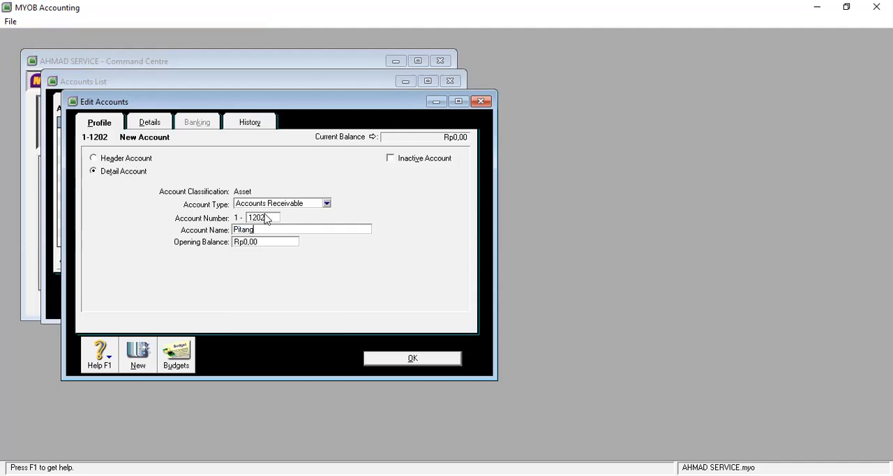
key(BackSpace)
key(BackSpace)
key(BackSpace)
key(BackSpace)
text(u)
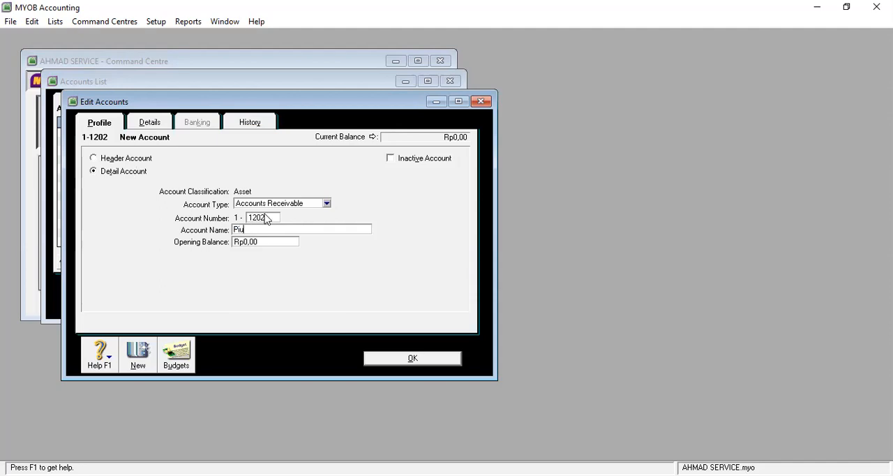
text(tang Simamora)
click(431, 363)
Step: Add a detail account of type Other Current Asset, numbered 1-1301 and named Perlengkapan Servis
key(ctrl+n)
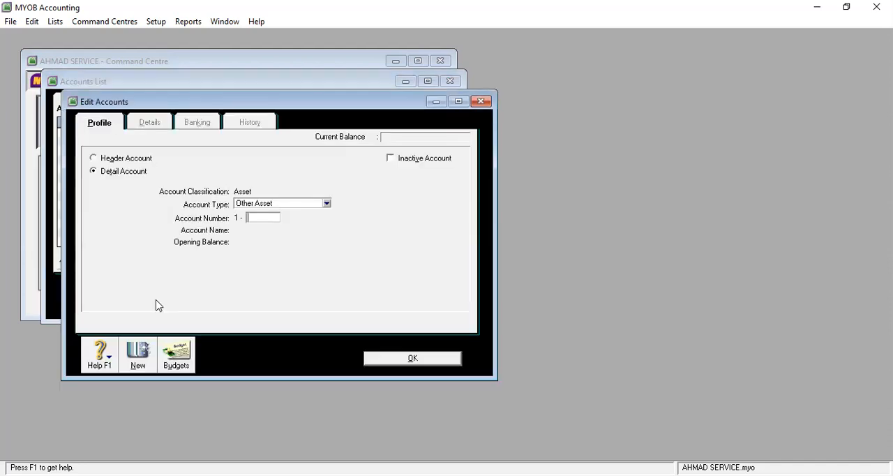
click(325, 204)
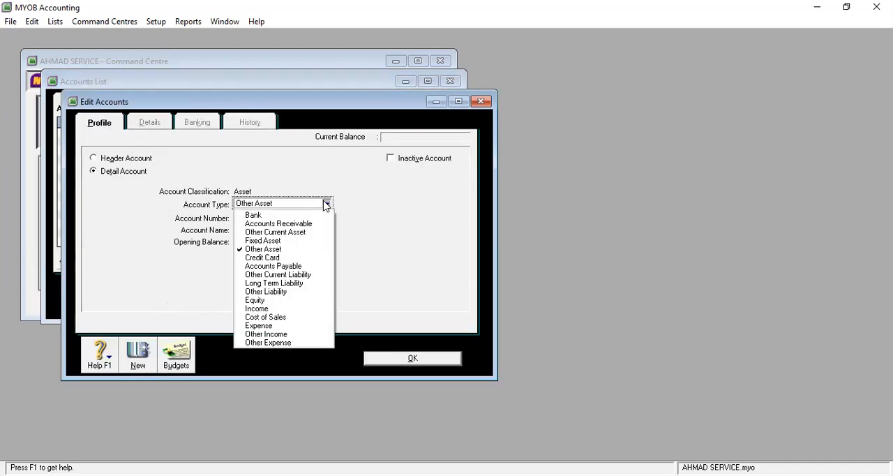
click(287, 231)
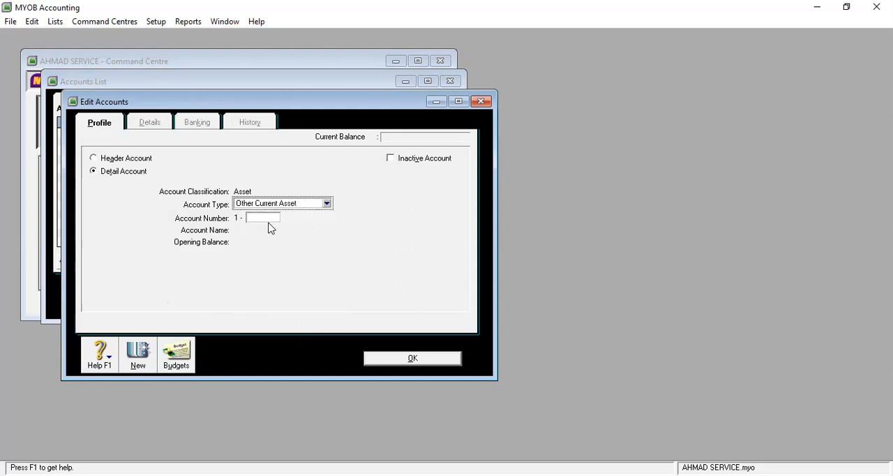
click(266, 216)
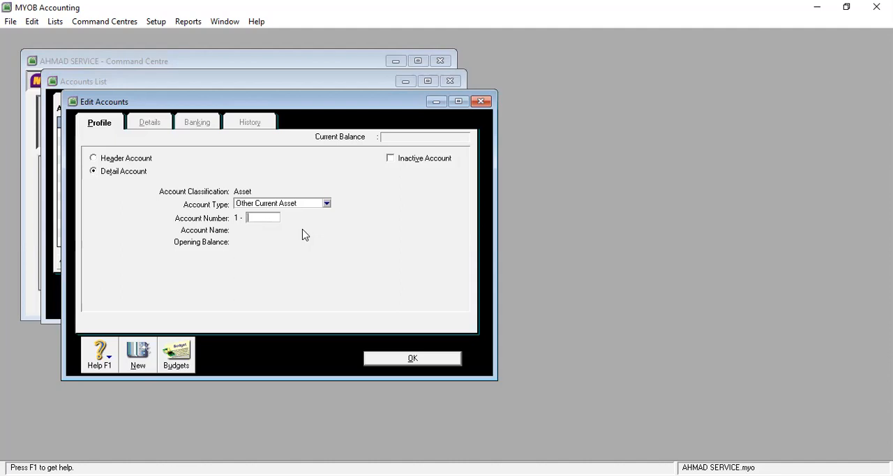
text(1301)
key(Tab)
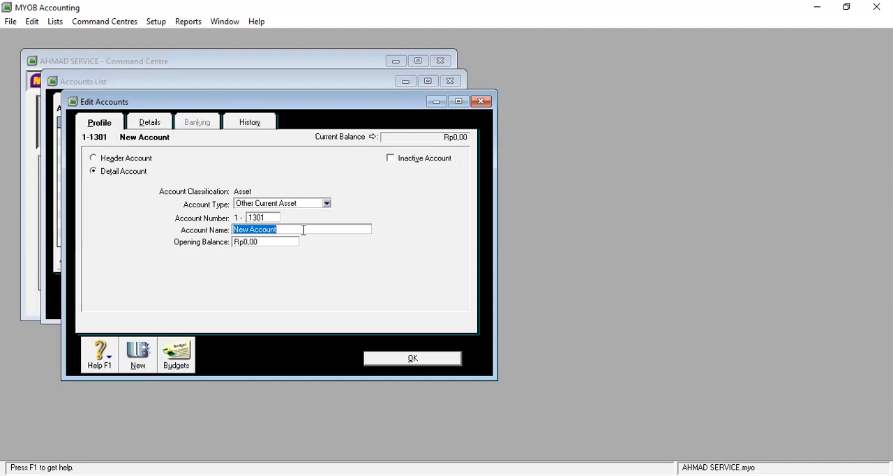
text(P)
text(engkapan Servis)
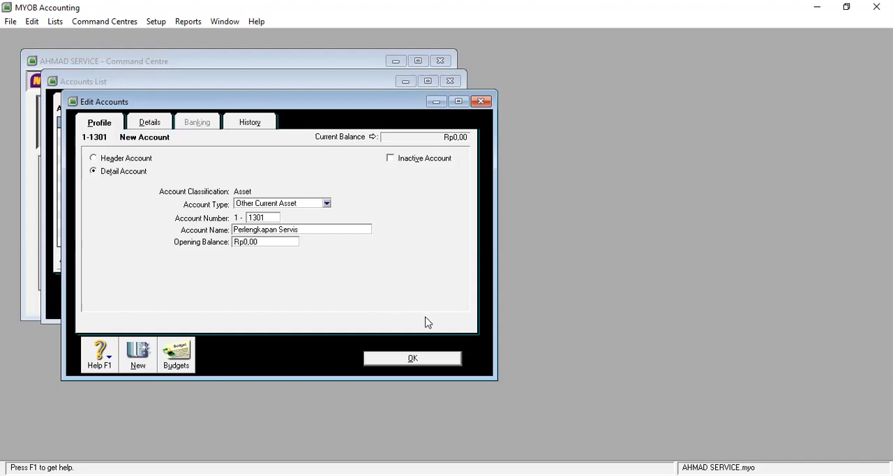
click(413, 358)
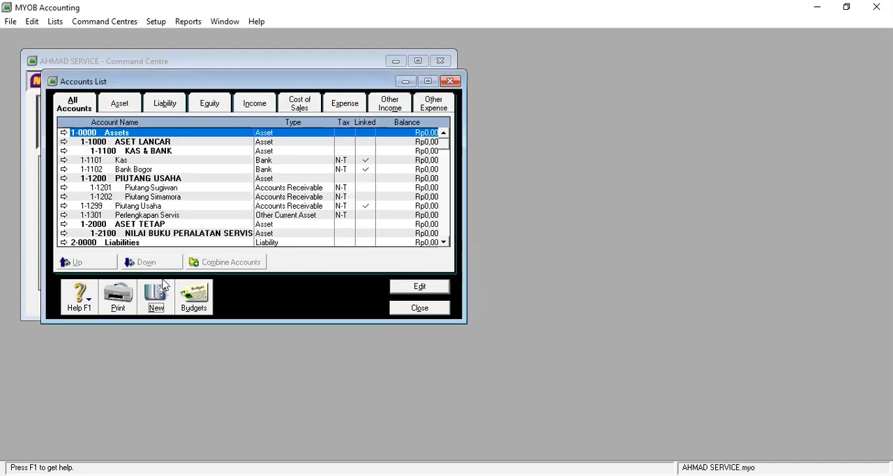
Step: Add a detail account of type Other Current Asset, numbered 1-1401 and named Asuransiu Dibayar Dimuka
click(159, 300)
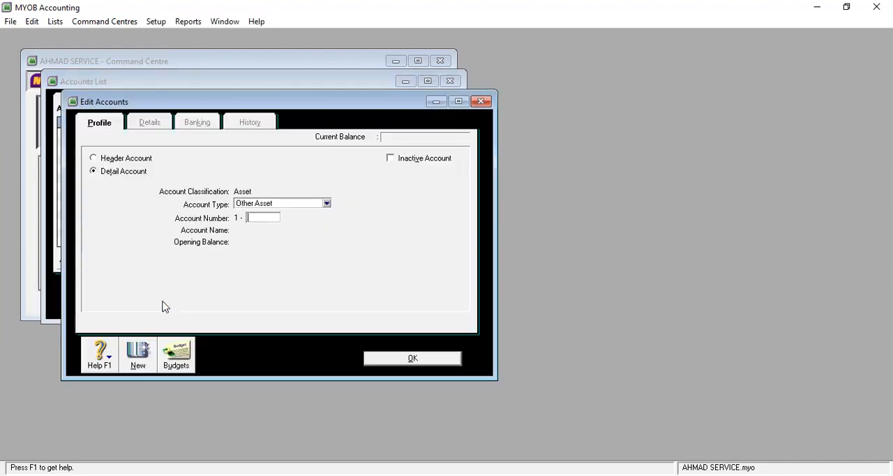
click(327, 204)
click(314, 233)
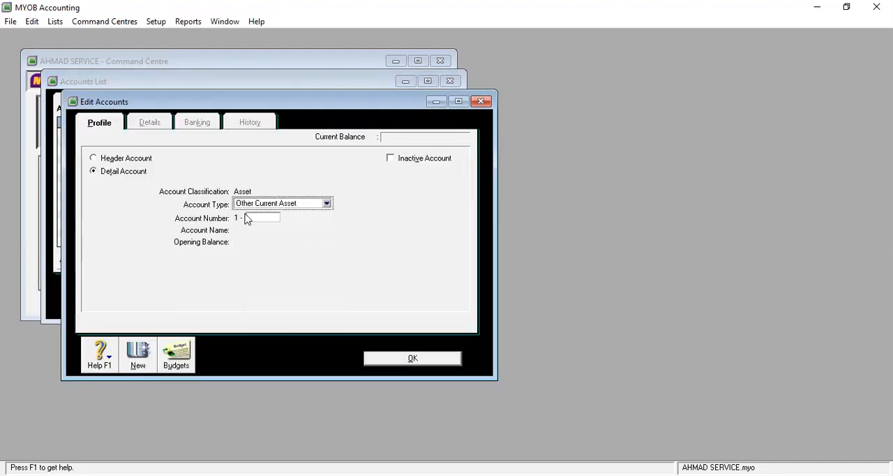
click(260, 218)
text(1401)
key(Tab)
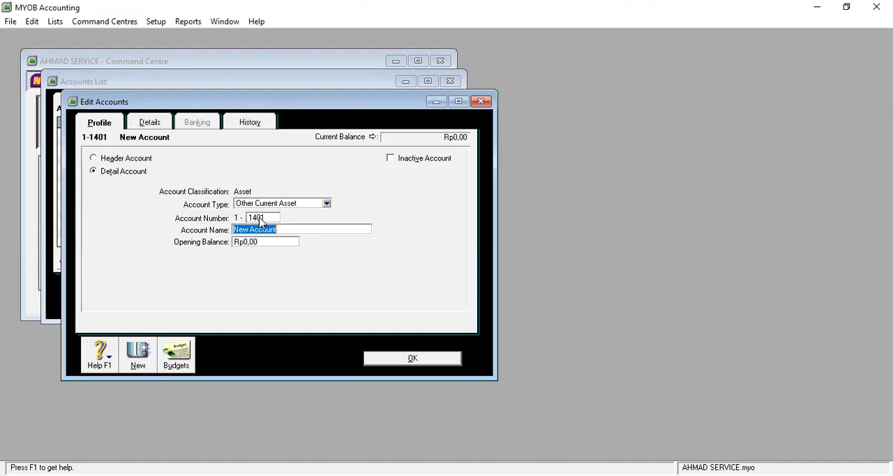
text(Asuransiu Dibayar Dimuka)
click(425, 359)
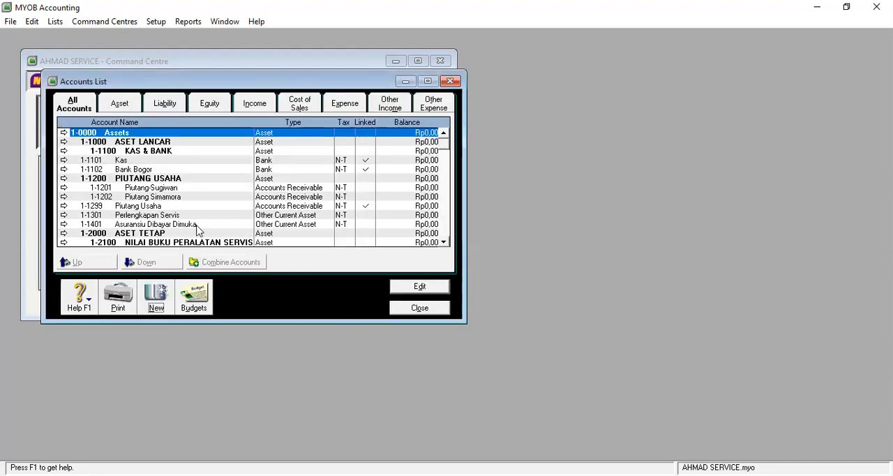
Step: Add a detail account of type Fixed Asset, numbered 1-2101 and named Peralatan Servis
click(156, 308)
click(328, 205)
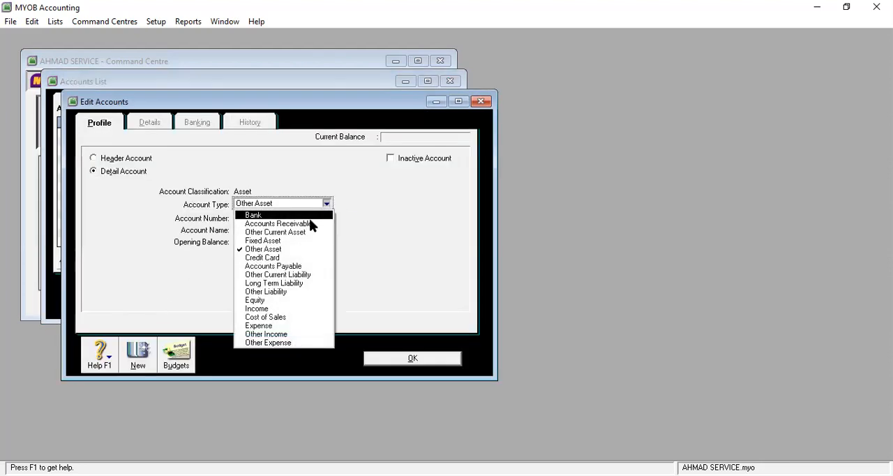
click(275, 240)
click(269, 220)
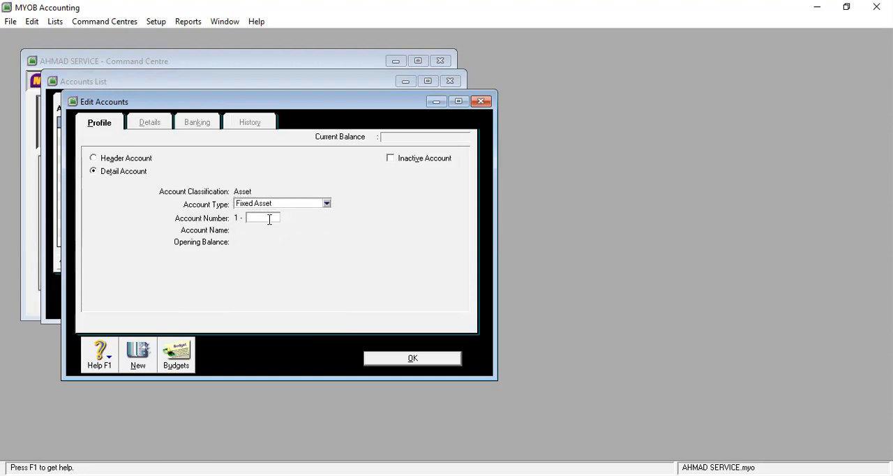
text(2101)
key(Tab)
text(P)
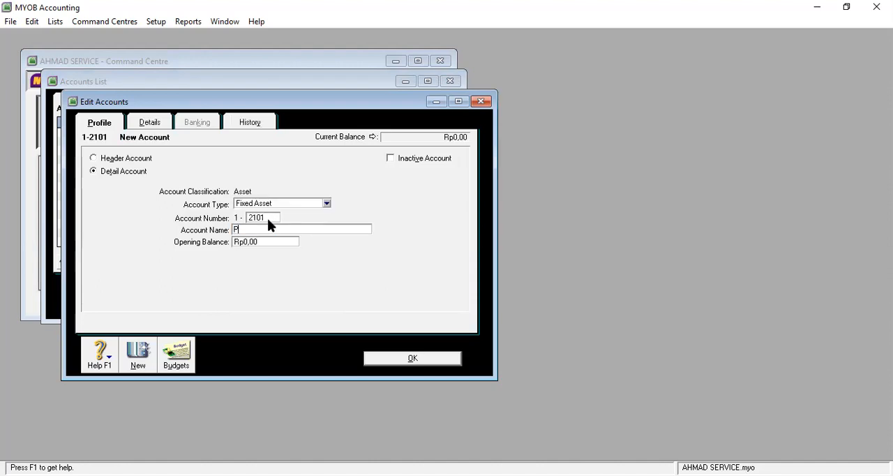
text(eralatan Servis)
click(417, 358)
Step: Add a detail account of type Fixed Asset, numbered 1-2102 and named Akum. Penyst. Perlatn. Servis
click(160, 303)
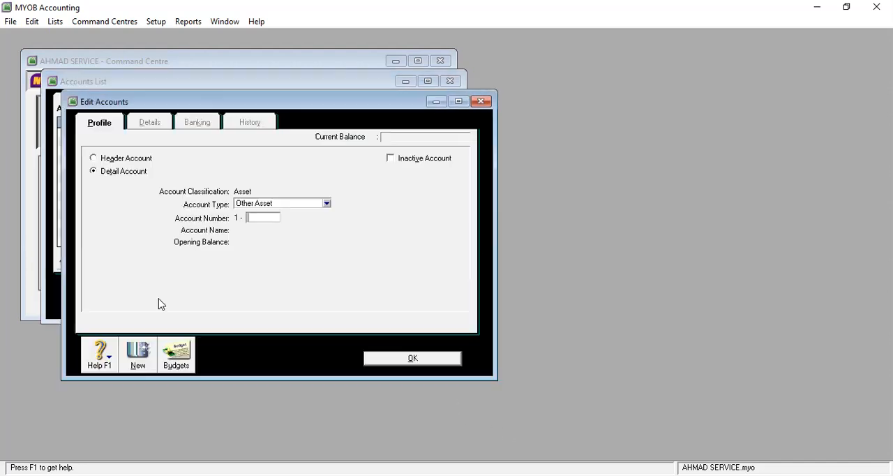
click(326, 203)
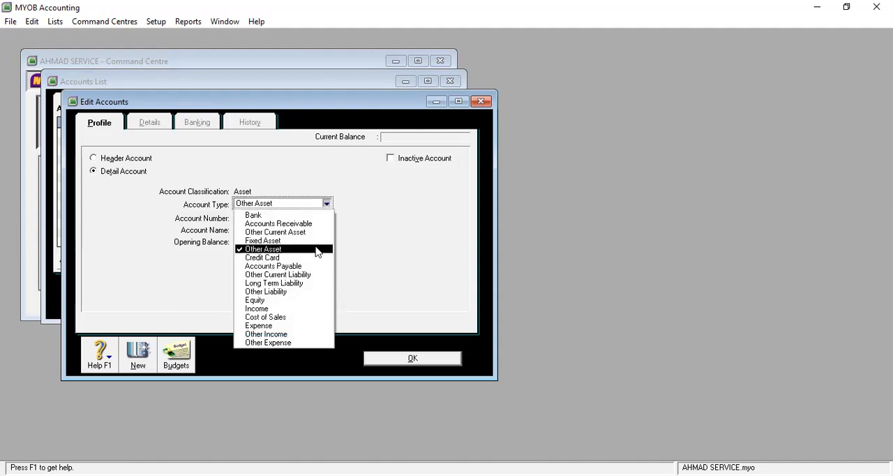
click(314, 241)
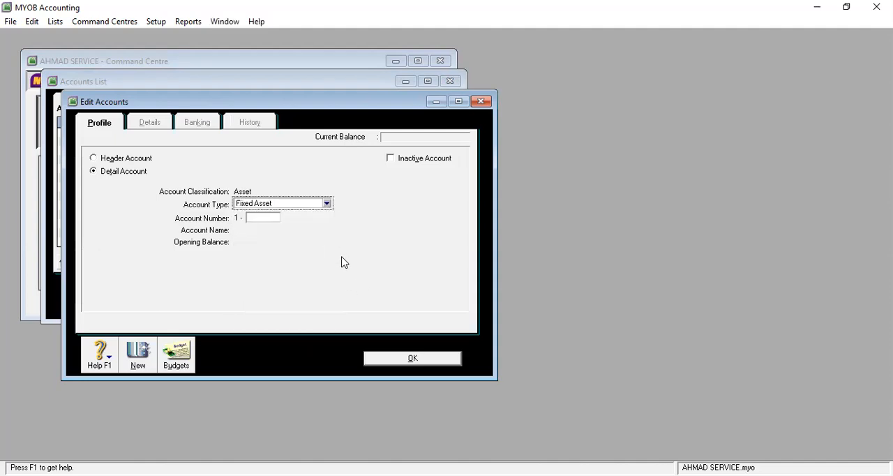
click(265, 218)
text(21)
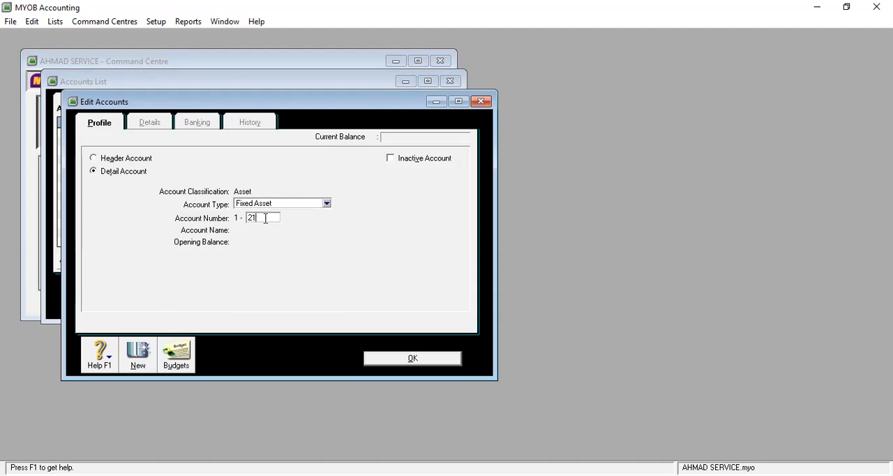
text(02)
key(Tab)
text(Ak)
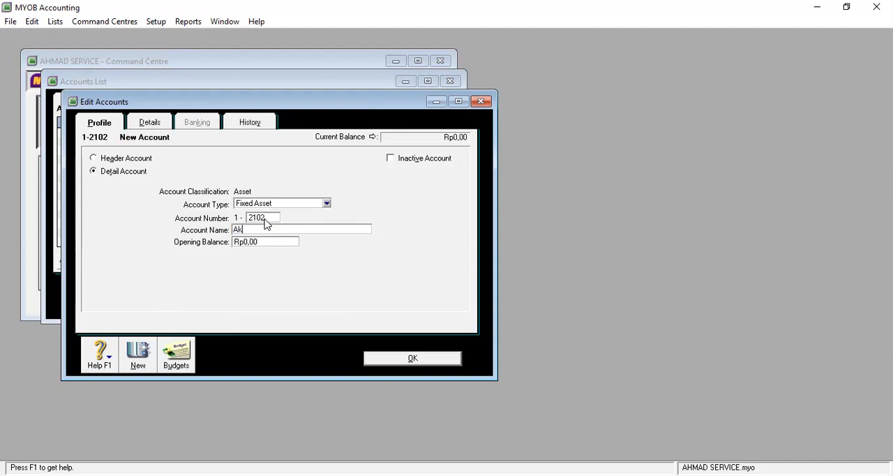
text(um. Penyst. Perlatn. Servis)
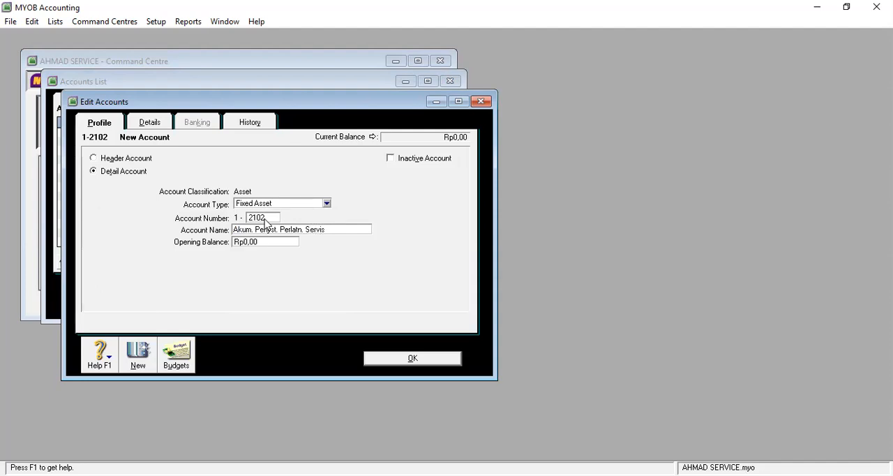
click(417, 359)
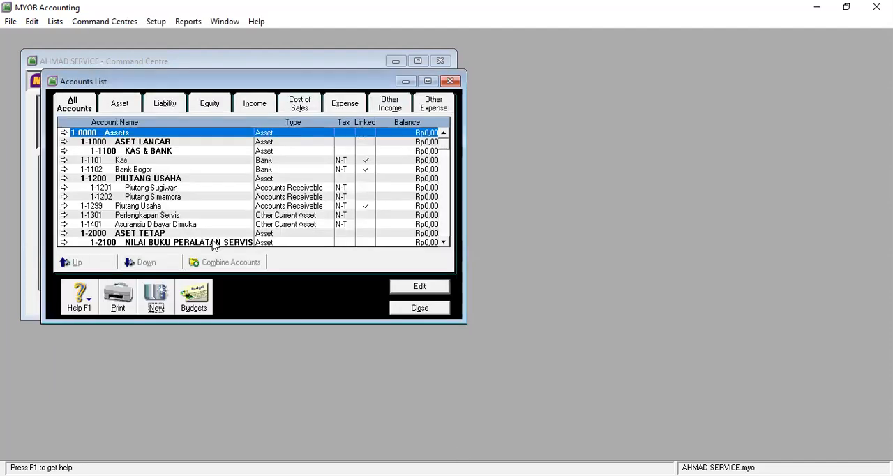
Step: Add a detail account of type Accounts Payable, numbered 2-1101 and named Utang PT Berkah
click(166, 296)
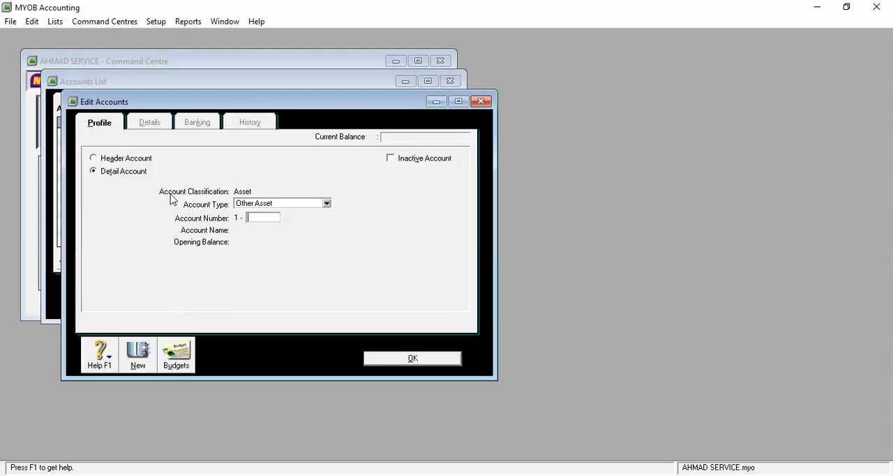
click(285, 205)
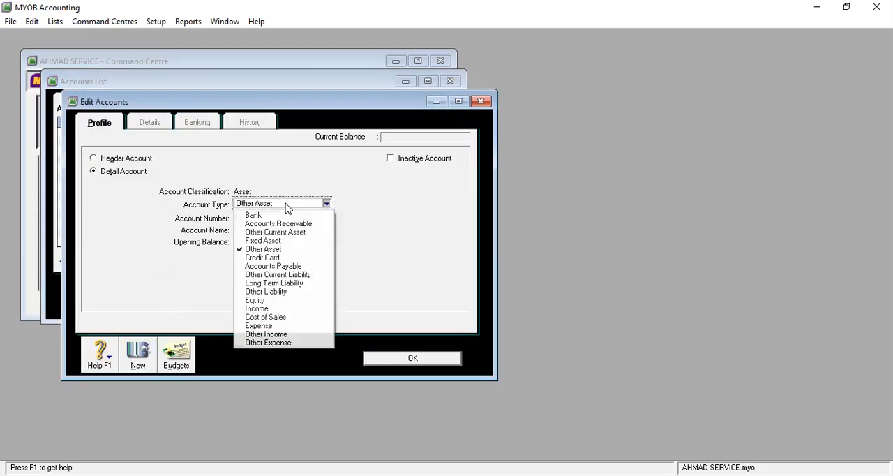
click(293, 266)
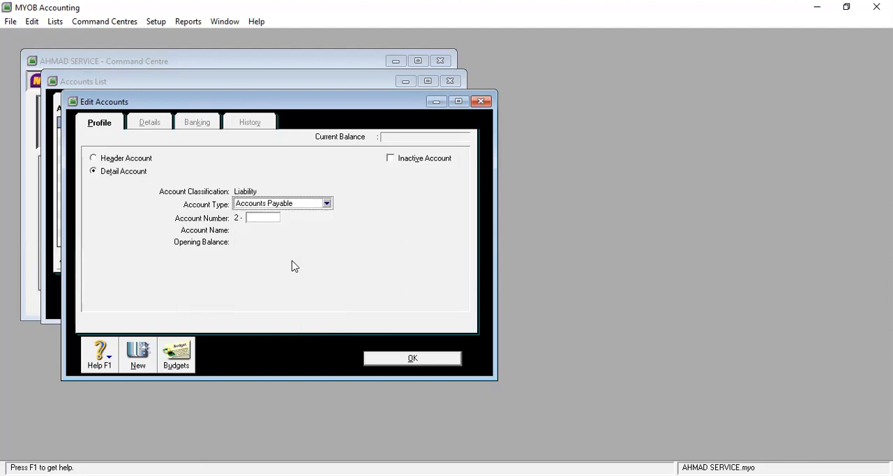
click(262, 218)
text(110)
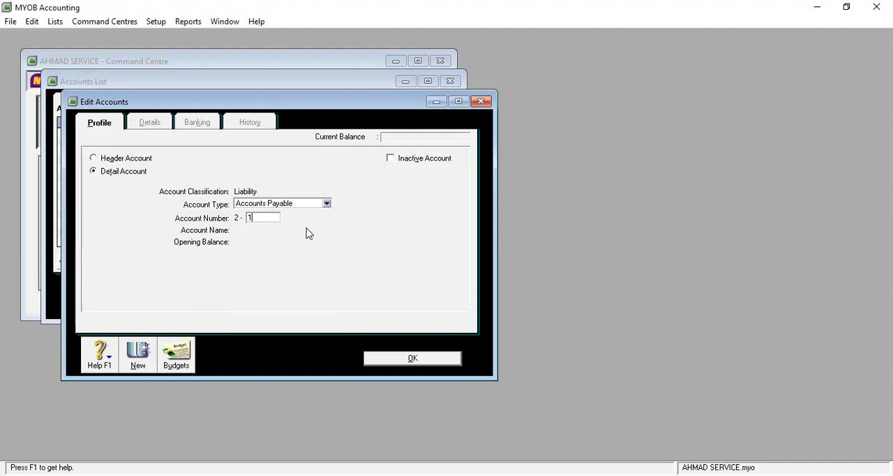
text(1)
key(Tab)
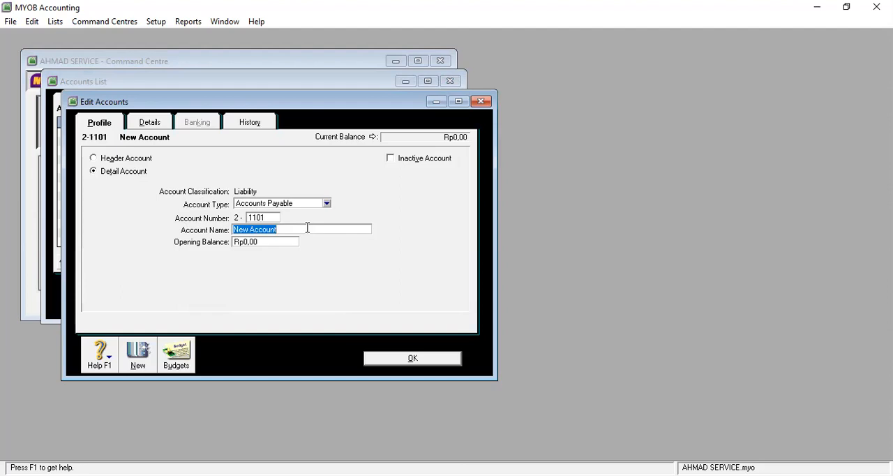
text(Utang)
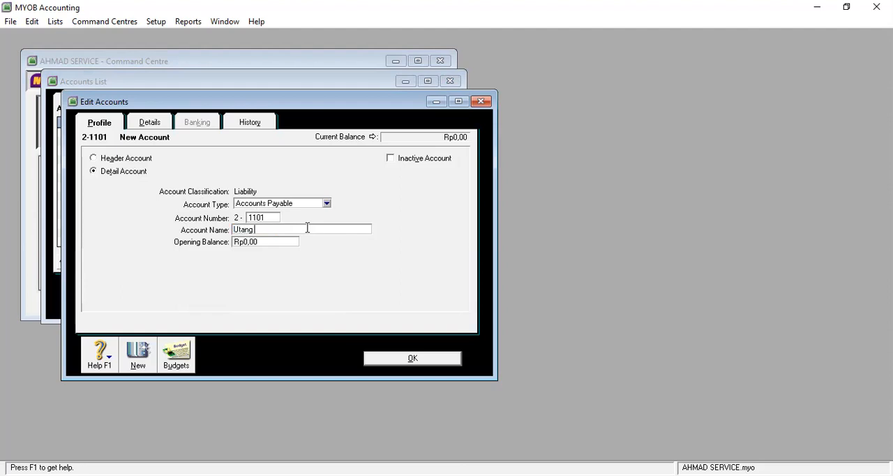
text( PT Berkah)
click(410, 360)
Step: Add a detail account of type Accounts Payable, numbered 2-1102 and named Utang PT Mitro
click(164, 307)
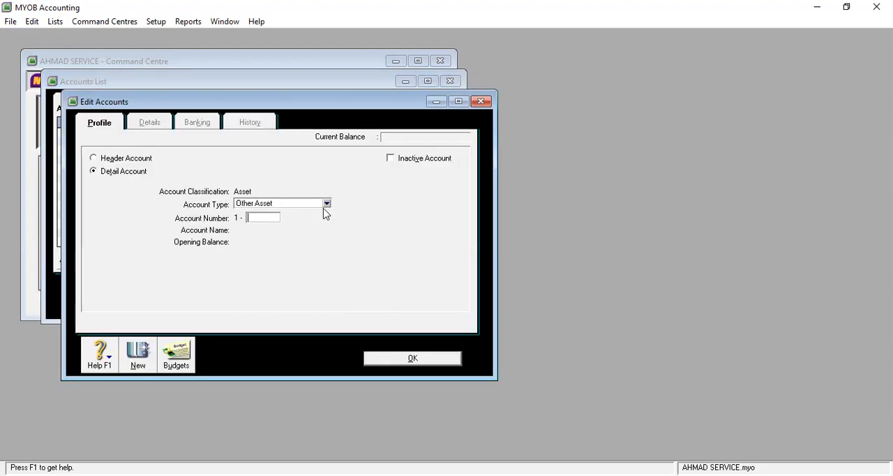
click(327, 205)
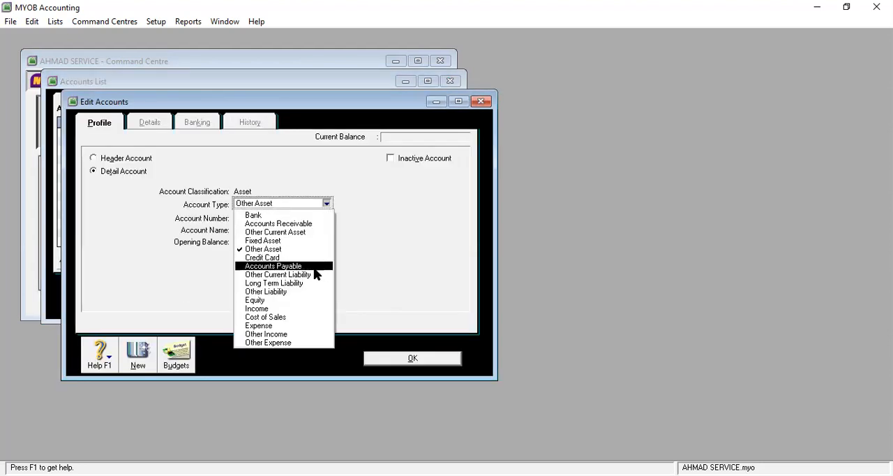
click(302, 263)
click(265, 216)
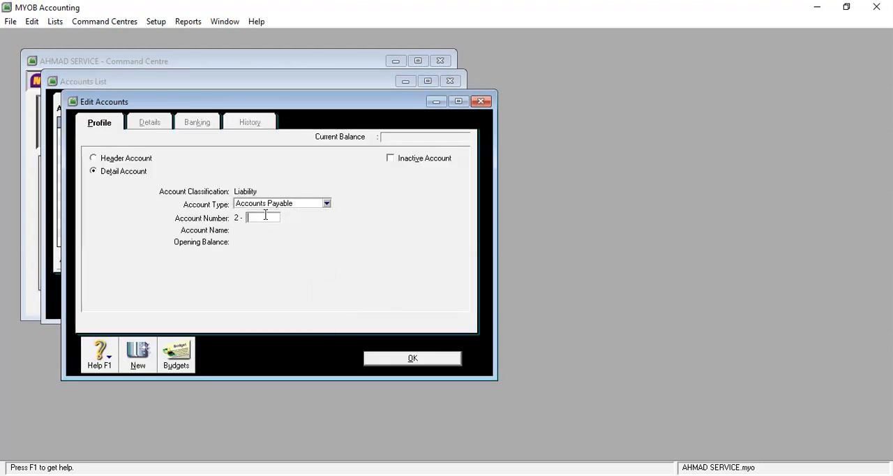
text(1102)
key(Tab)
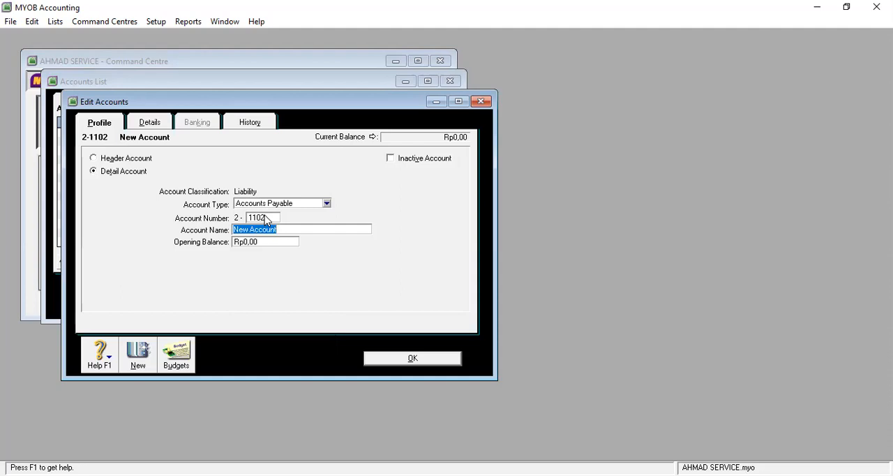
text(Utang PT Mitro)
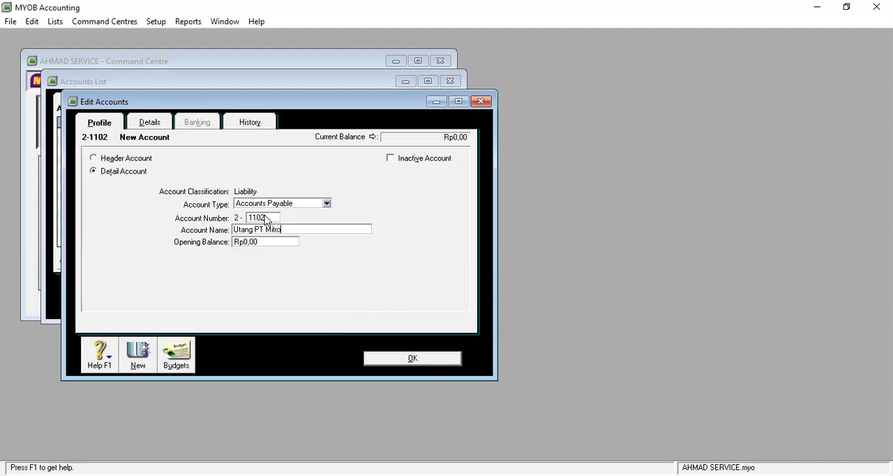
click(418, 362)
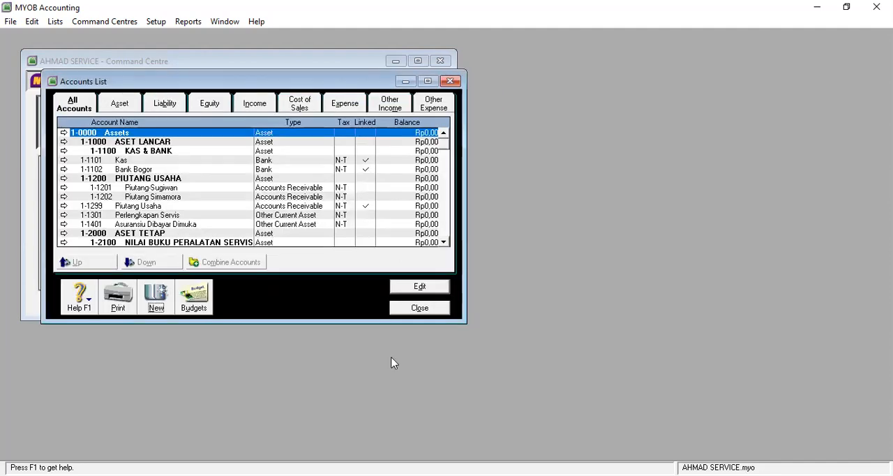
Step: Add a detail account of type Long Term Liability, numbered 2-2101 and named Utang PT Marwan
click(154, 308)
click(326, 203)
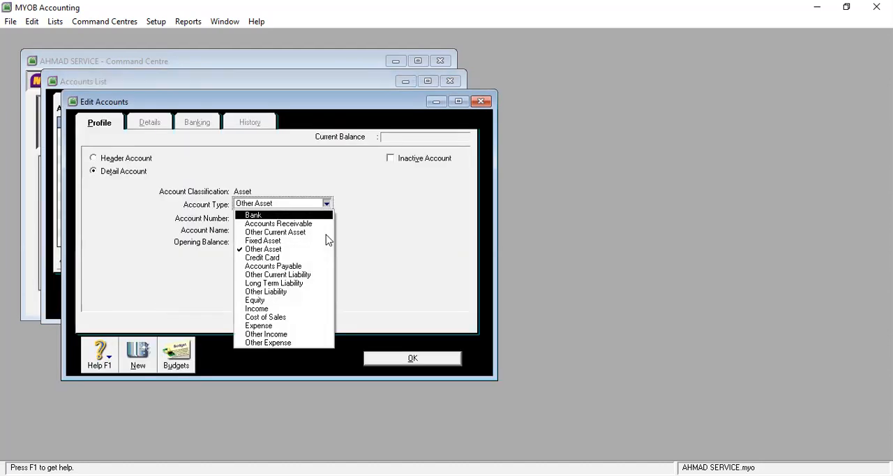
click(297, 283)
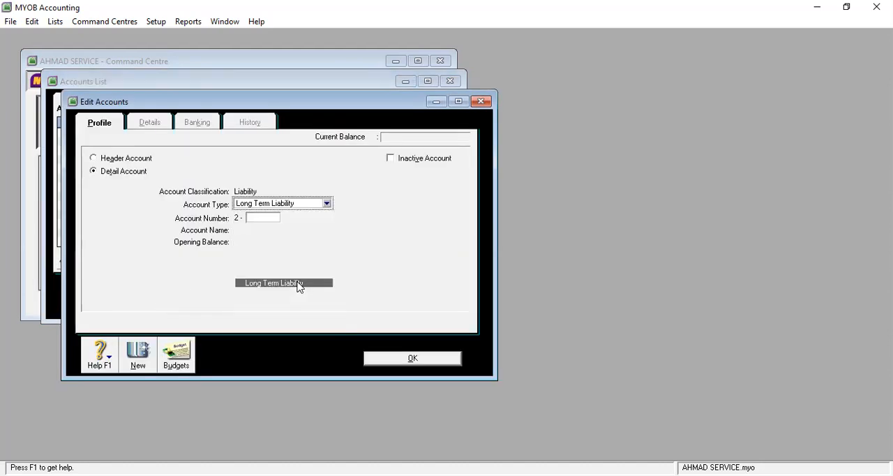
click(259, 218)
text(12)
key(BackSpace)
key(BackSpace)
text(21)
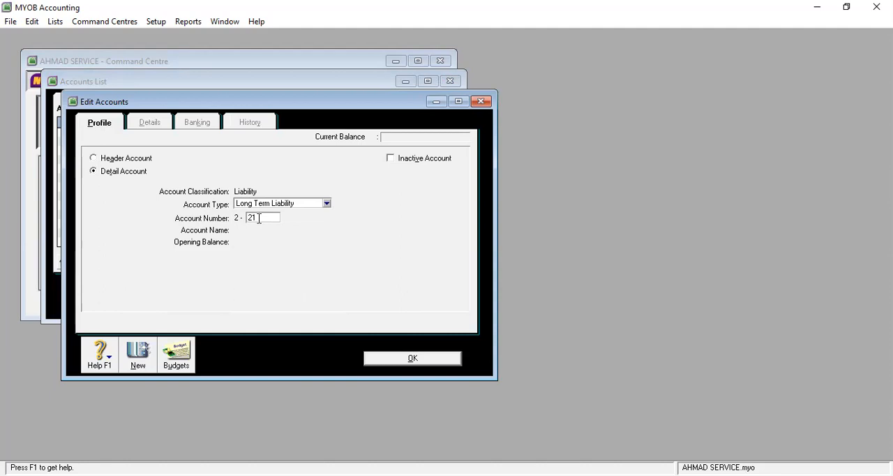
text(01)
key(Tab)
text(Utang)
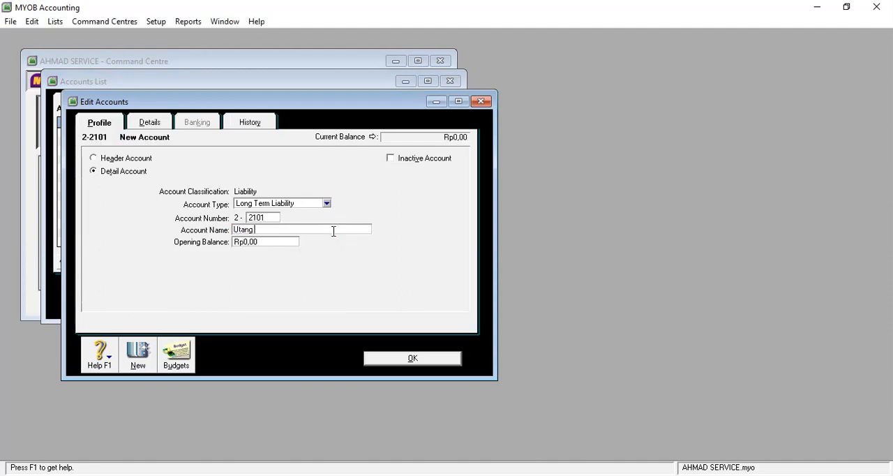
text( PT Marwan)
click(429, 359)
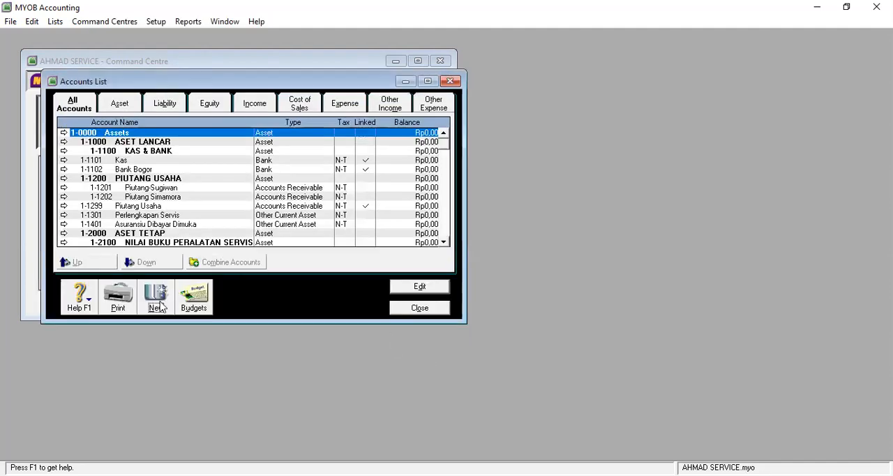
Step: Add a detail account of type Equity, numbered 3-0200 and named Prive followed by the owner's name
click(157, 297)
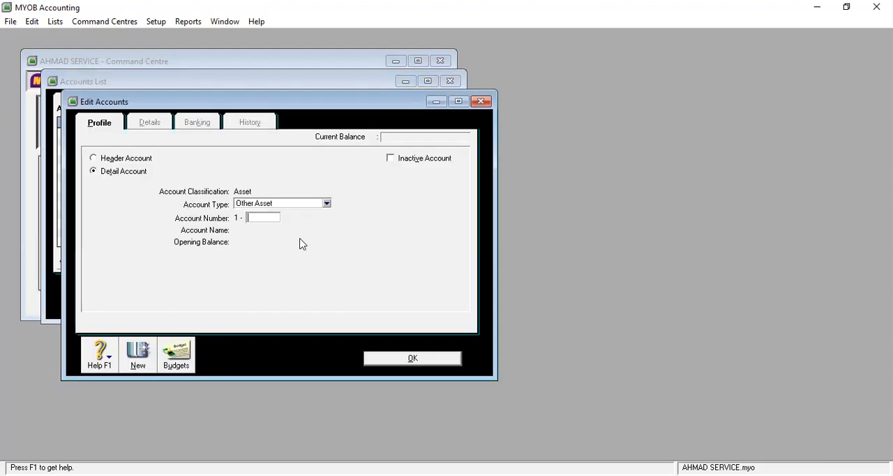
click(326, 203)
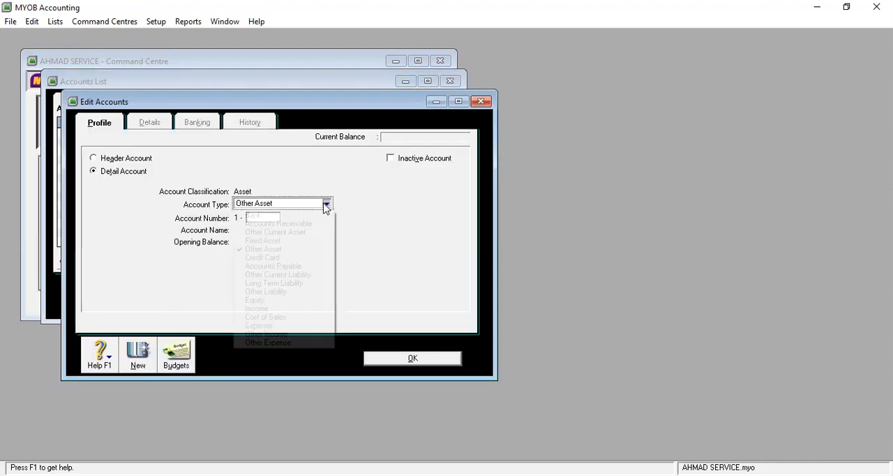
click(328, 301)
click(261, 219)
text(0200)
key(Tab)
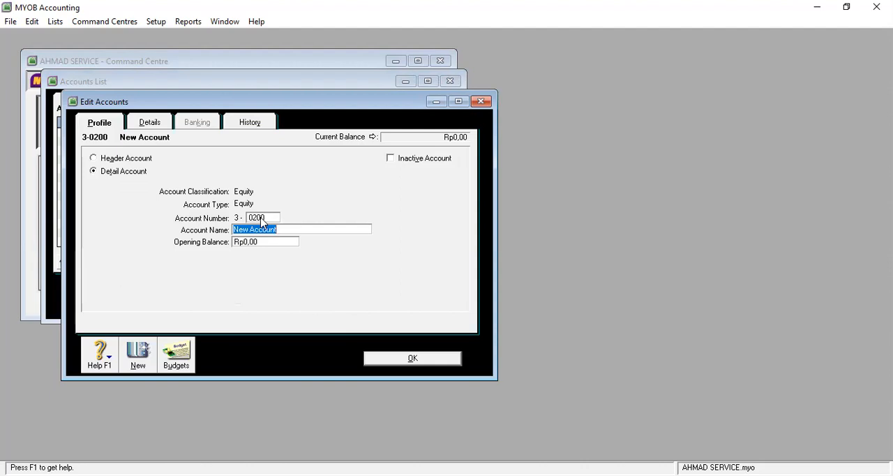
text(Prive Pak Ahmad)
click(418, 358)
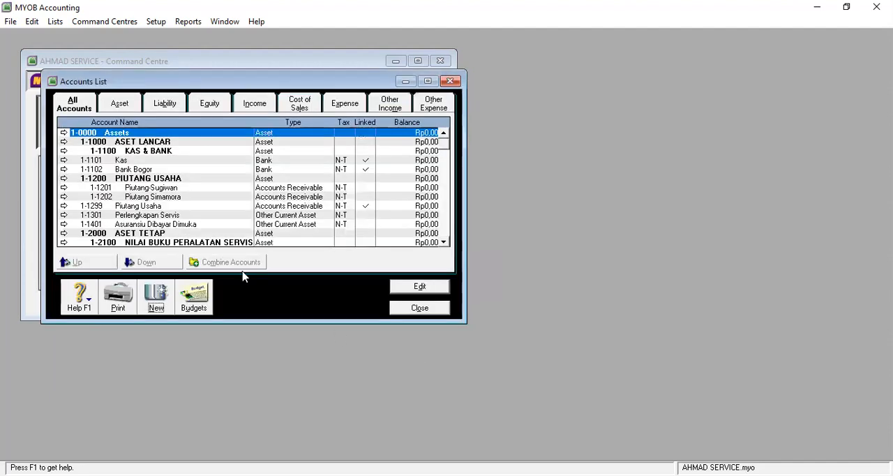
Step: Add a detail account of type Income, numbered 4-1000 and named Pendapatan Servis Radio Tape
click(155, 298)
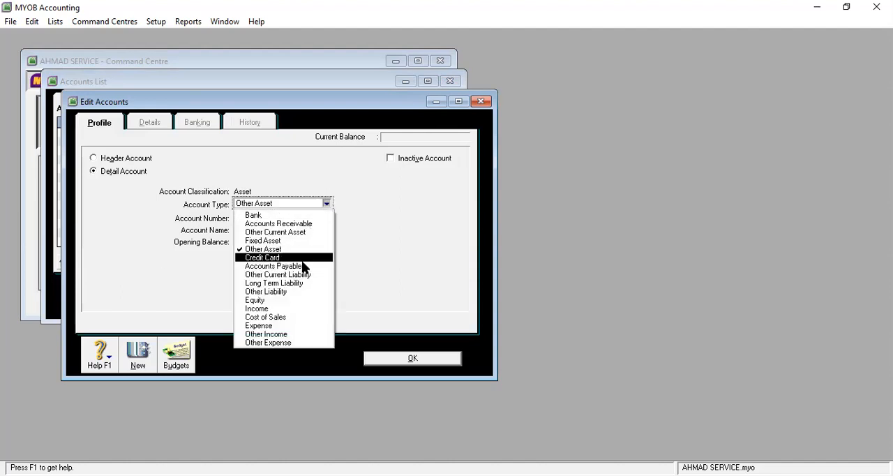
click(287, 309)
click(262, 218)
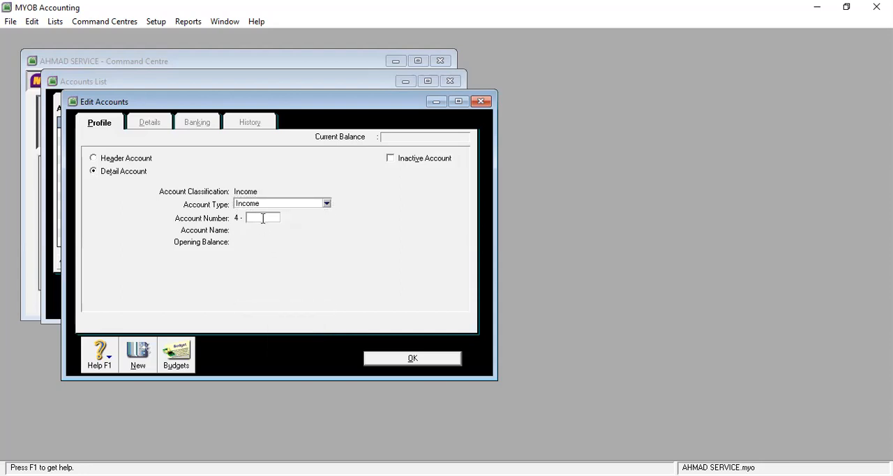
text(1000)
key(Tab)
text(P)
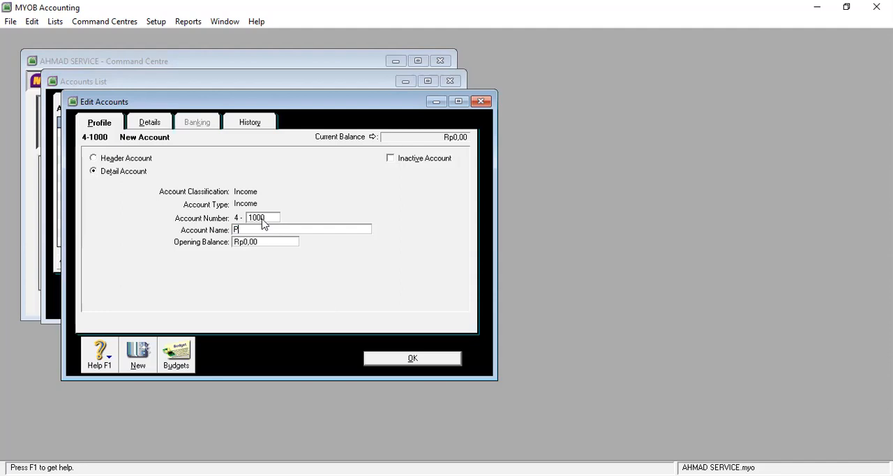
text(endapatan S)
key(BackSpace)
key(BackSpace)
key(BackSpace)
text(n Servis Radio Tape)
click(436, 360)
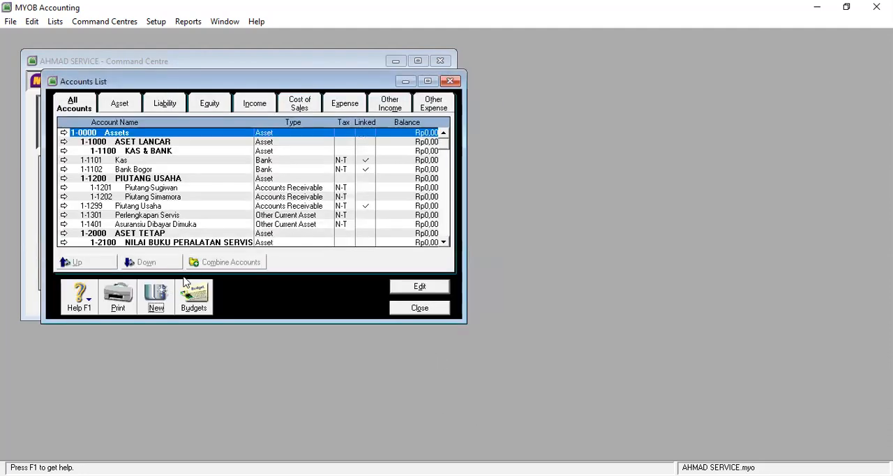
Step: Add a detail account of type Income, numbered 4-2000 and named Pendapatan Servis Televisi
click(148, 297)
click(313, 205)
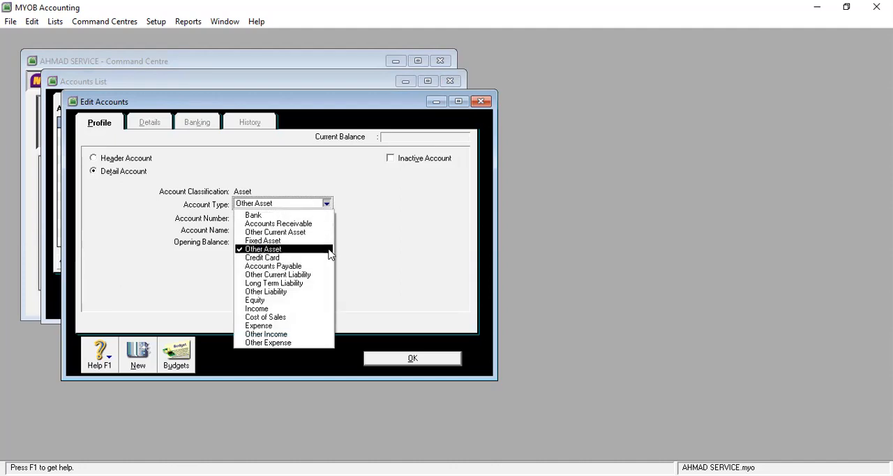
click(307, 310)
click(268, 218)
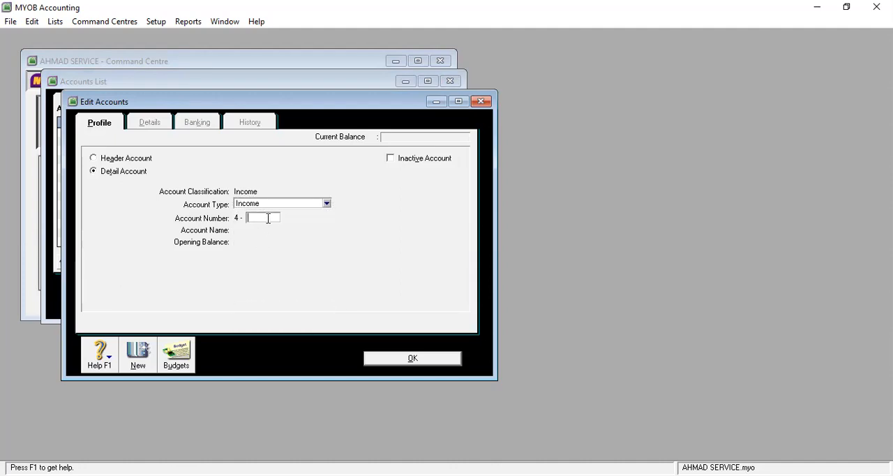
text(2000)
key(Tab)
text(P)
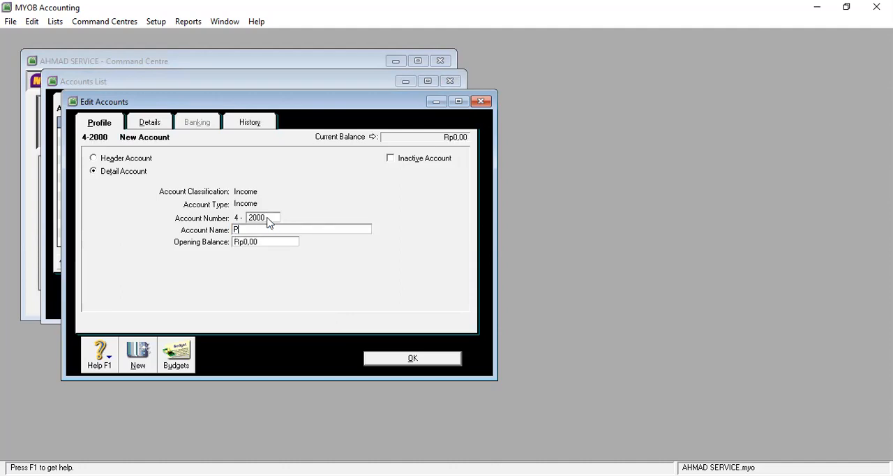
text(endapatan Servis Televisi)
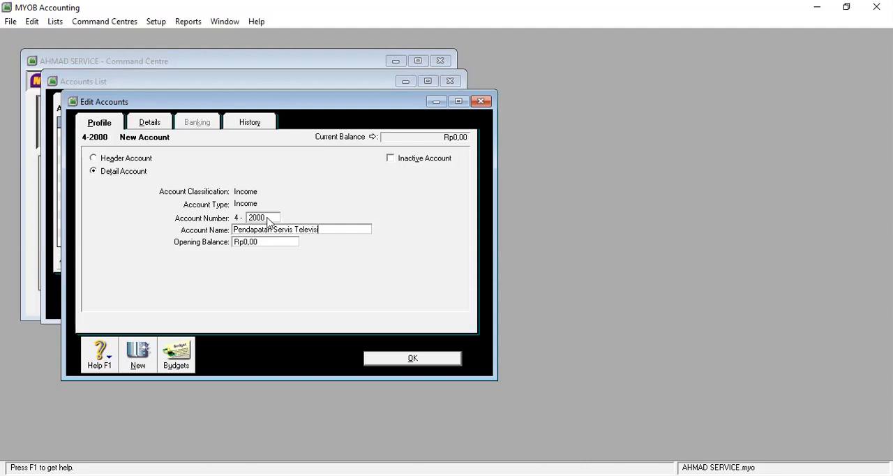
click(441, 362)
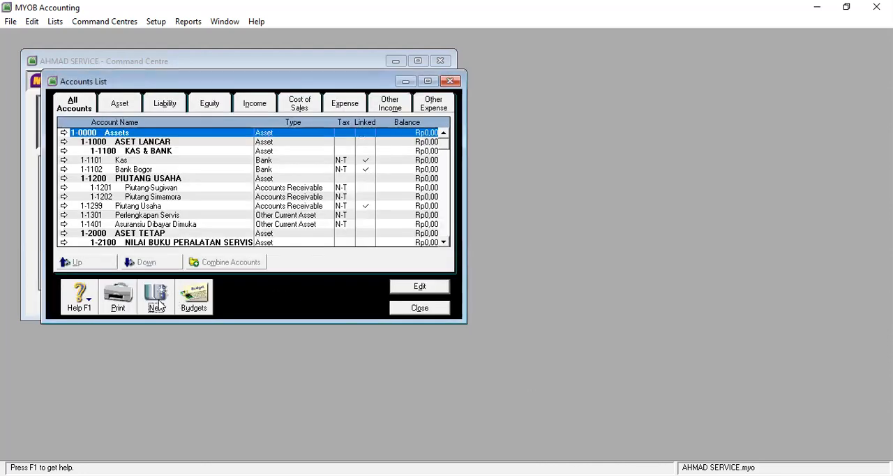
Step: Add a detail account of type Expense, numbered 6-1001 and named Beban Iklan
click(160, 305)
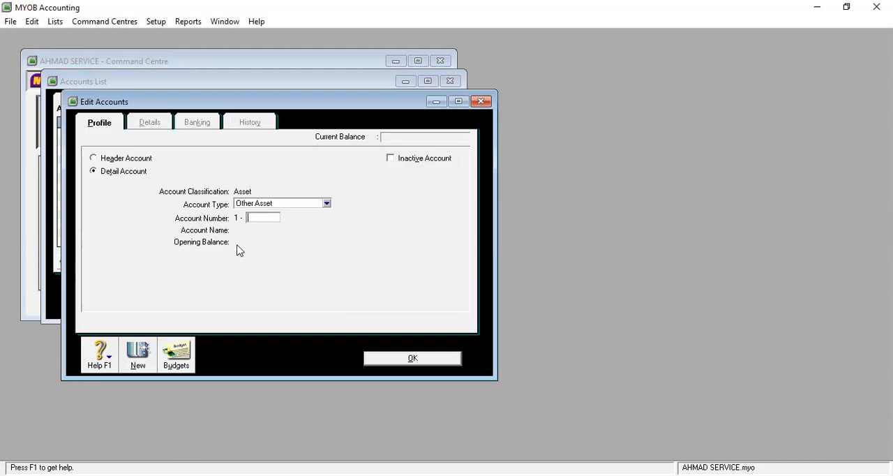
click(326, 204)
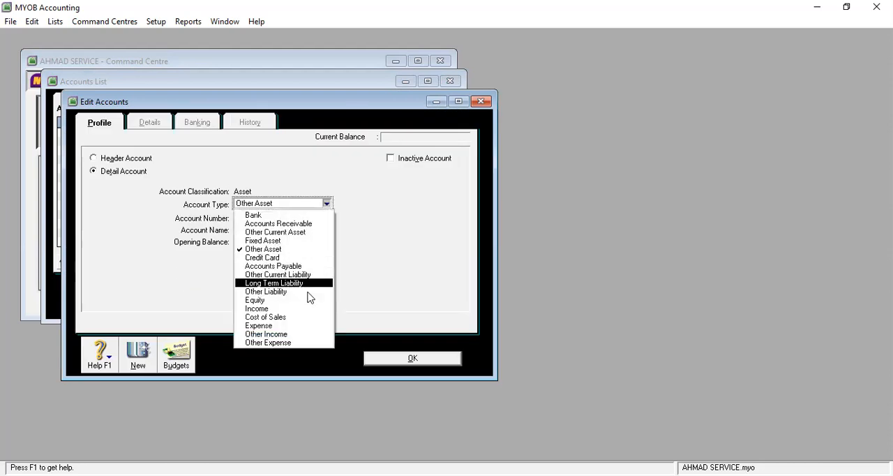
click(300, 326)
click(260, 217)
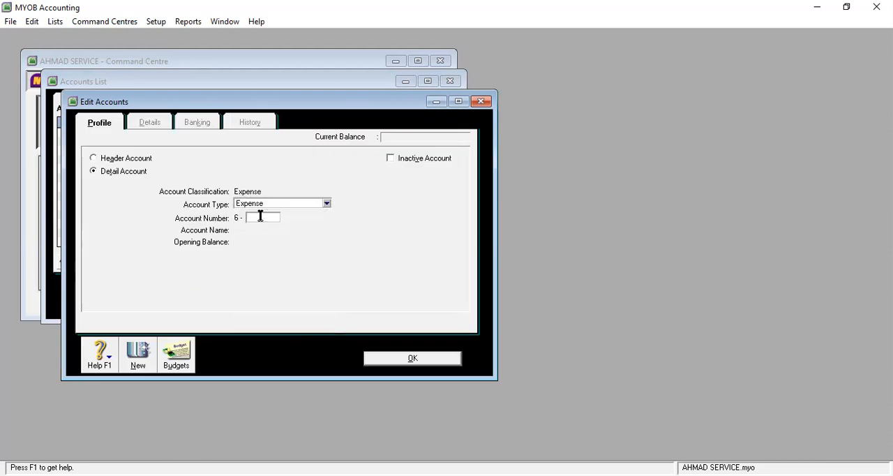
text(1002)
key(Tab)
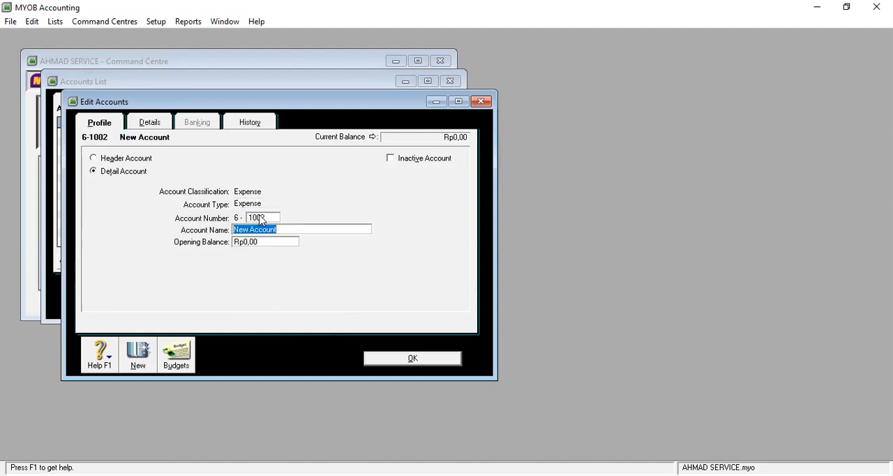
click(268, 218)
click(269, 219)
text(1)
key(Tab)
text(B)
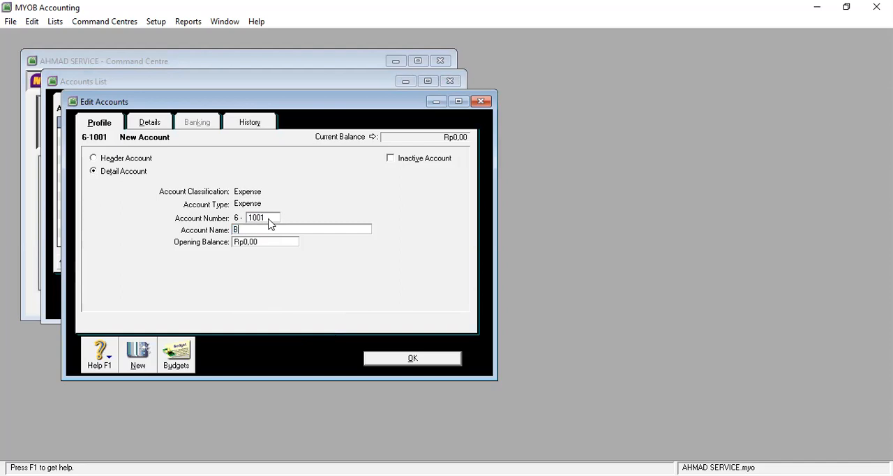
text(eban Iklan)
click(430, 358)
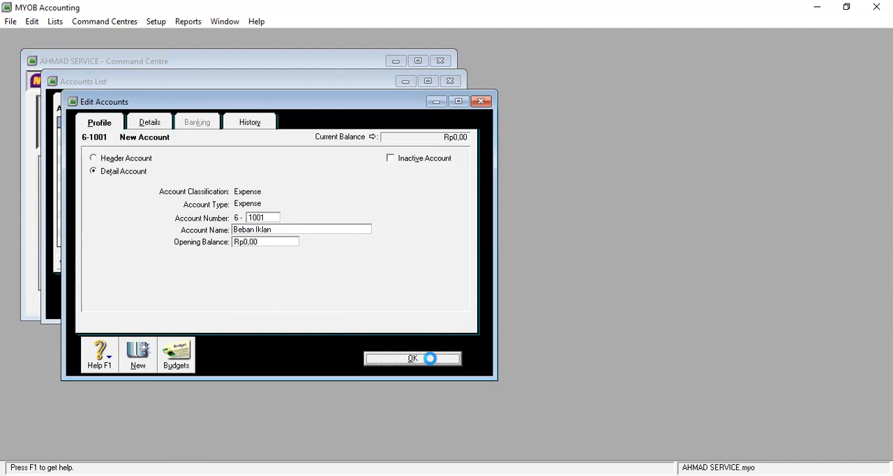
Step: Add a detail account of type Expense, numbered 6-1002 and named Beban Sewa Toko
click(161, 300)
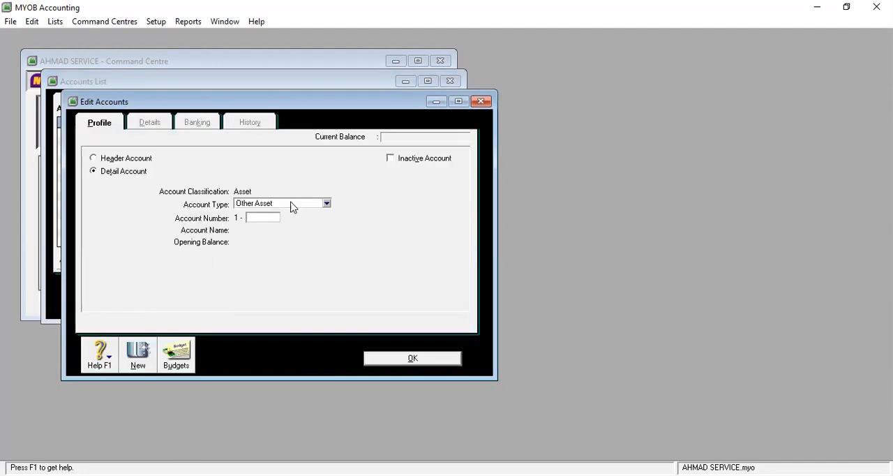
click(292, 208)
click(282, 323)
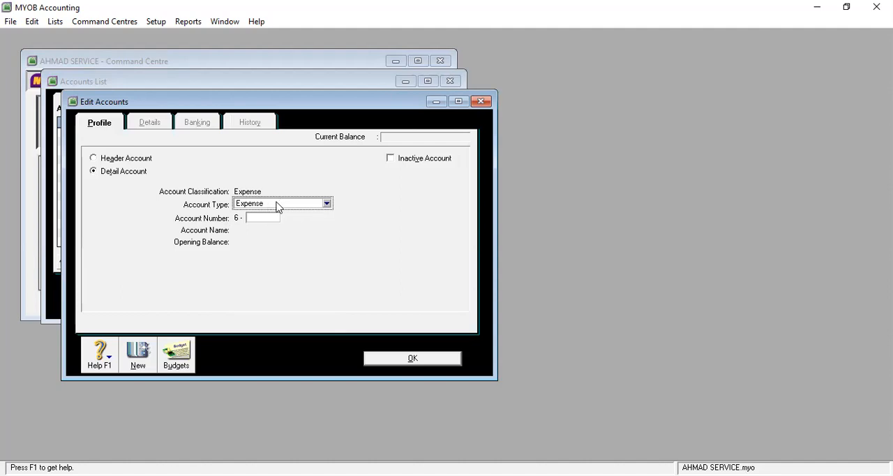
click(274, 218)
text(1002)
key(Tab)
text(b)
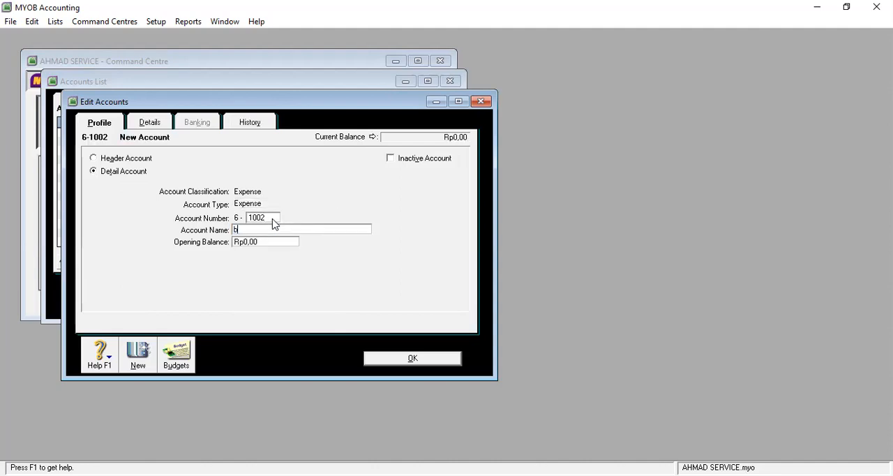
text(eban Sewa Toka)
key(BackSpace)
text(o)
click(238, 229)
text(B)
click(413, 358)
Step: Add a detail account of type Expense, numbered 6-1003 and named Beban Asuransi
click(156, 297)
click(308, 205)
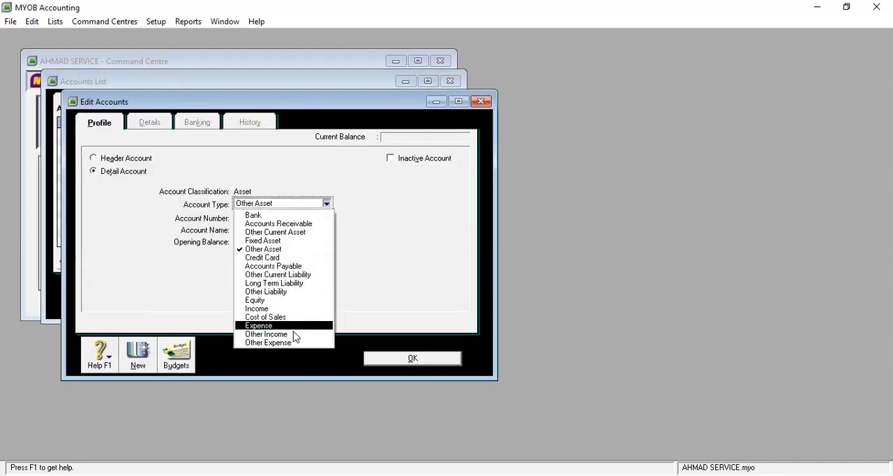
click(276, 326)
click(261, 219)
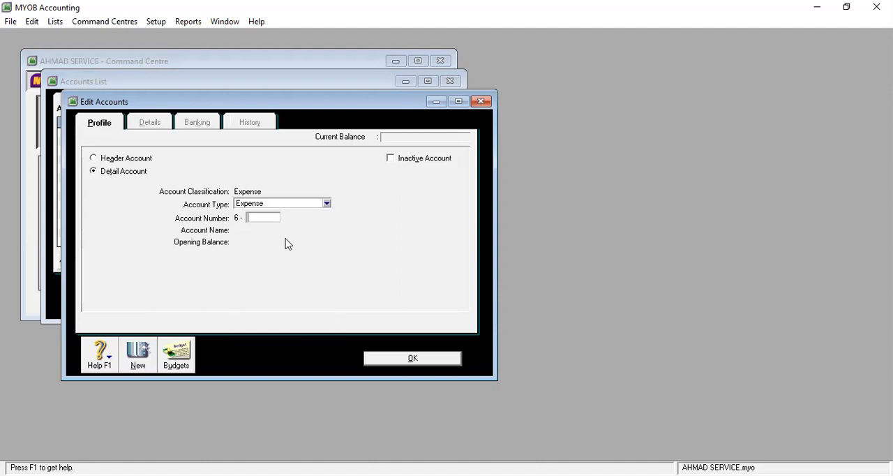
text(1003)
key(Tab)
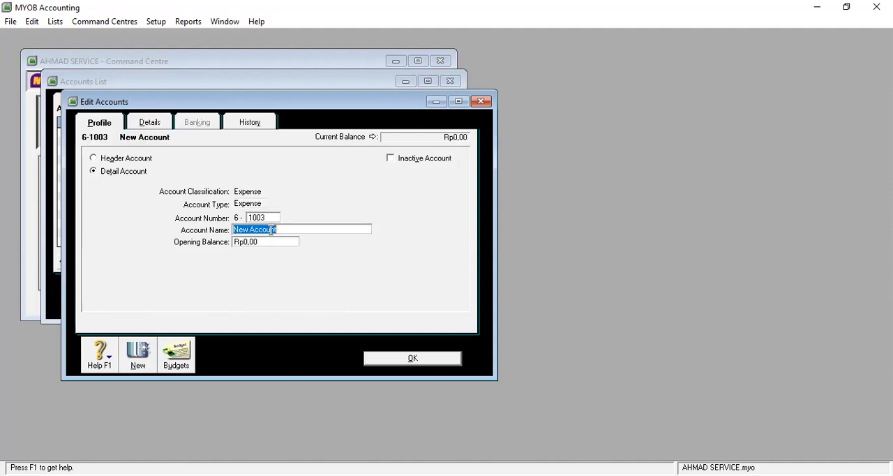
text(Beban Asuransi)
click(422, 360)
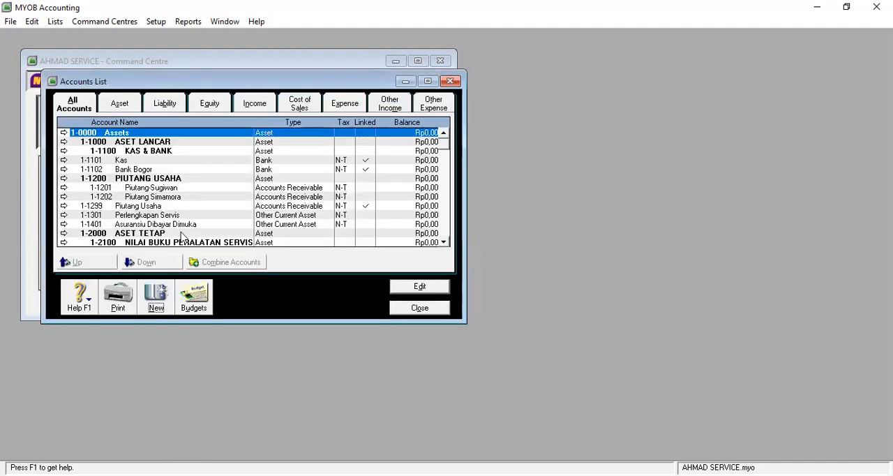
Step: Add a detail account of type Expense, numbered 6-1004 and named Beban Perlengkapan Servis
scroll(198, 219, down, 3)
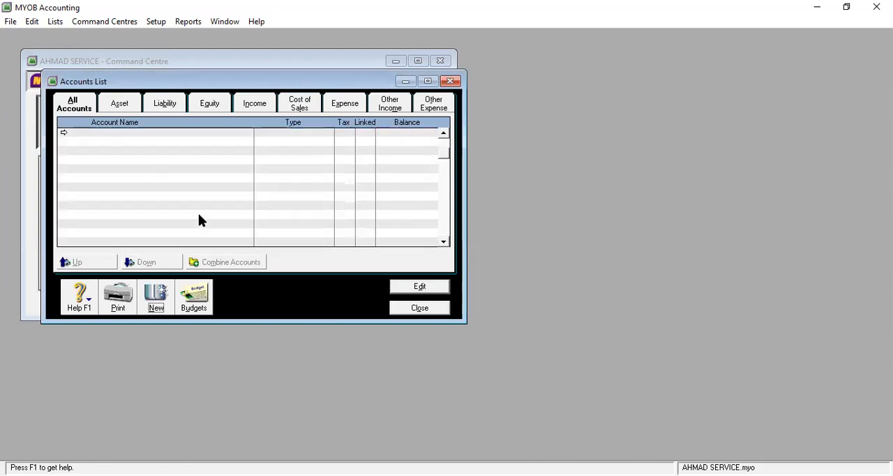
scroll(199, 219, down, 1)
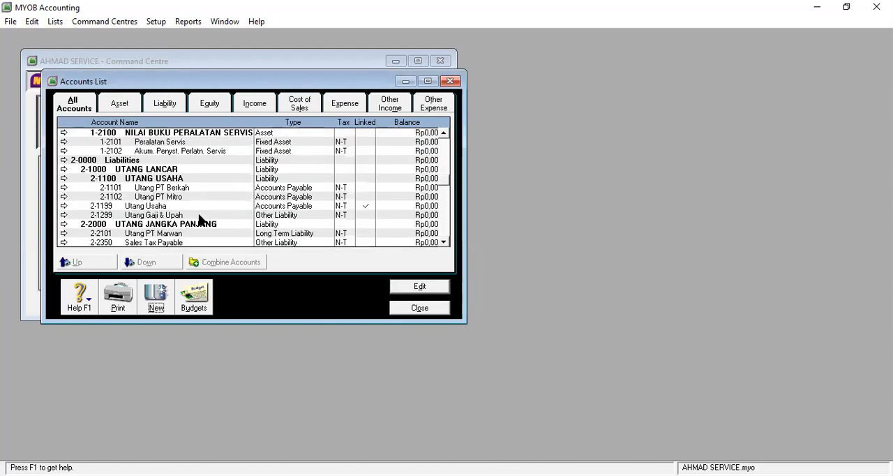
scroll(198, 219, down, 1)
scroll(198, 219, down, 3)
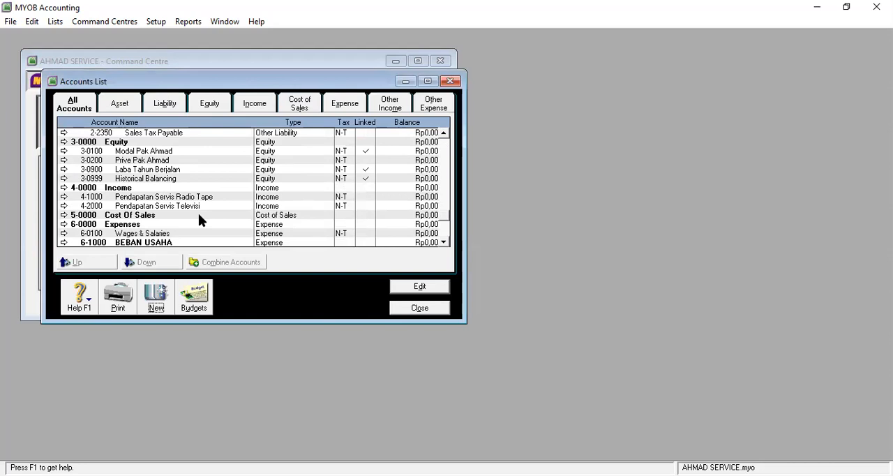
scroll(199, 218, down, 1)
scroll(199, 217, down, 1)
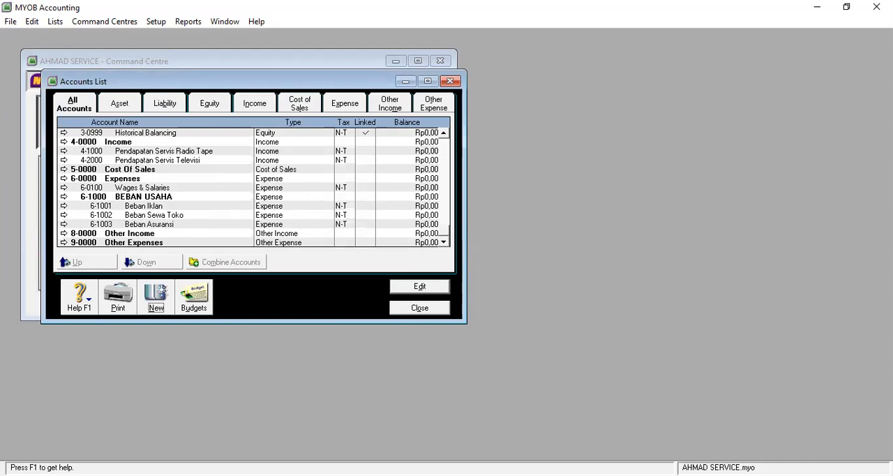
click(155, 301)
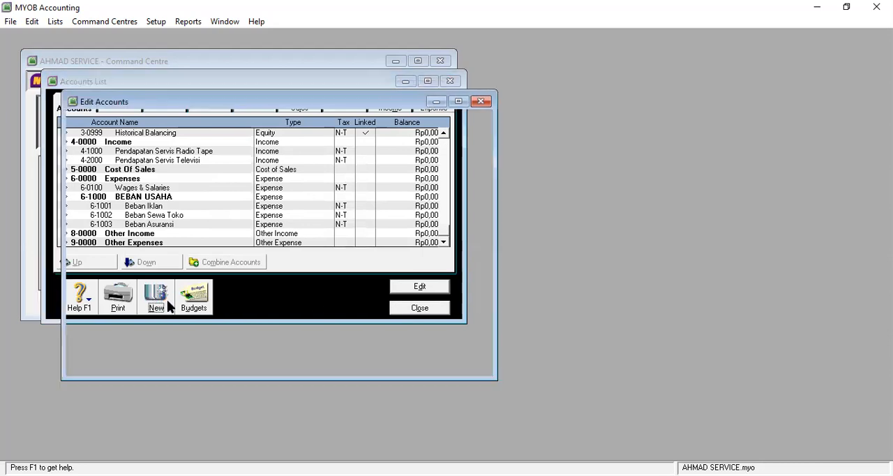
click(278, 203)
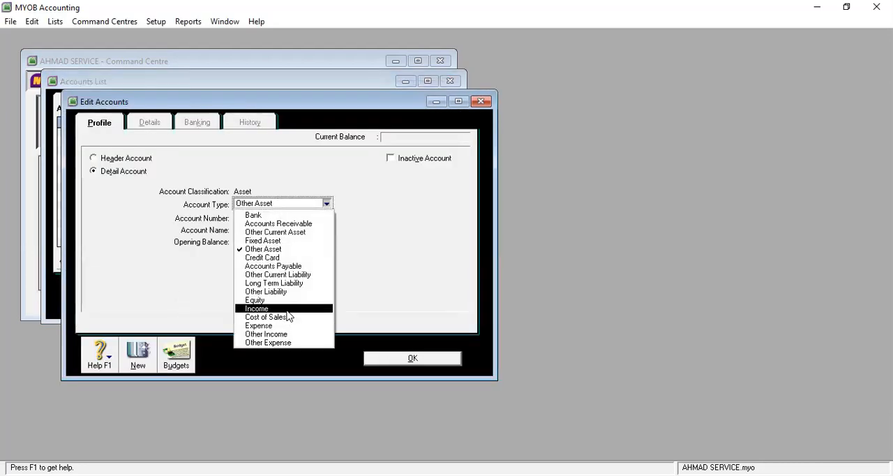
click(283, 326)
click(262, 218)
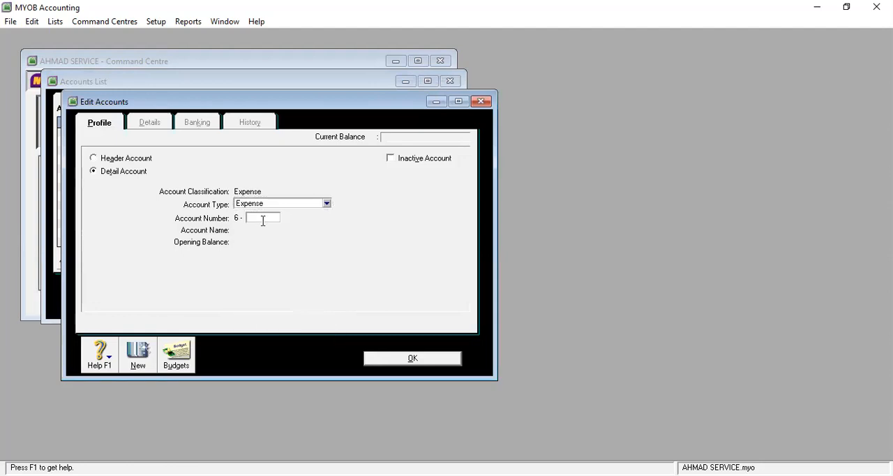
text(1004)
key(Tab)
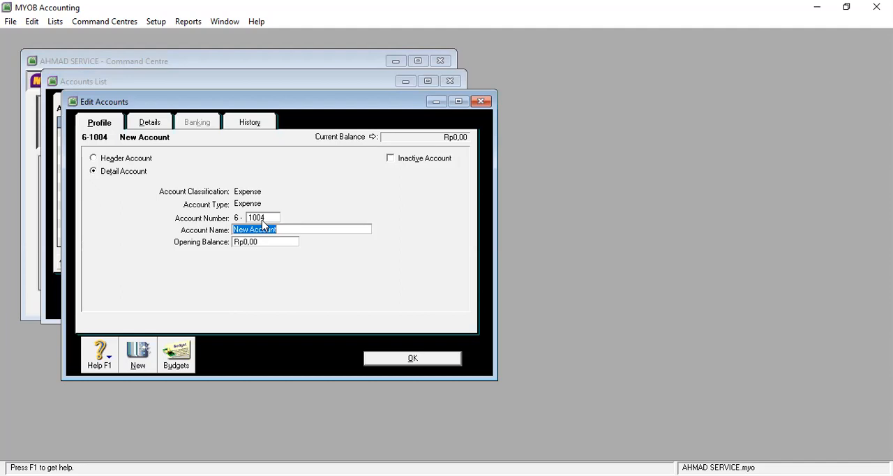
text(BEBAN)
key(BackSpace)
key(BackSpace)
key(BackSpace)
key(BackSpace)
key(BackSpace)
text(eban Perlengkapan Servis)
click(415, 359)
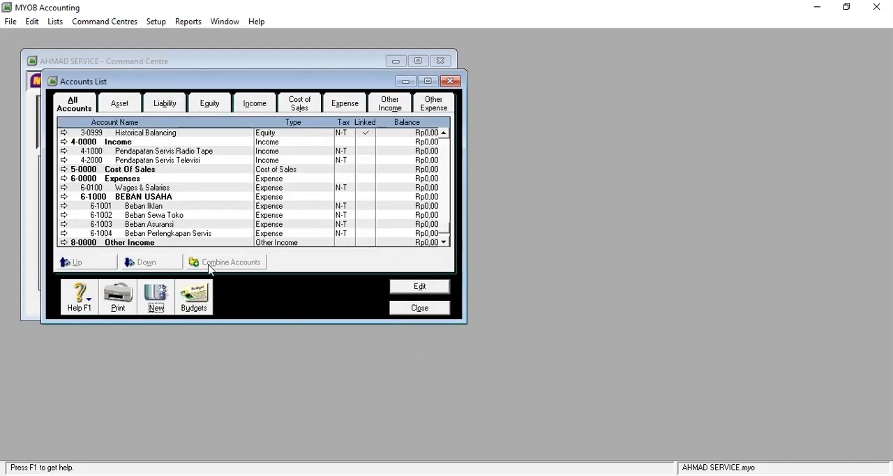
Step: Add a detail account of type Expense, numbered 6-1005 and named Beban Penyusutan Peralatan
click(158, 303)
click(299, 203)
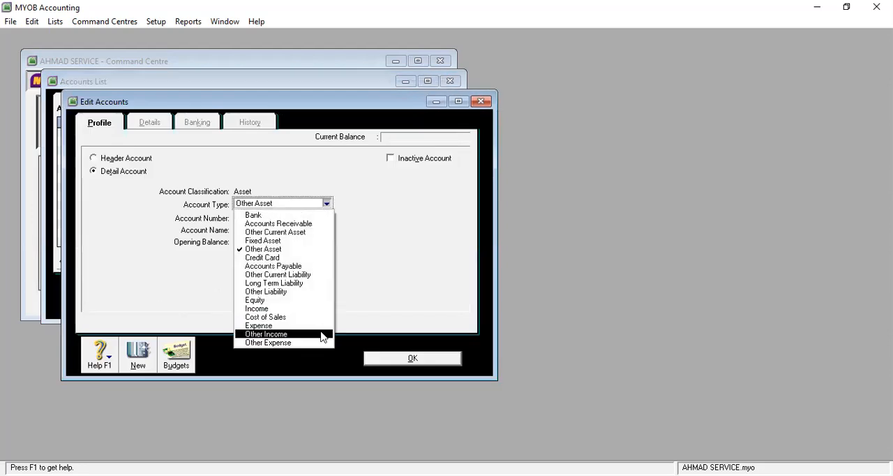
click(315, 326)
click(269, 218)
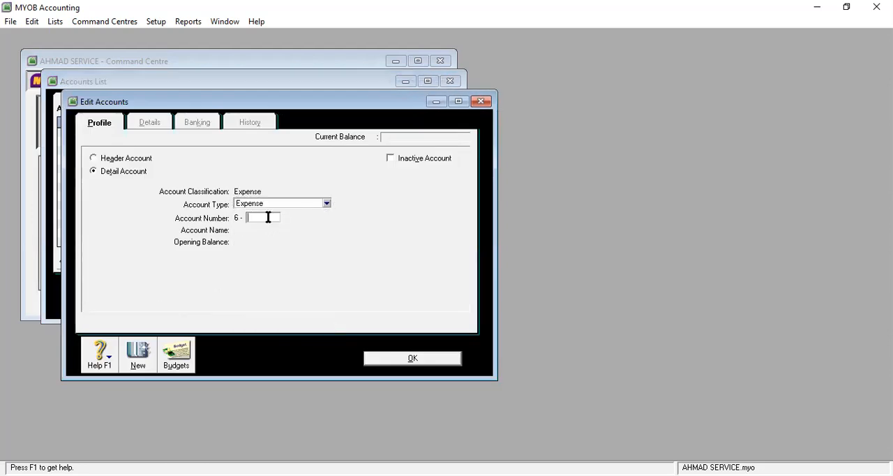
text(1005)
key(Tab)
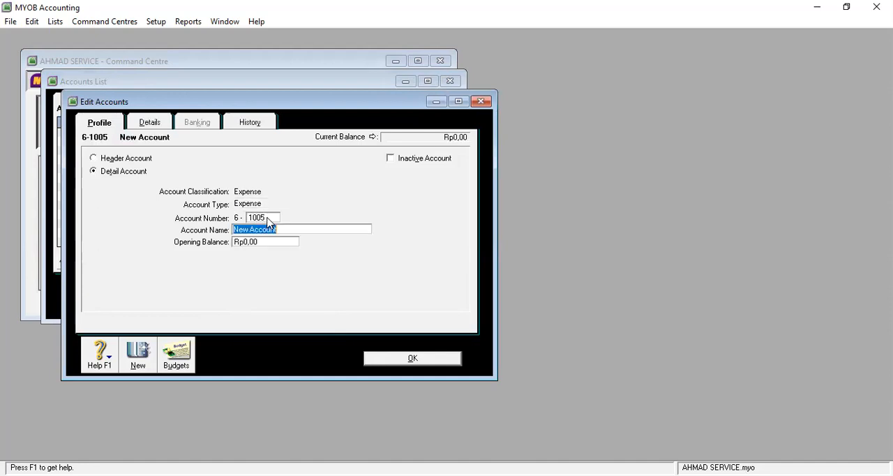
text(Beban Penyusutan Peralatan)
click(423, 362)
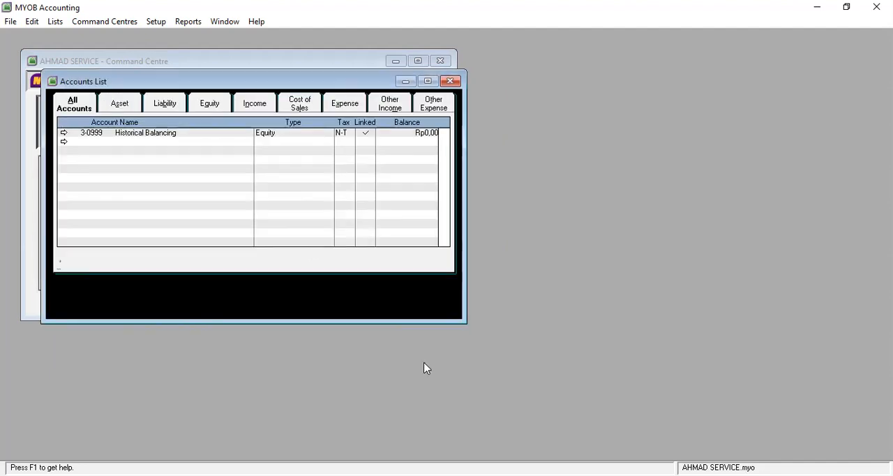
Step: Add a detail account of type Expense, numbered 6-1006 and named Beban Gaji dan Upah
click(156, 297)
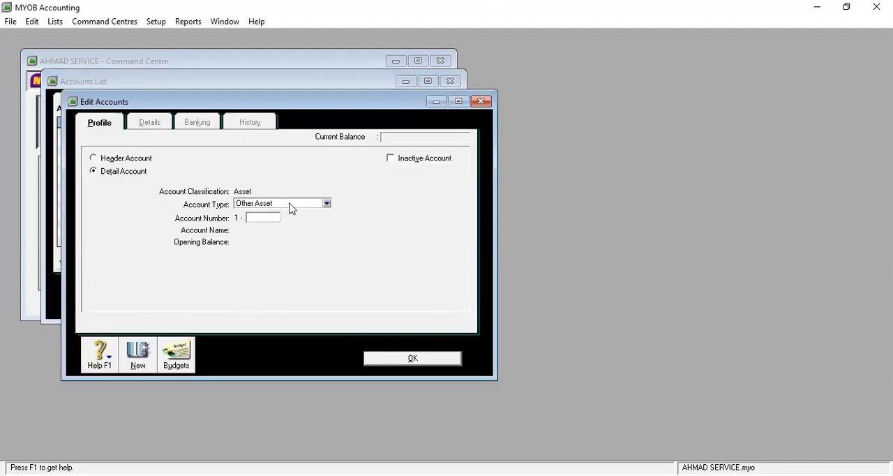
click(289, 204)
click(314, 334)
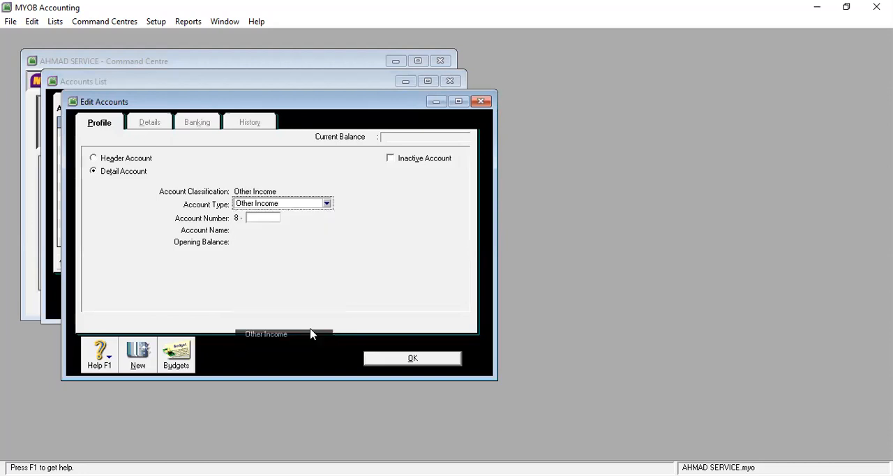
click(276, 205)
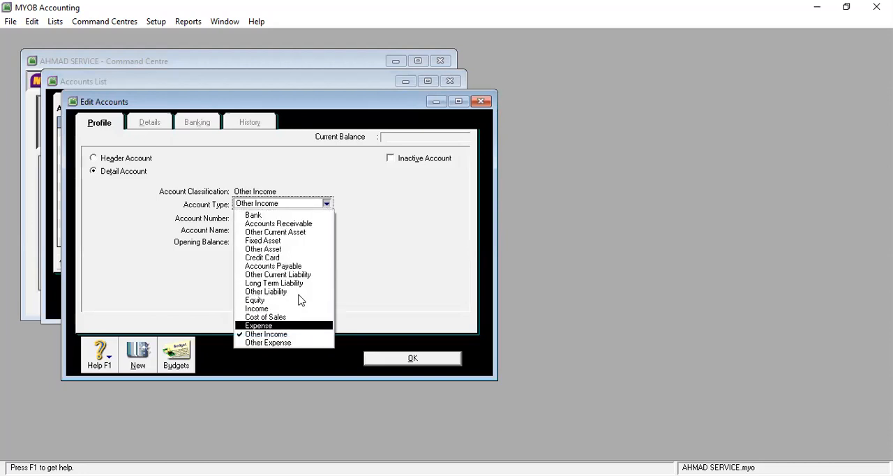
click(307, 325)
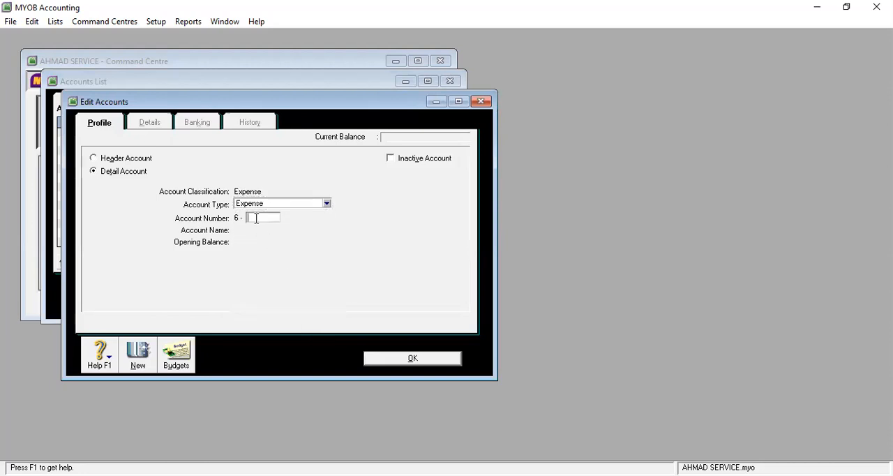
text(1006)
key(Tab)
text(Beban Gaj)
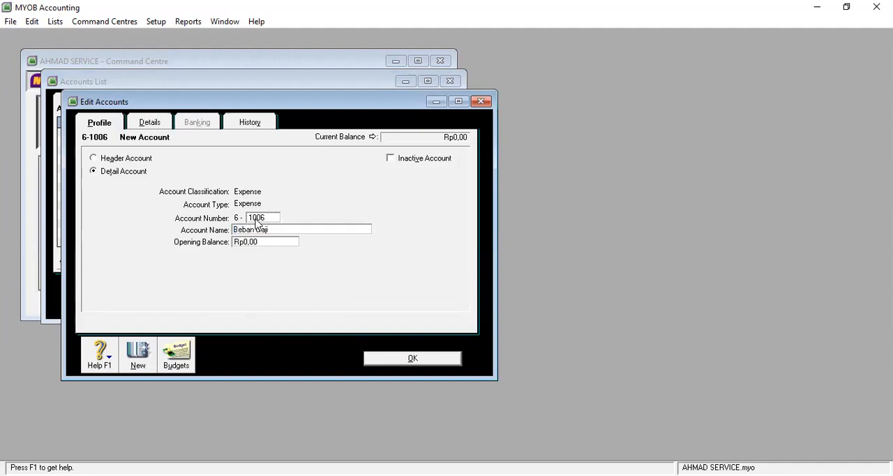
text(i dan Upah)
click(422, 359)
Step: Add a detail account of type Expense, numbered 6-1999 and named Beban Usaha Lain-Lain
click(157, 295)
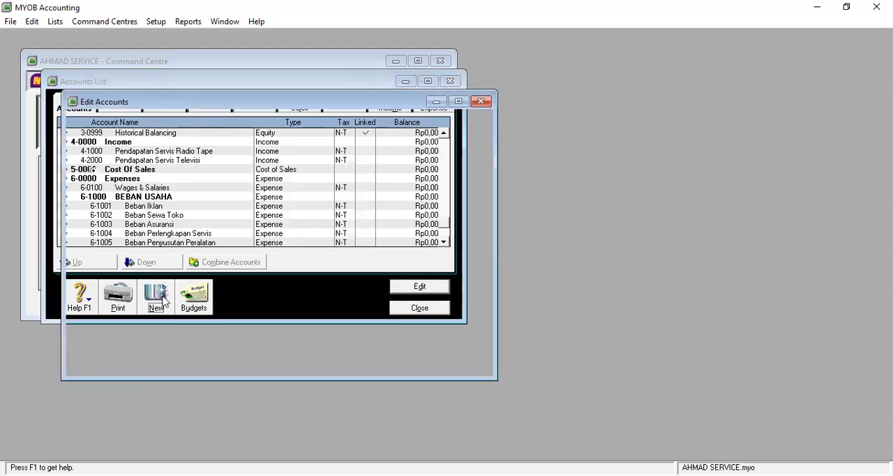
click(303, 208)
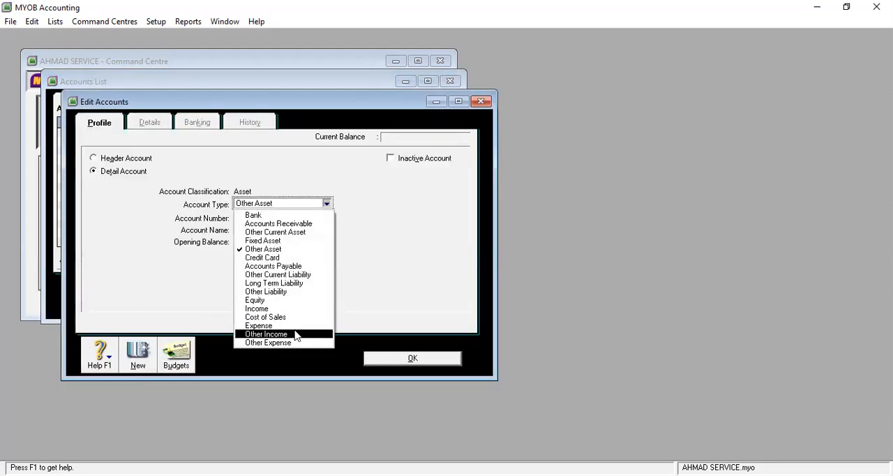
click(308, 336)
click(296, 203)
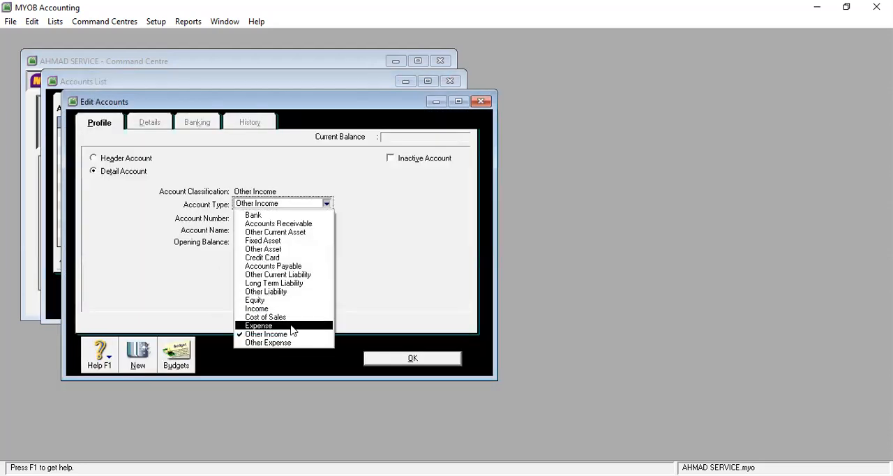
click(293, 325)
click(260, 221)
text(1)
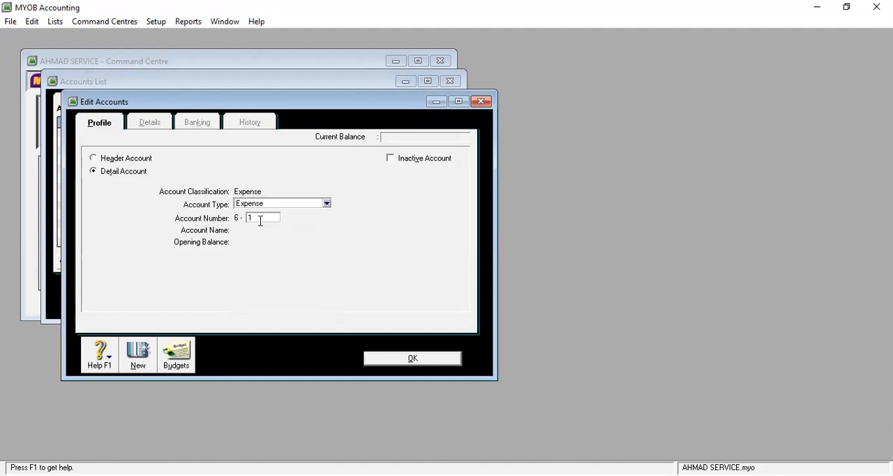
text(958)
key(Tab)
text(Beban Usaha)
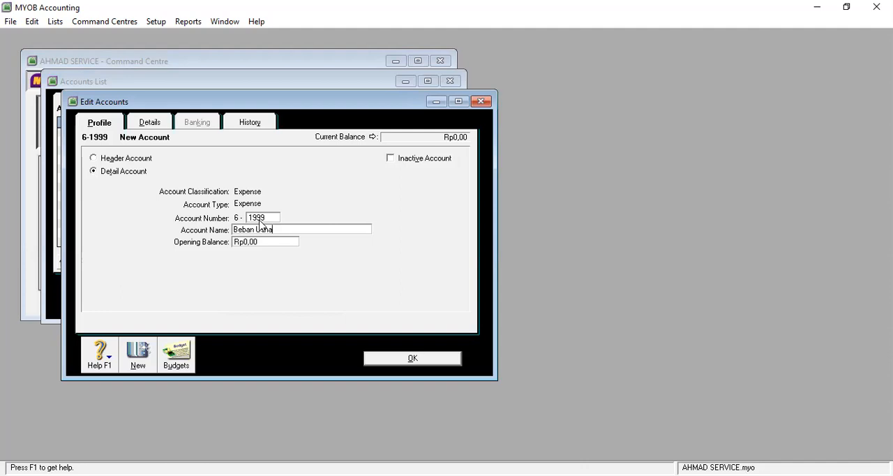
key(BackSpace)
key(BackSpace)
text(aha Lain-Lain)
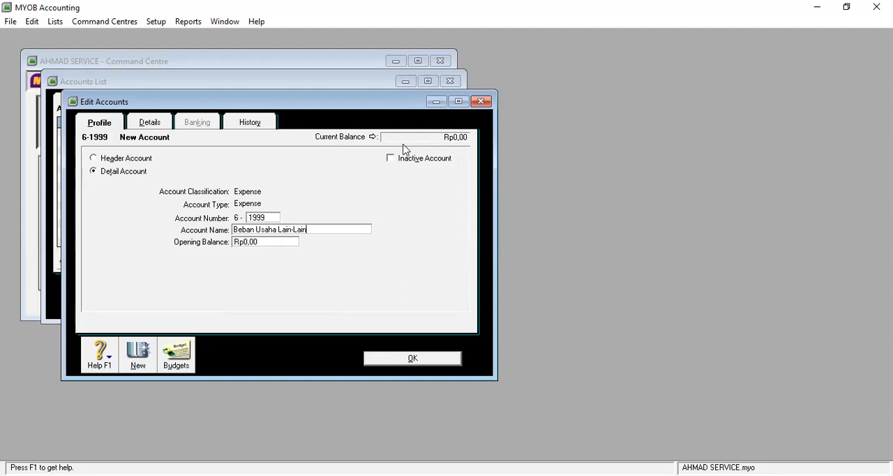
click(412, 358)
Step: Add a detail account of type Other Income, numbered 8-1000 and named Pendapatan Bunga
click(147, 298)
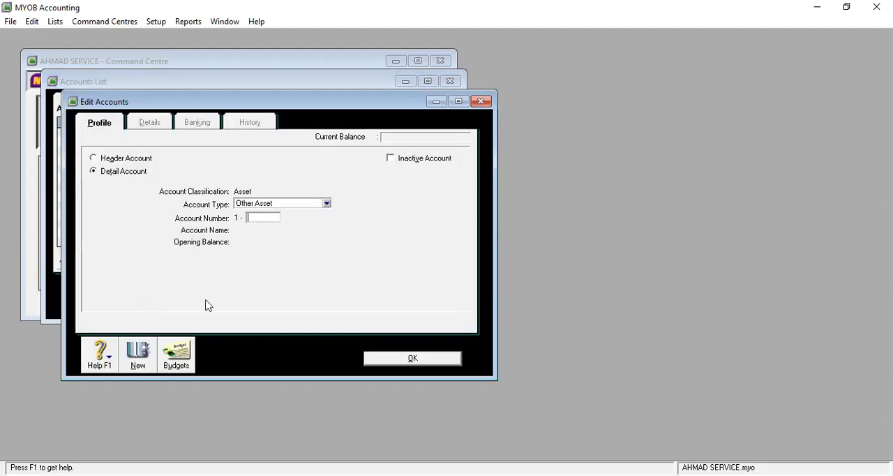
click(278, 203)
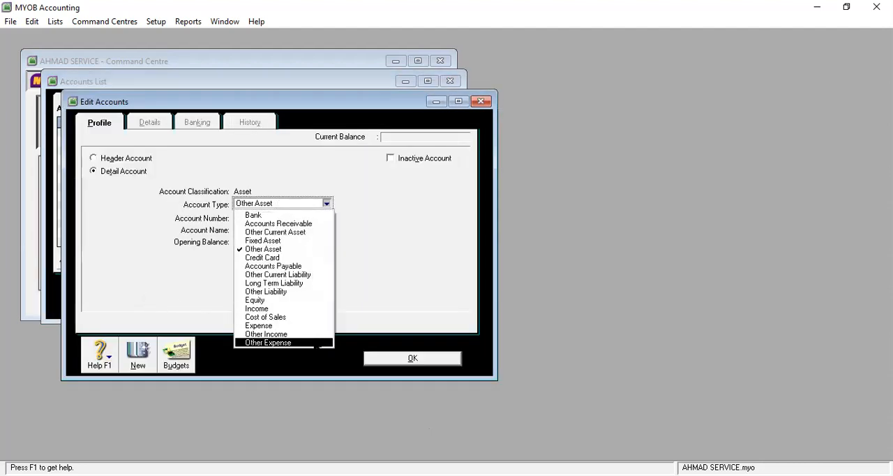
click(314, 335)
click(254, 219)
text(1000)
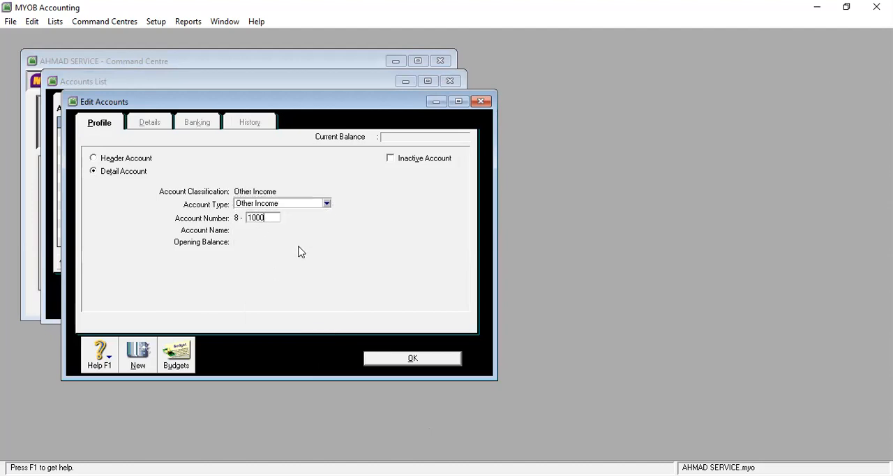
key(Tab)
text(Pendapatan Bunga)
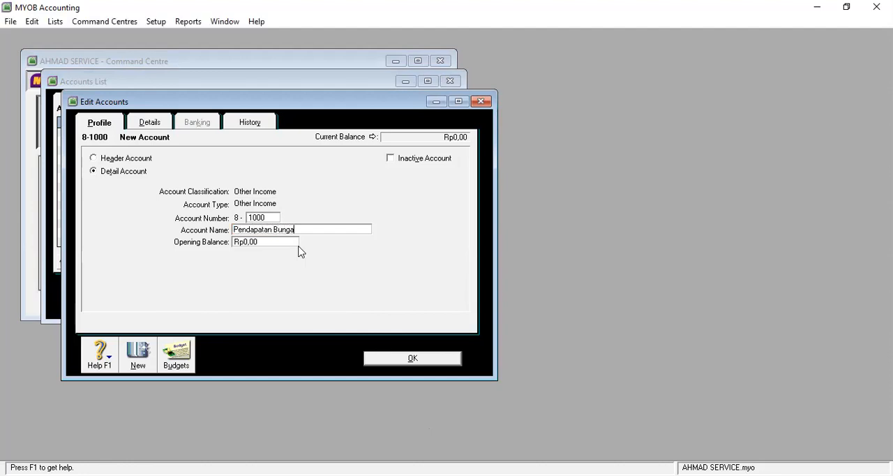
click(427, 358)
Step: Add a detail account of type Other Expense, numbered 9-1000 and named Beban Pajak
click(154, 305)
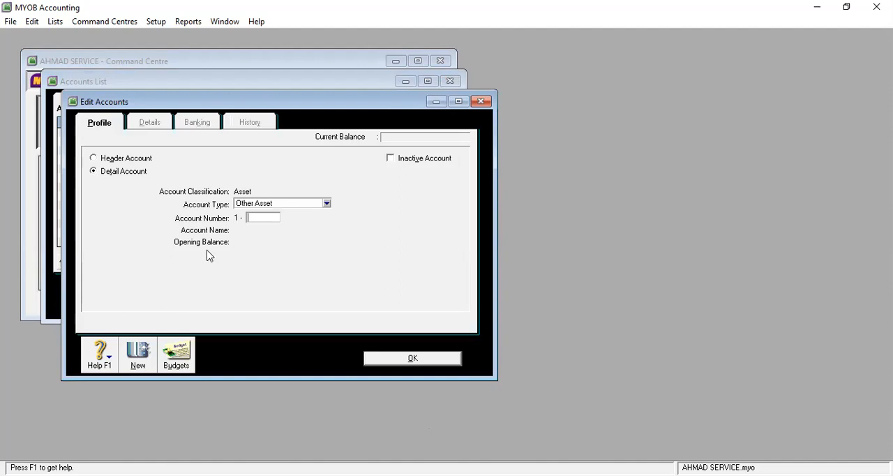
click(282, 205)
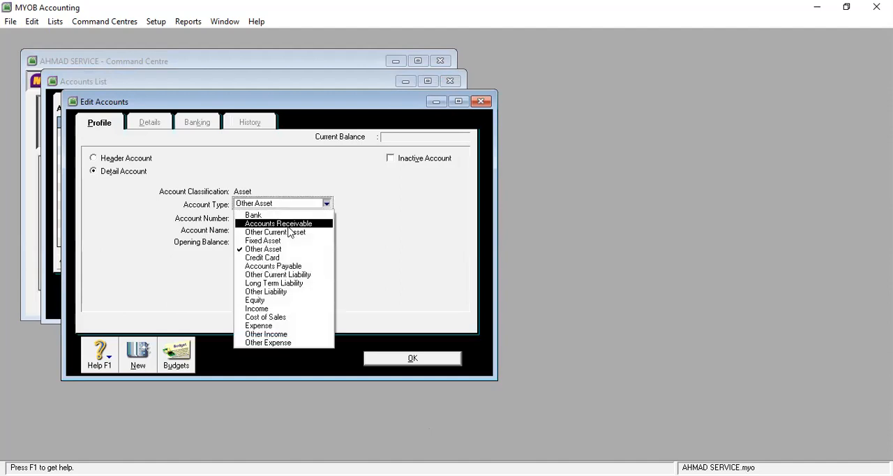
click(302, 345)
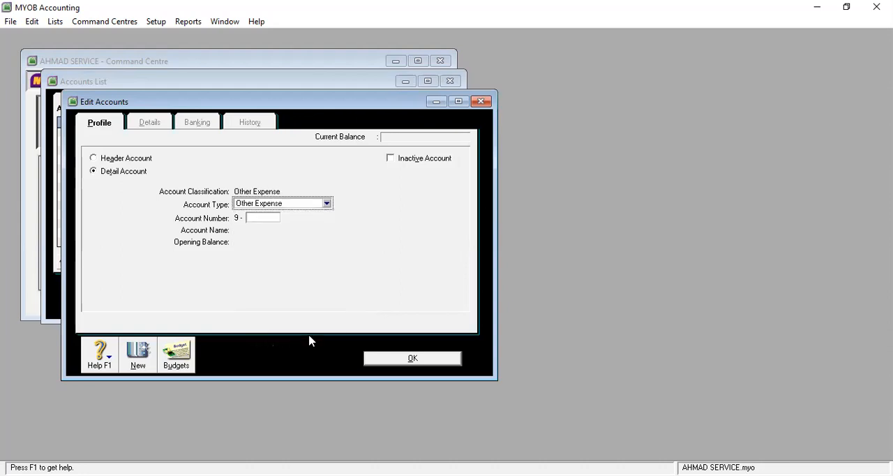
text(1000)
key(Tab)
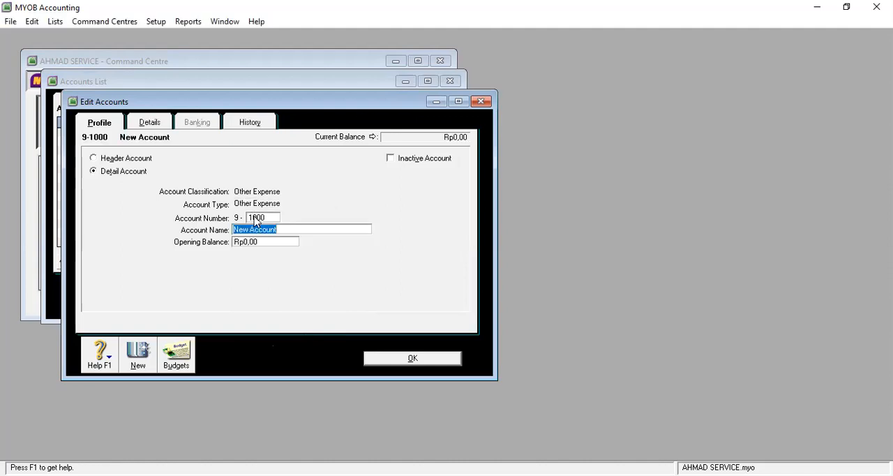
text(Beban Pajak)
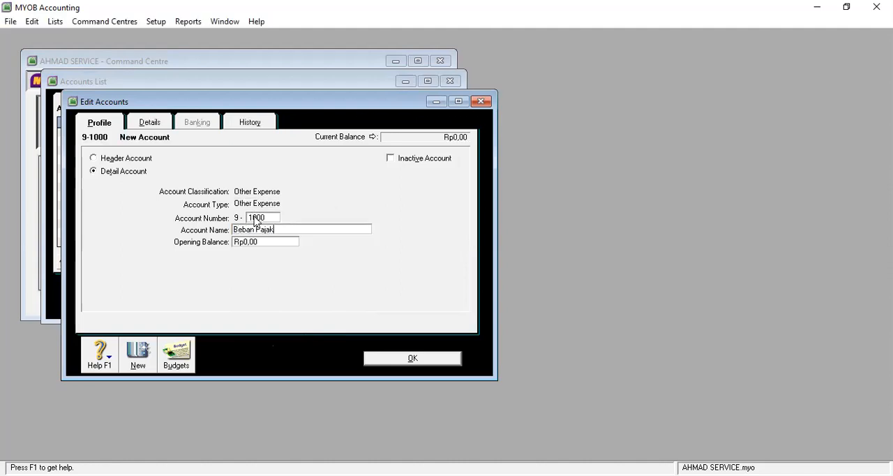
click(415, 357)
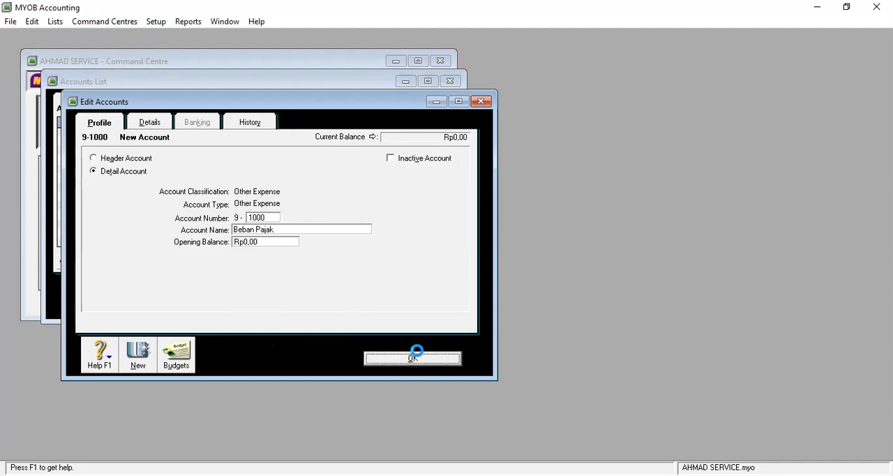
Step: Add a detail account of type Other Expense, numbered 9-2000 and named Pajak Bunga Bank
click(164, 298)
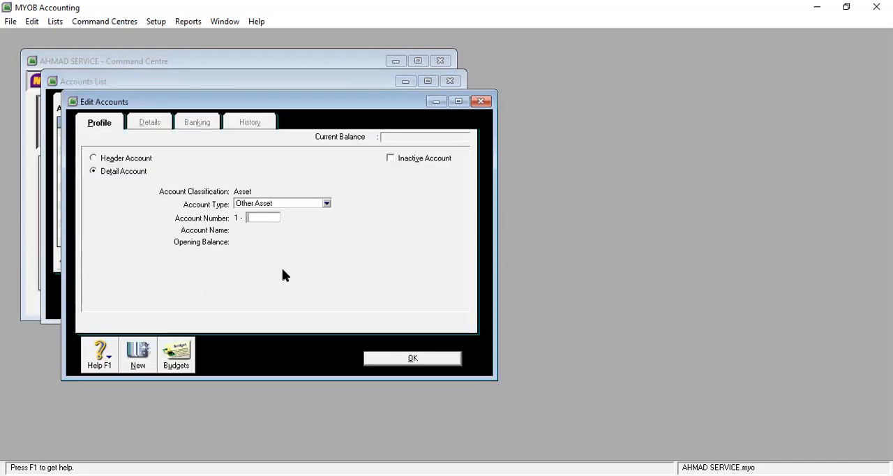
click(326, 204)
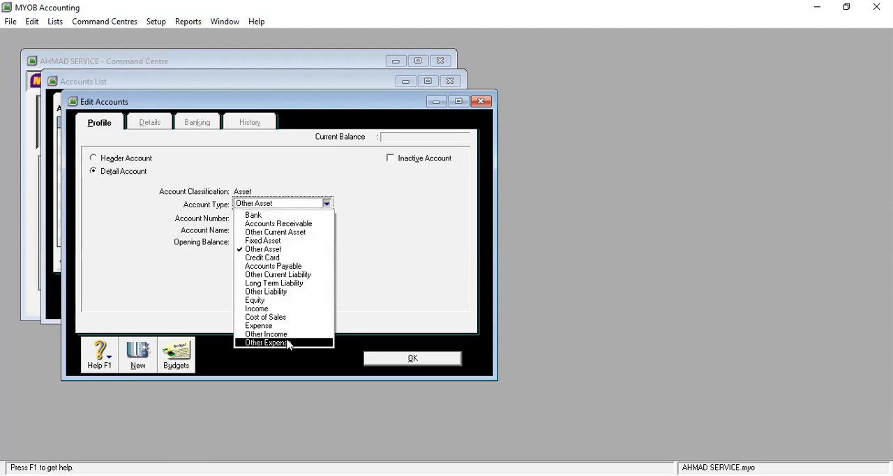
click(286, 343)
click(266, 217)
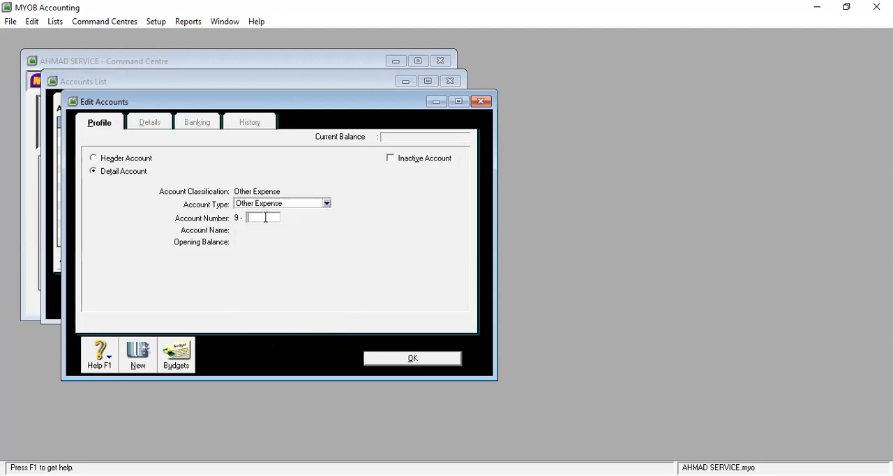
text(2000)
key(Tab)
text(P)
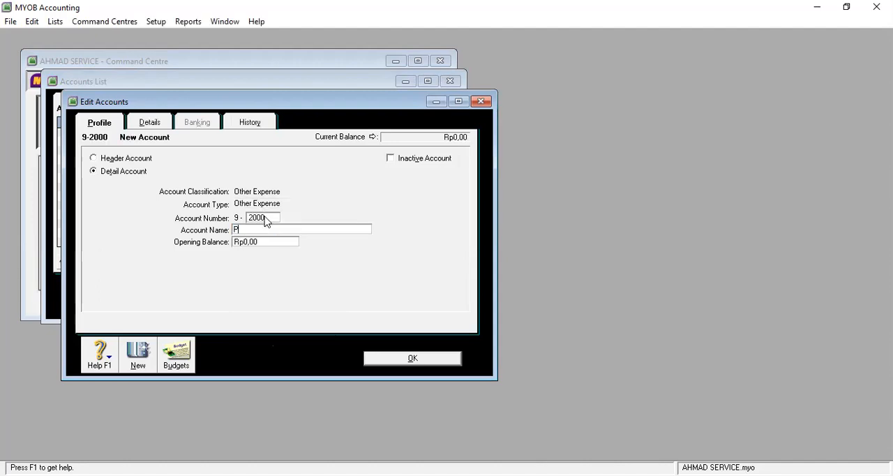
text(ajak Bungan Bank)
click(441, 360)
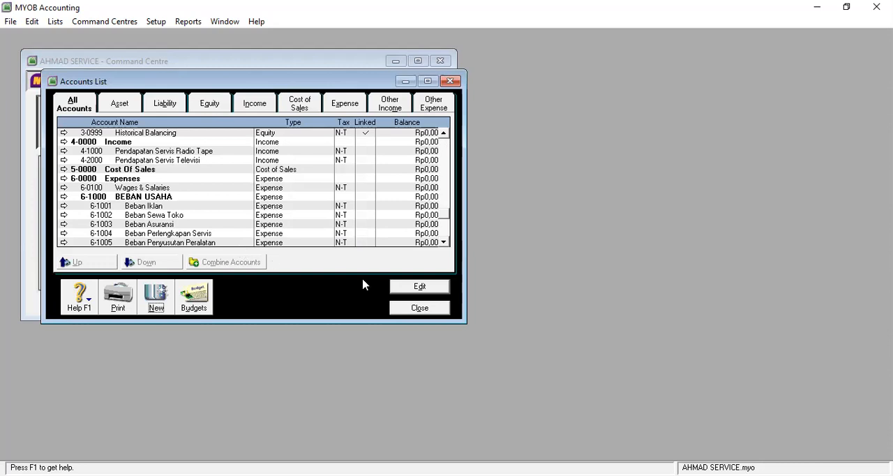
Step: Close and reopen the accounts list, and check the bank and receivable accounts under ASET LANCAR
click(425, 306)
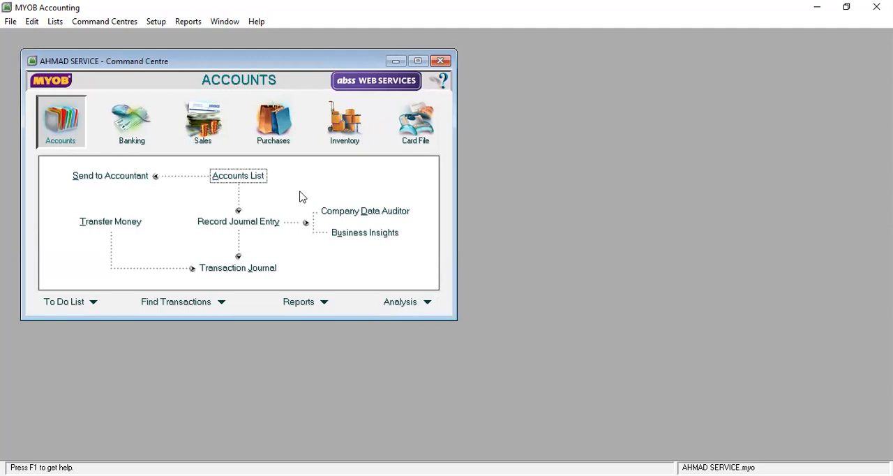
click(255, 175)
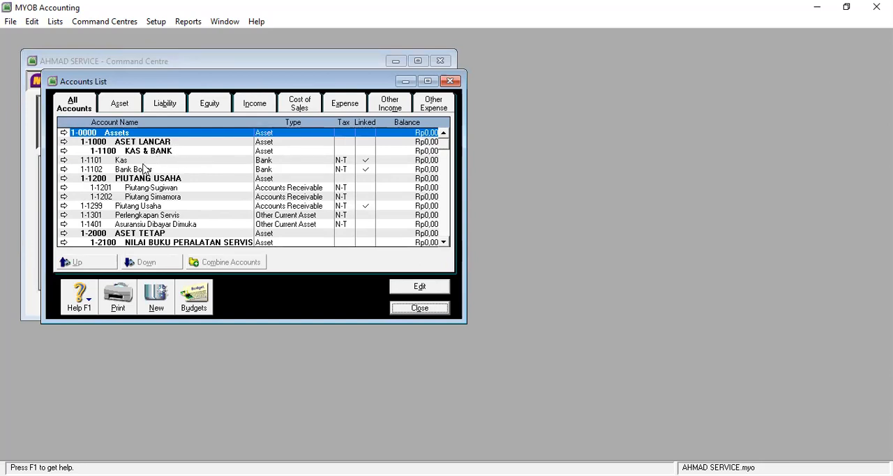
click(146, 167)
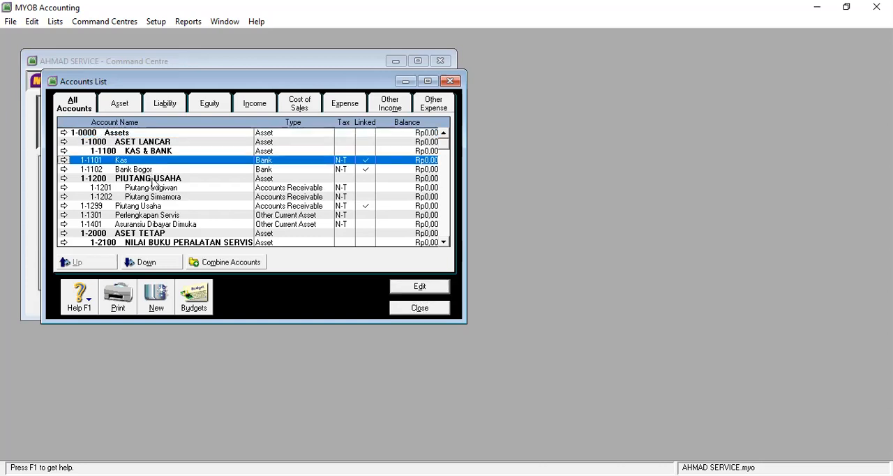
click(164, 179)
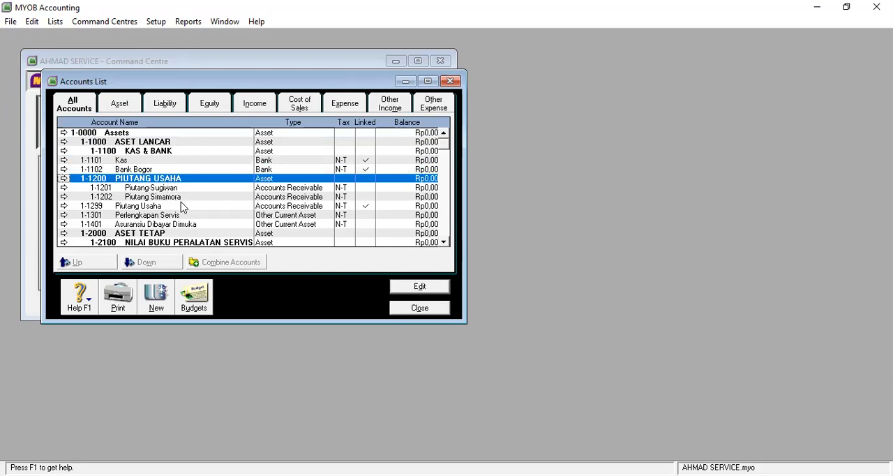
click(167, 188)
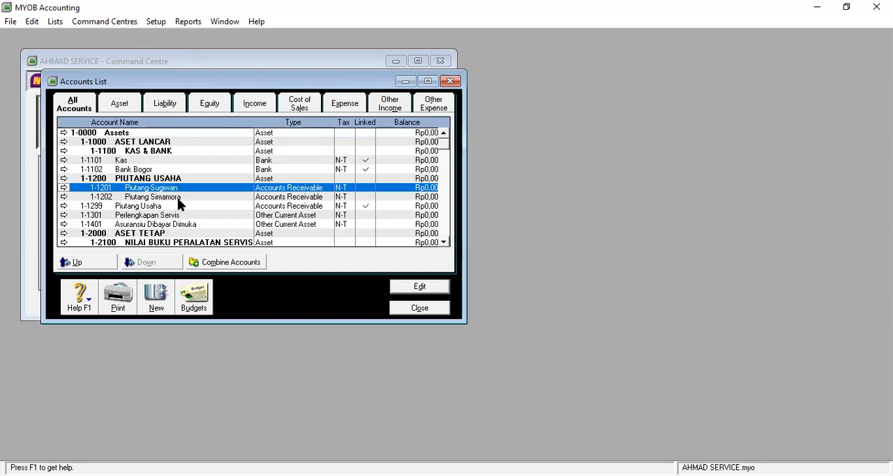
click(177, 198)
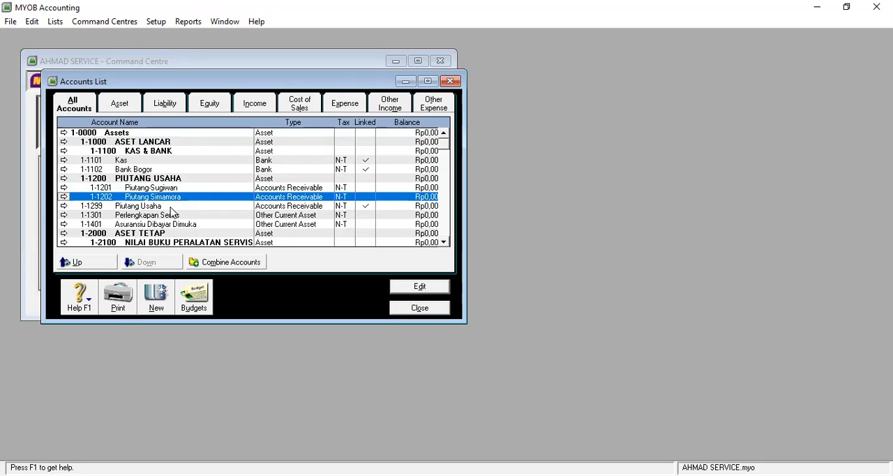
click(175, 207)
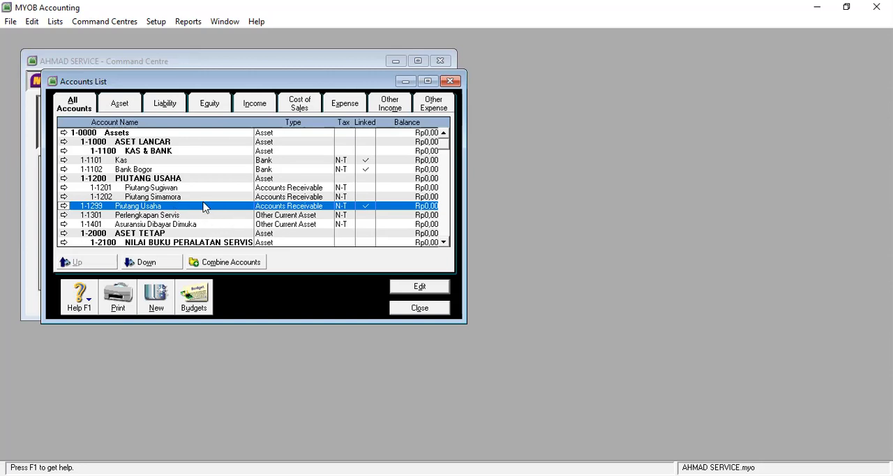
Step: Add a detail account of type Accounts Receivable, numbered 1-1203 and named Utang Makmur
click(158, 305)
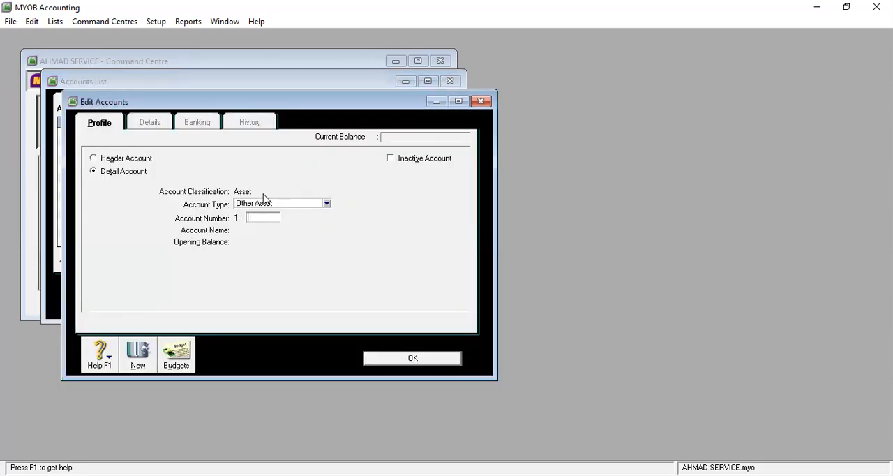
click(307, 203)
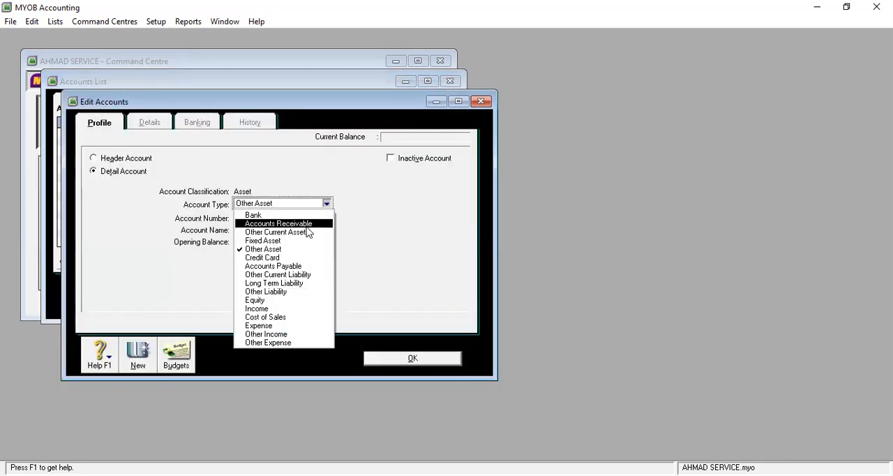
click(307, 225)
click(261, 217)
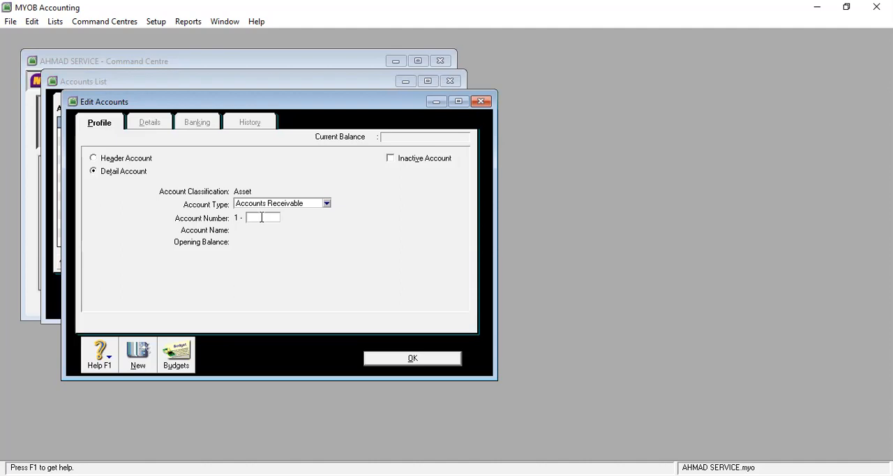
text(1200)
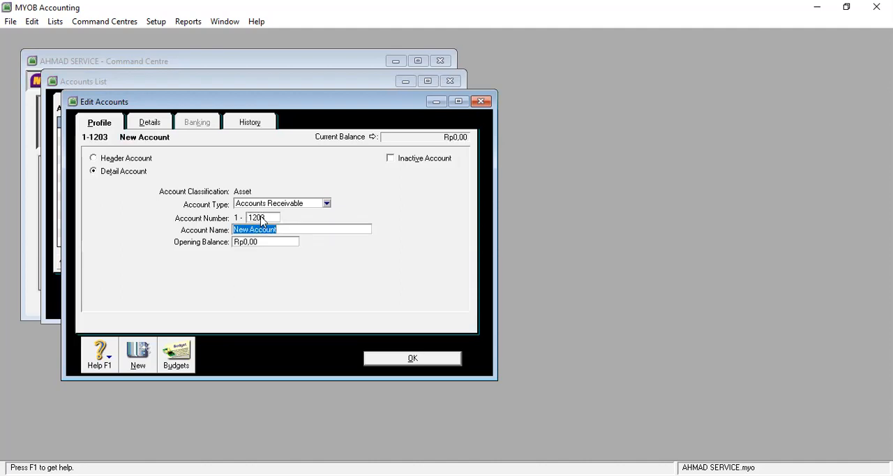
text(Utang Makmur)
click(423, 359)
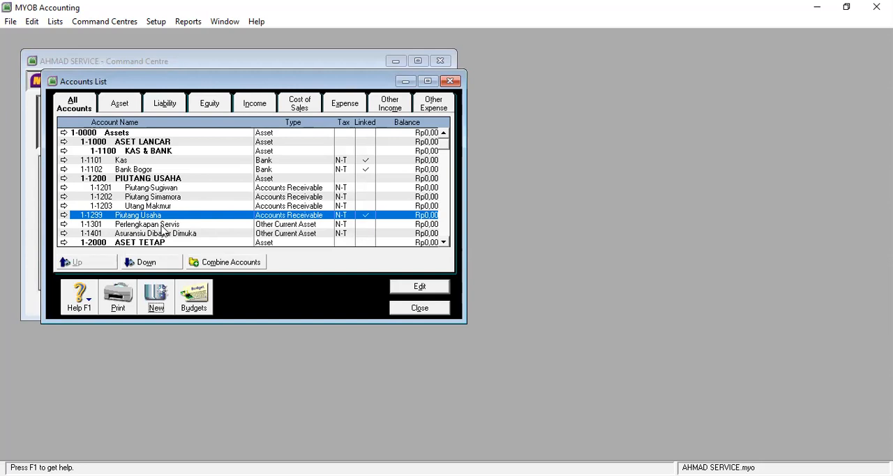
Step: Correct the name of account 1-1401 to Asuransi Dibayar Dimuka
click(162, 226)
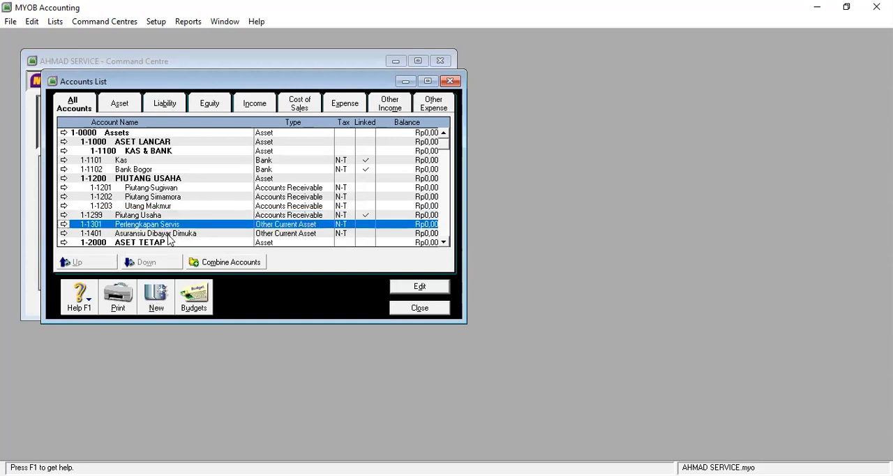
click(170, 235)
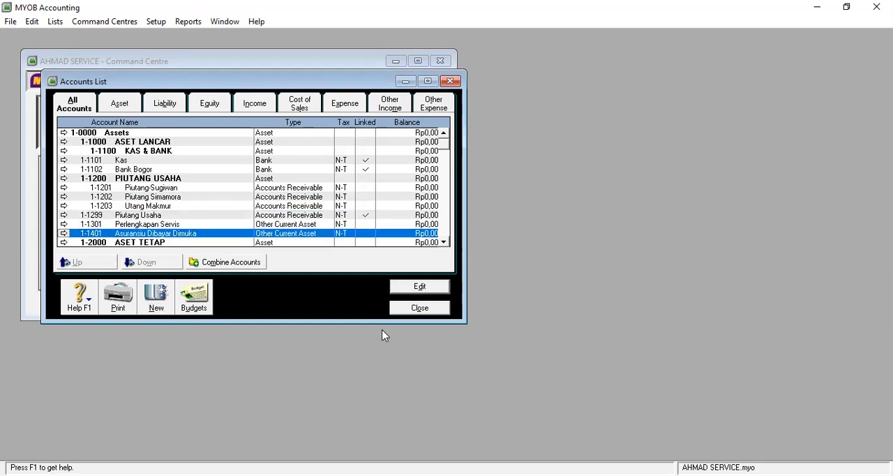
click(414, 291)
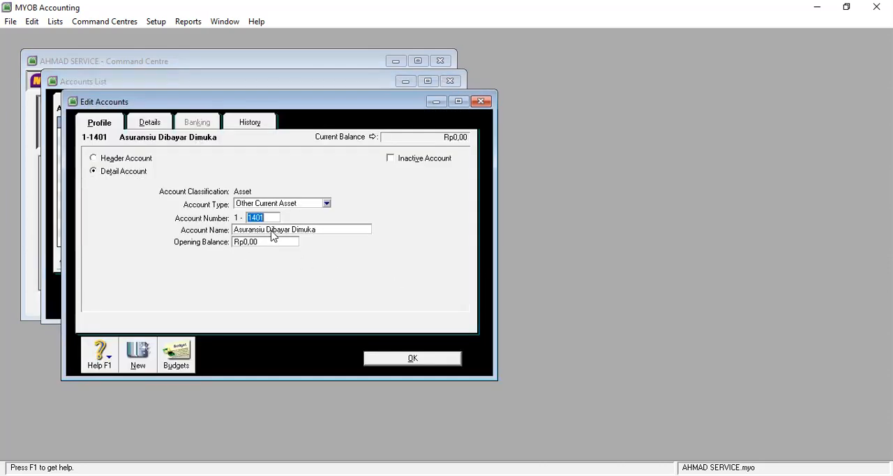
click(267, 229)
click(268, 229)
key(BackSpace)
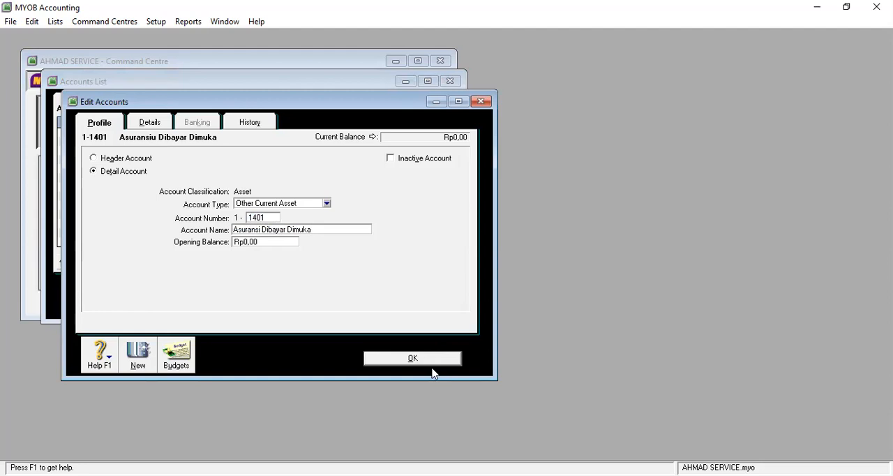
click(429, 364)
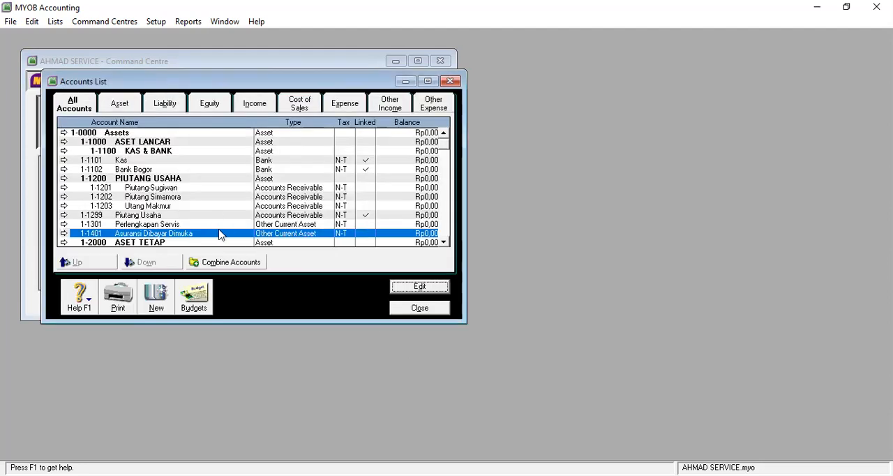
Step: Rename the accounts payable account 2-1102 as Utang - Mitro
scroll(217, 240, down, 1)
scroll(217, 240, down, 1)
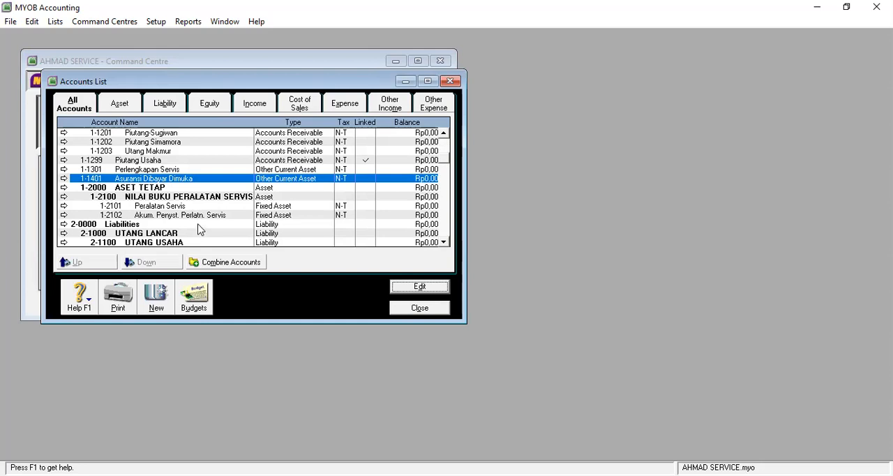
scroll(197, 231, down, 1)
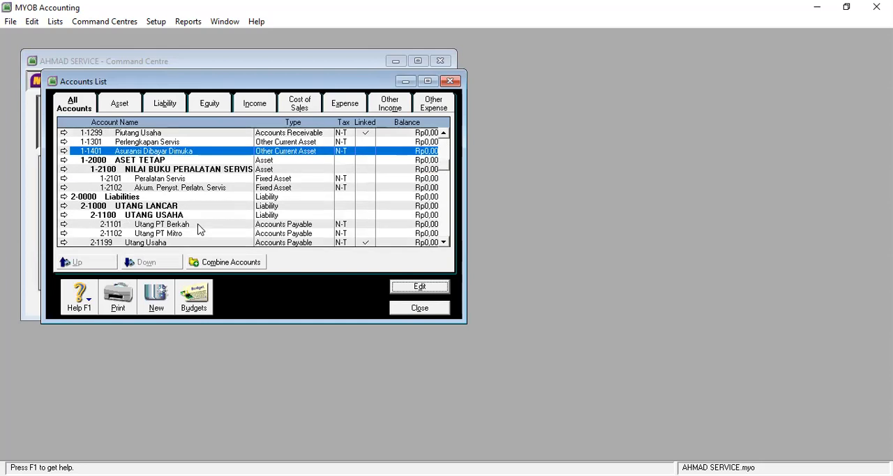
scroll(199, 231, down, 1)
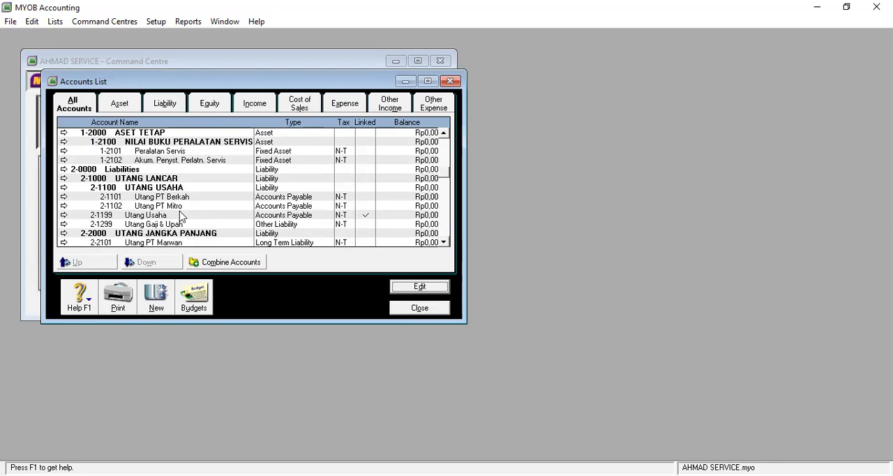
click(176, 206)
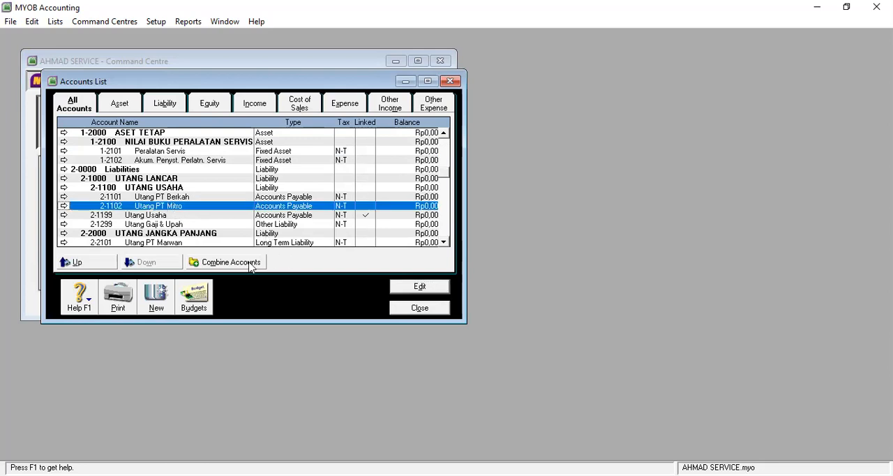
click(403, 287)
key(Tab)
click(258, 230)
key(BackSpace)
key(BackSpace)
key(BackSpace)
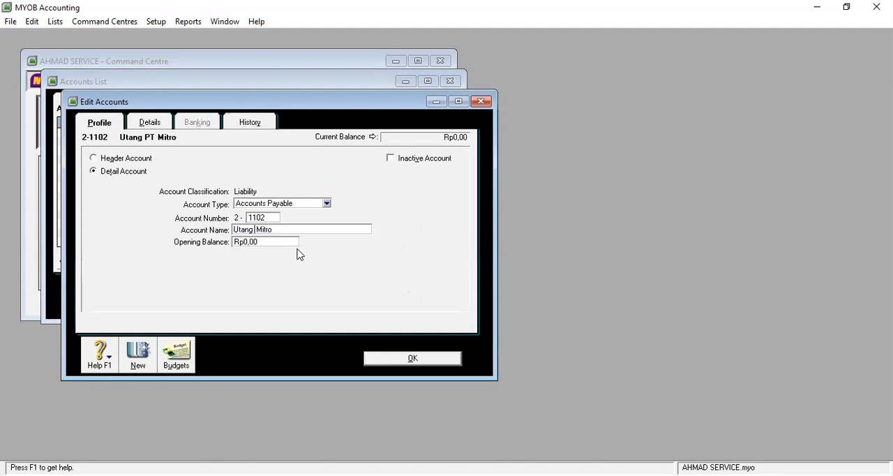
click(431, 358)
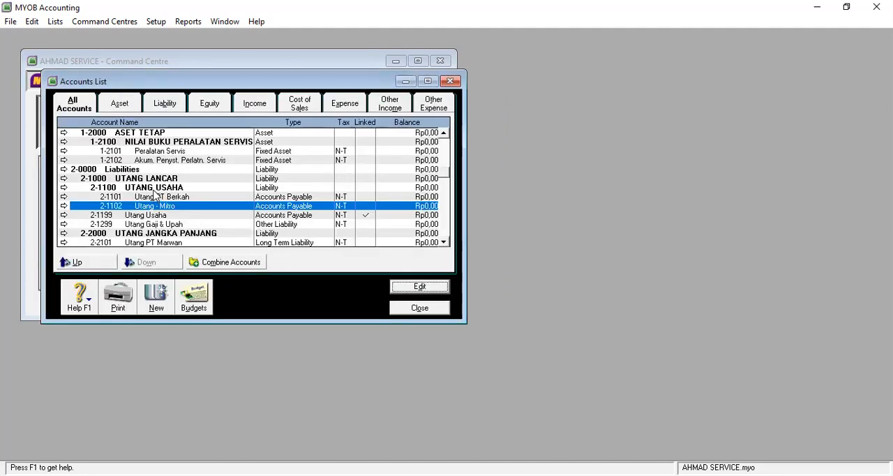
Step: Rename the accounts payable account 2-1101 as Utang - PT Berkah
click(154, 190)
click(158, 198)
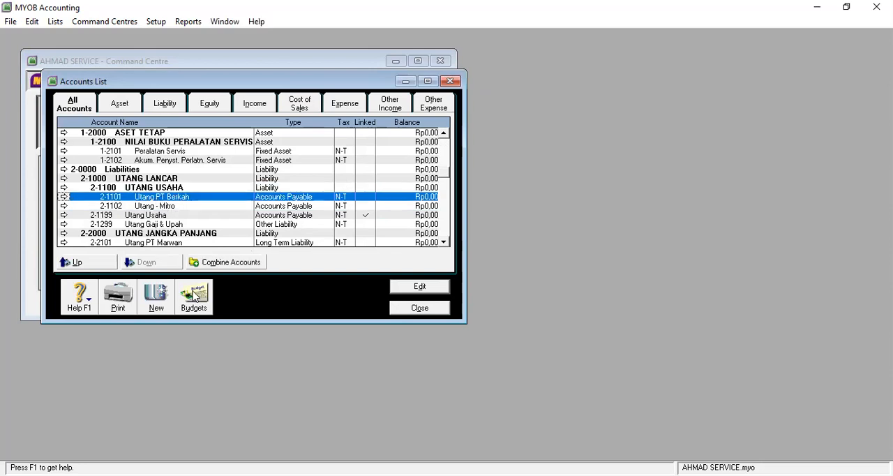
click(402, 291)
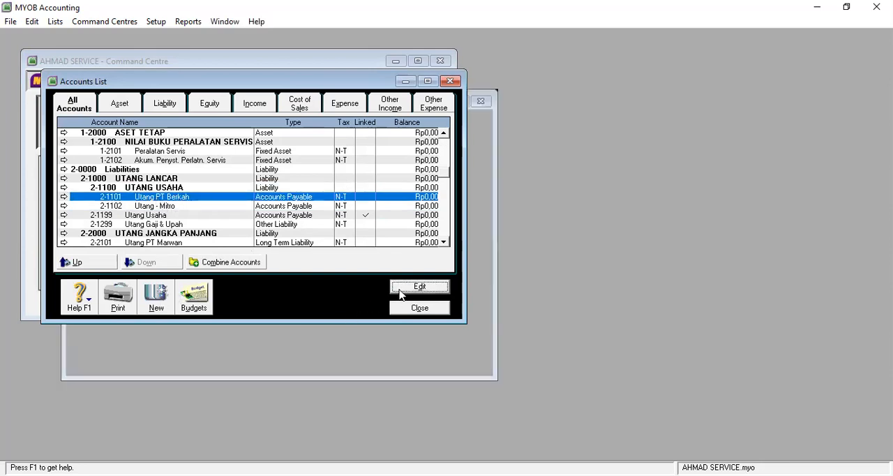
click(255, 229)
click(255, 229)
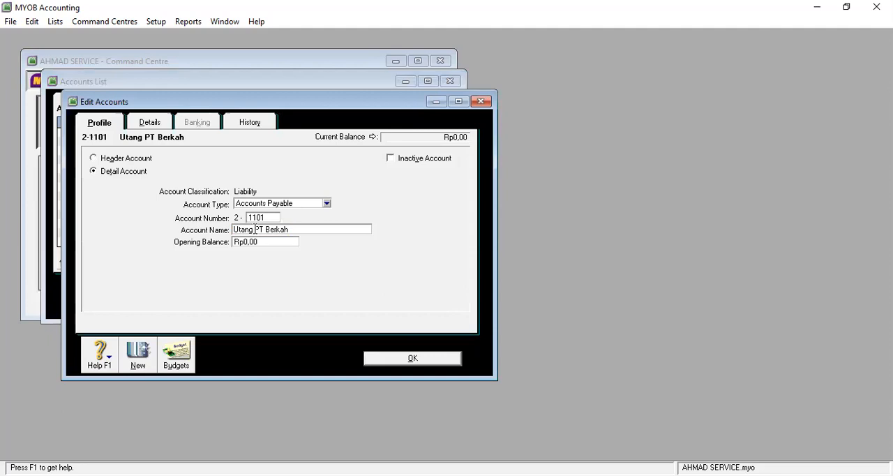
text(-)
click(423, 359)
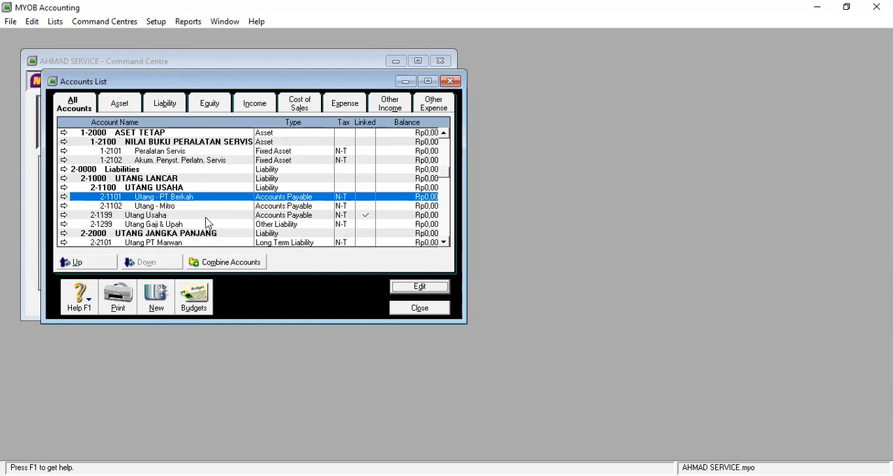
Step: Rename the long term liability account 2-2101 as Utang - PT Marwan
scroll(206, 220, down, 1)
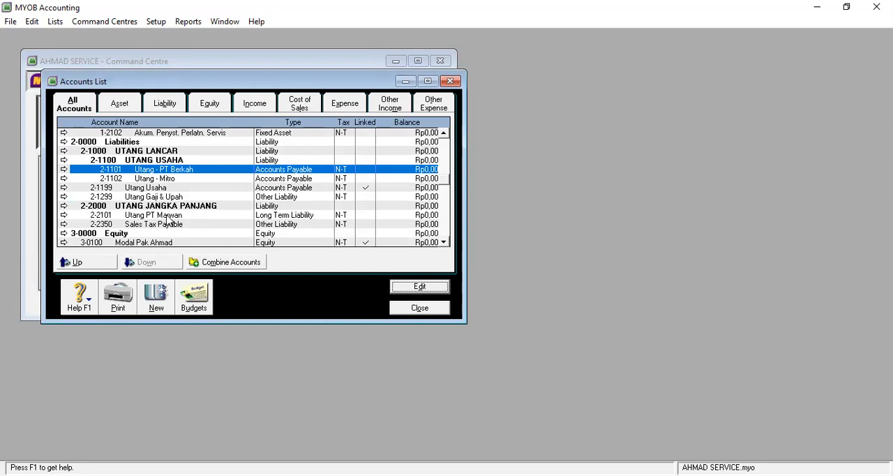
click(172, 216)
click(422, 292)
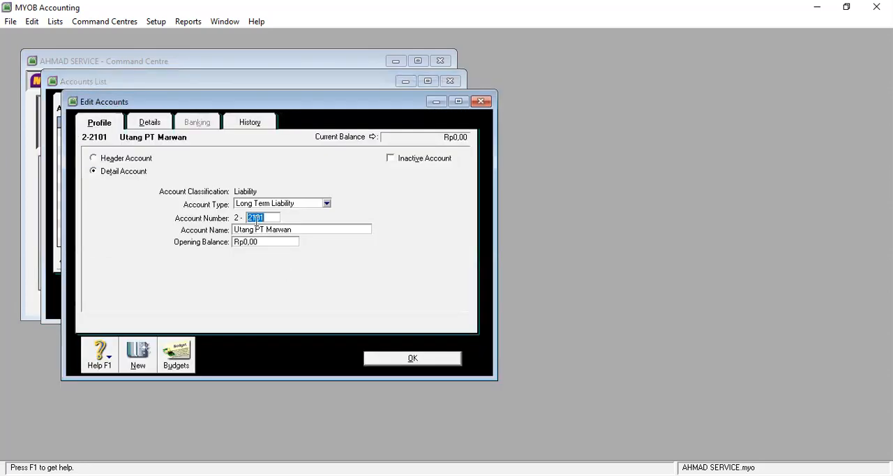
click(256, 229)
click(257, 230)
text(-)
click(419, 359)
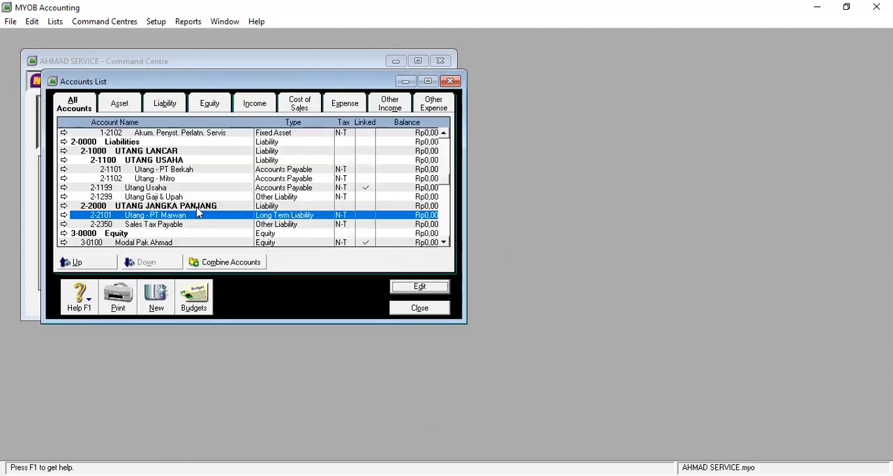
Step: Review the equity, income, BEBAN USAHA expense, other income and other expense accounts in the accounts list
scroll(212, 230, down, 1)
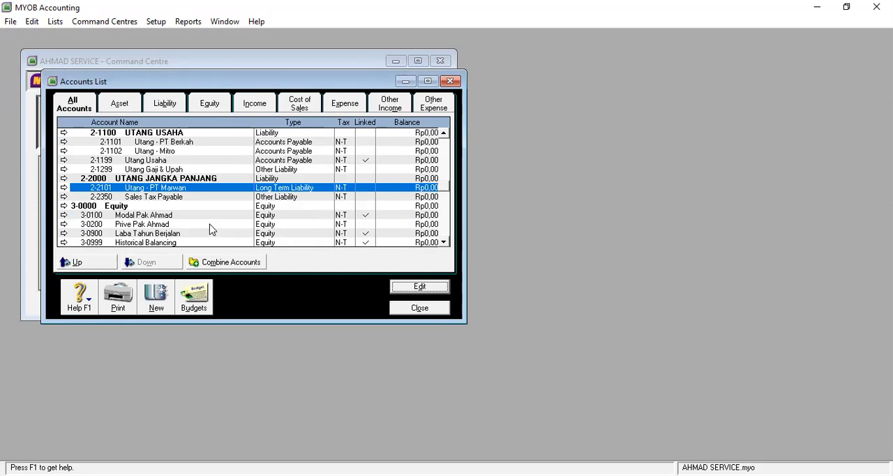
scroll(212, 230, up, 1)
scroll(213, 229, down, 2)
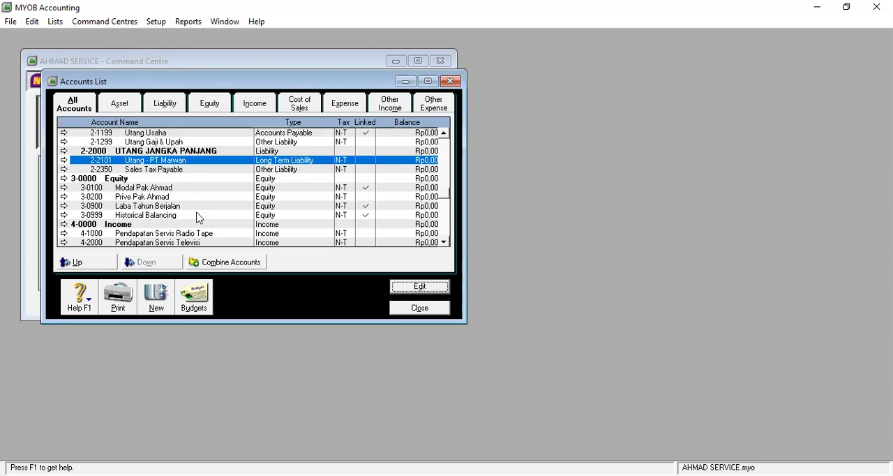
scroll(197, 218, down, 1)
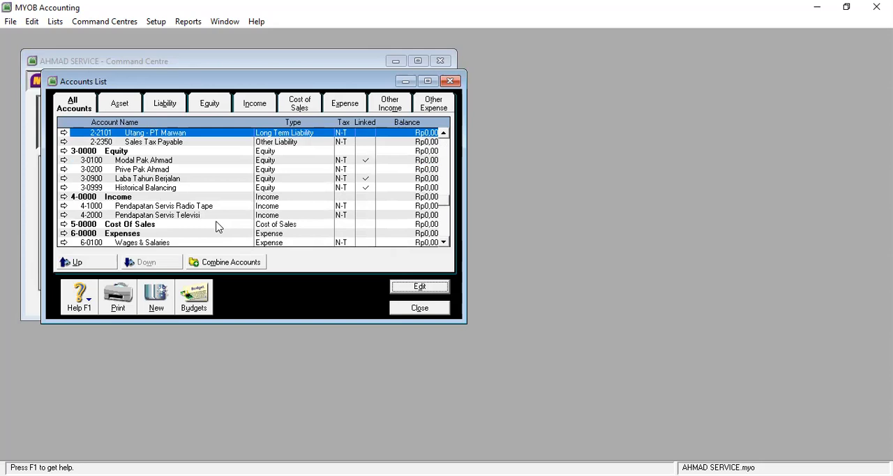
scroll(216, 227, down, 1)
scroll(216, 227, down, 1)
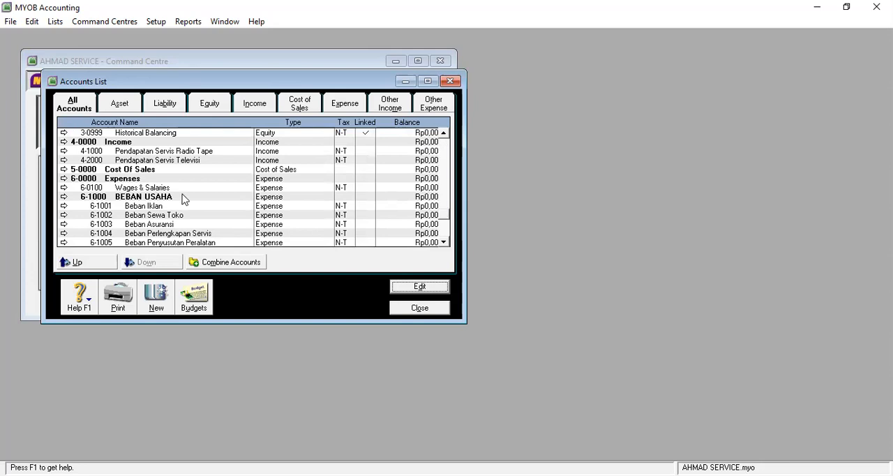
scroll(226, 228, down, 1)
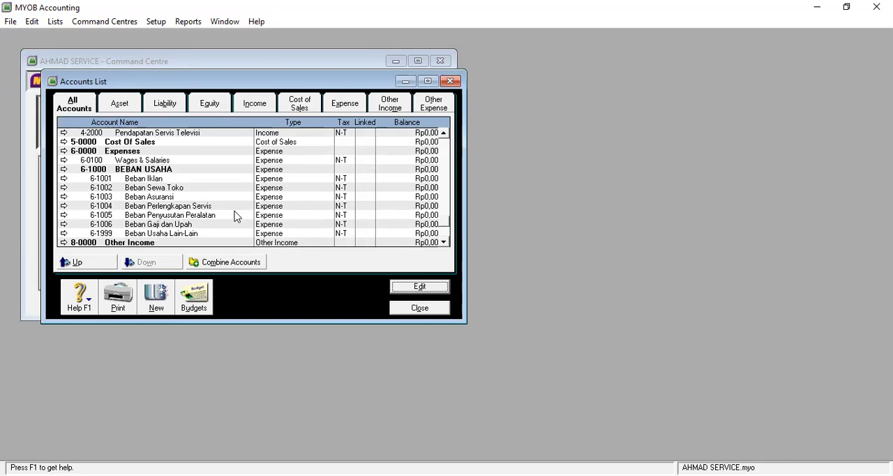
scroll(236, 217, down, 1)
scroll(236, 217, down, 1)
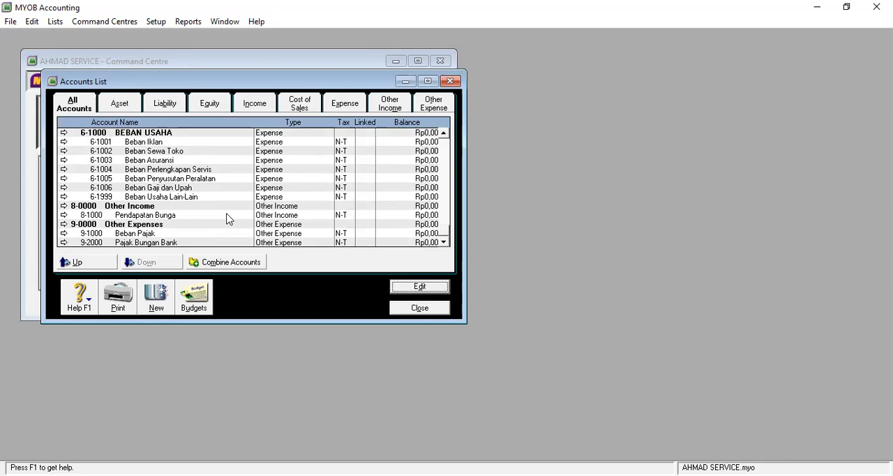
scroll(230, 207, up, 15)
scroll(230, 207, down, 5)
scroll(229, 207, up, 5)
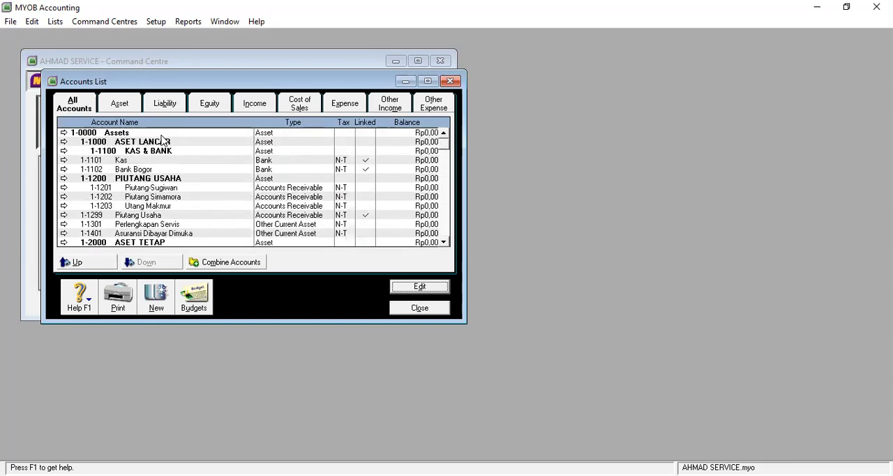
Step: Check the main header accounts from 1-0000 Assets through 9-0000 Other Expenses, and close the accounts list
click(109, 136)
scroll(130, 167, down, 2)
scroll(129, 170, down, 2)
scroll(125, 175, down, 3)
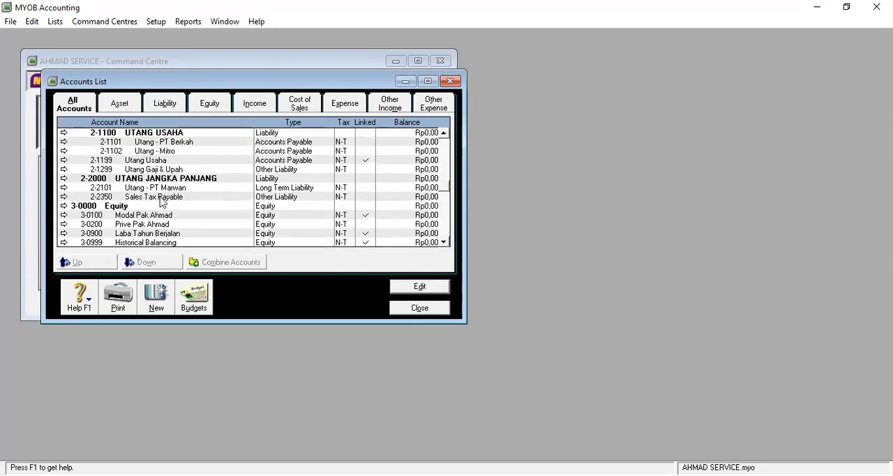
click(118, 179)
scroll(172, 204, down, 1)
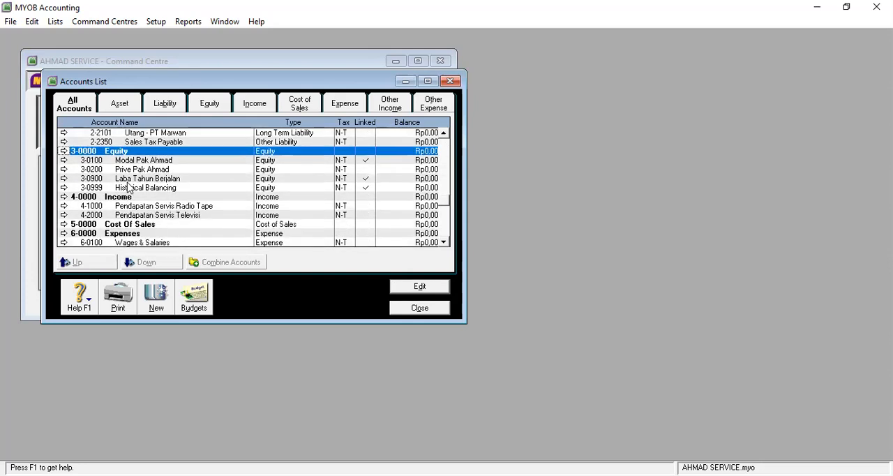
click(115, 199)
scroll(169, 213, down, 2)
click(108, 180)
scroll(185, 208, down, 3)
scroll(144, 195, up, 1)
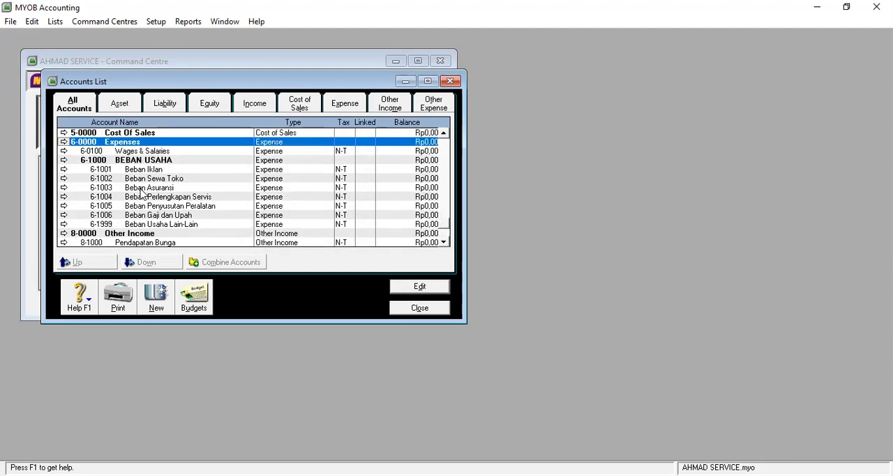
scroll(161, 219, down, 1)
click(136, 208)
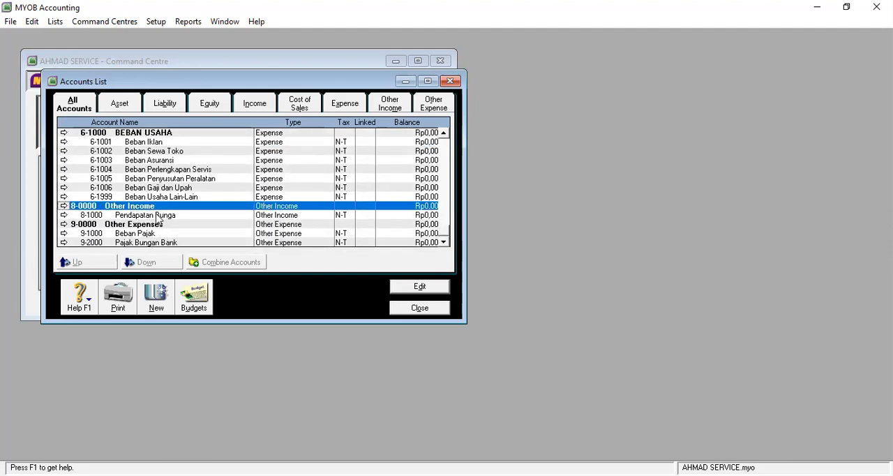
click(144, 225)
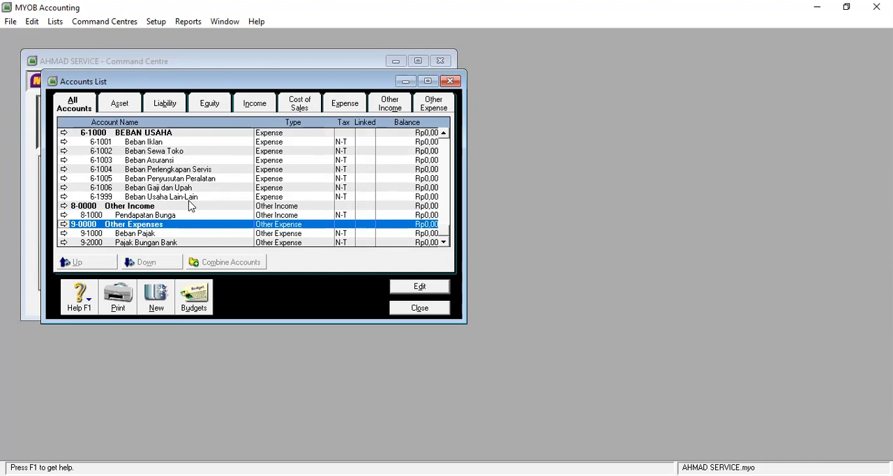
scroll(192, 207, up, 10)
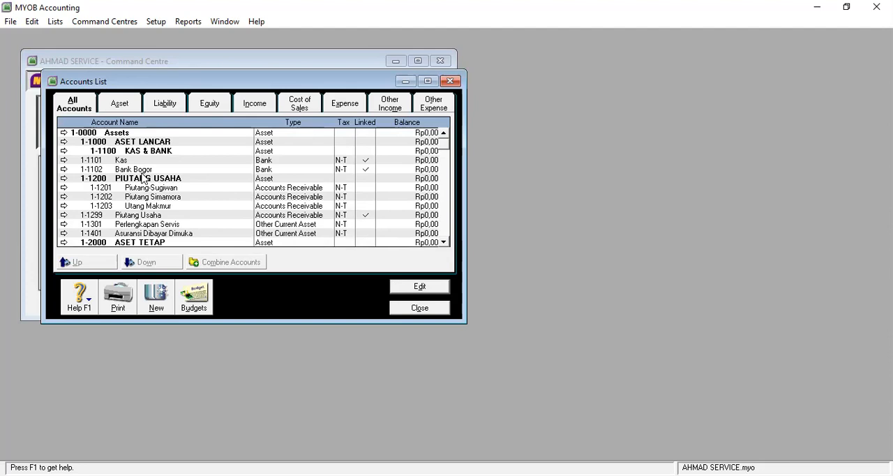
click(418, 307)
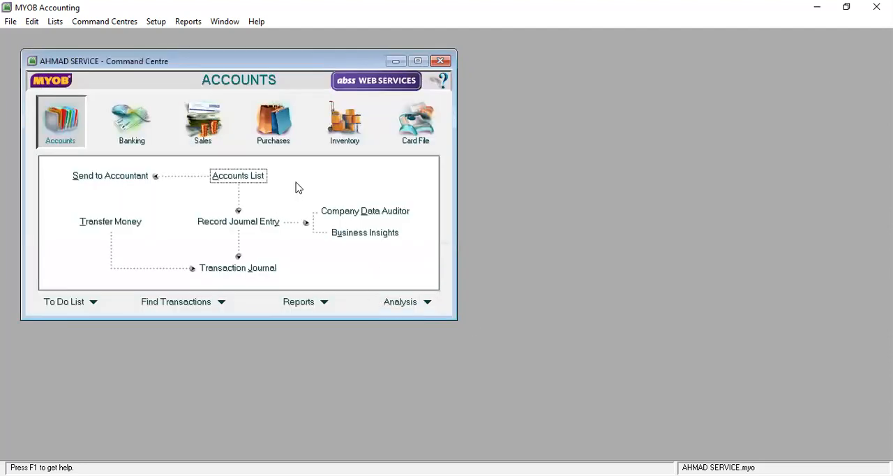
Step: From the report index, customise the Accounts List Summary report to include account numbers and try to display it
click(329, 308)
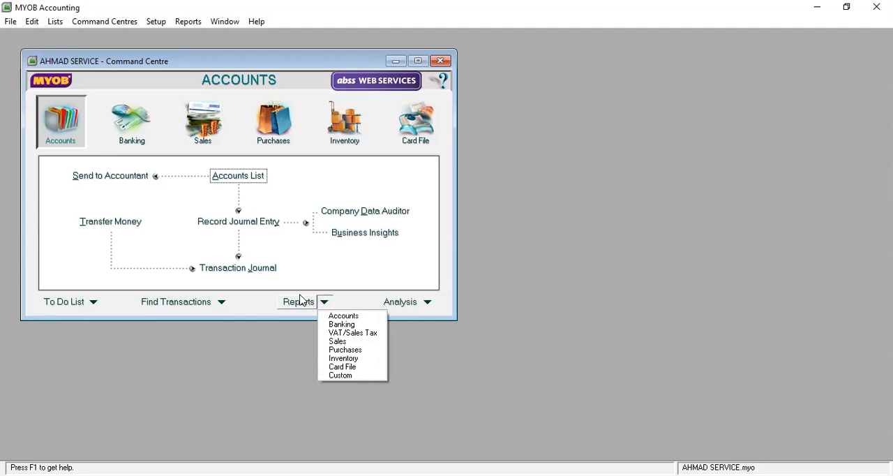
click(190, 22)
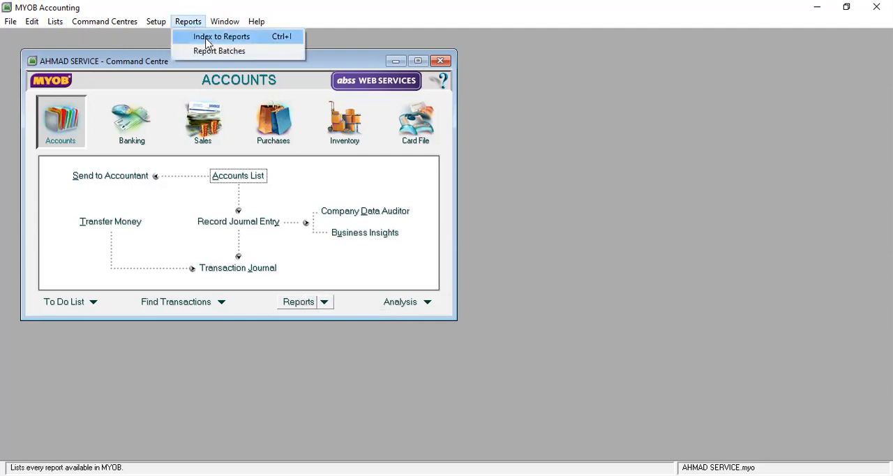
click(207, 40)
click(447, 288)
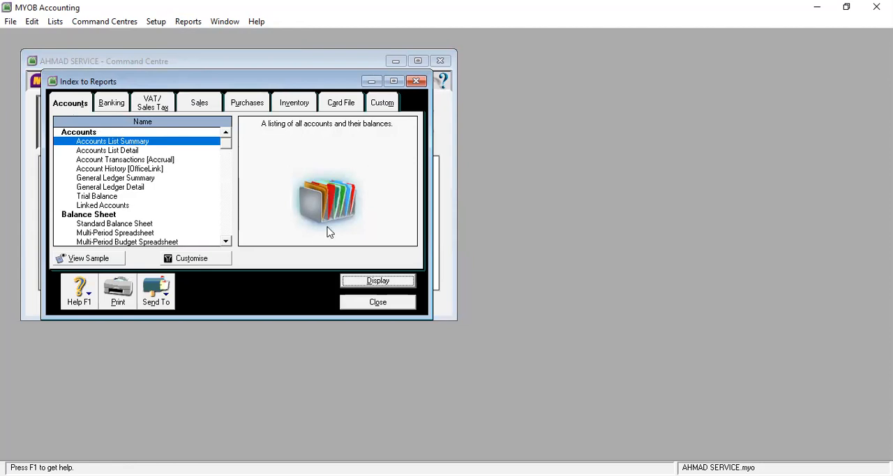
click(209, 257)
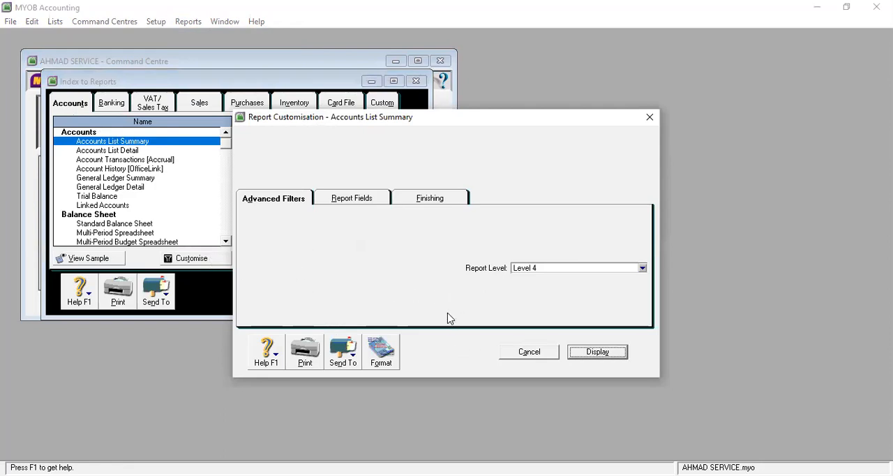
click(287, 201)
click(428, 201)
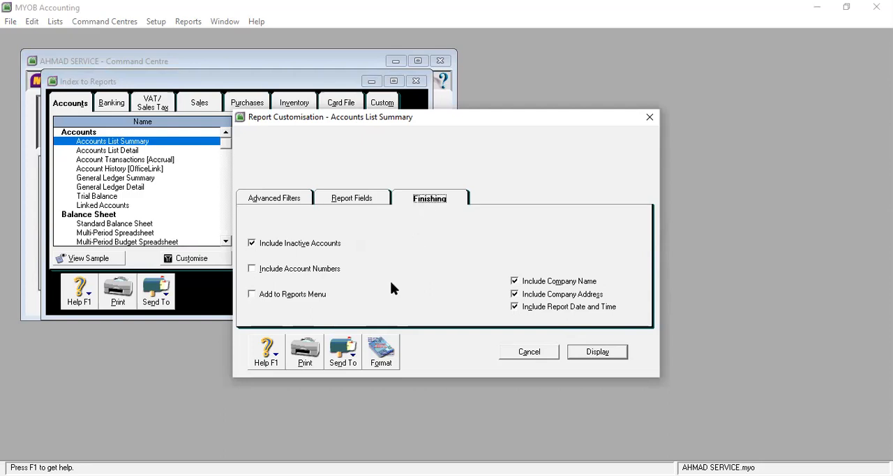
click(260, 274)
click(253, 273)
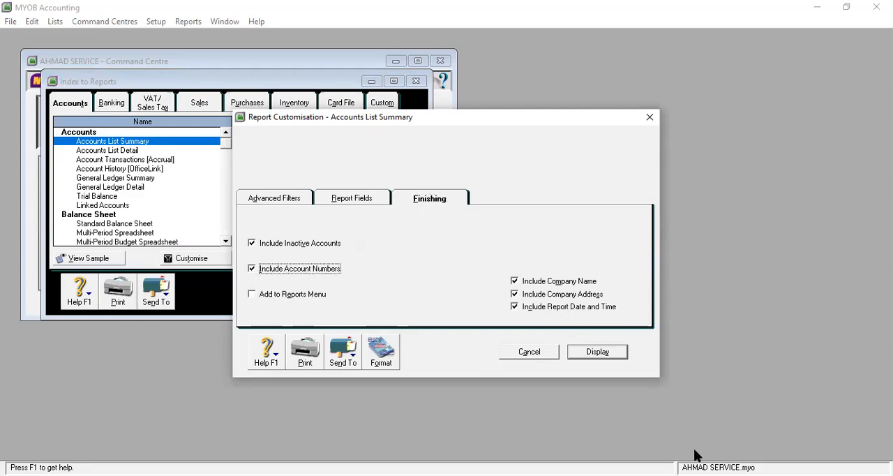
click(594, 353)
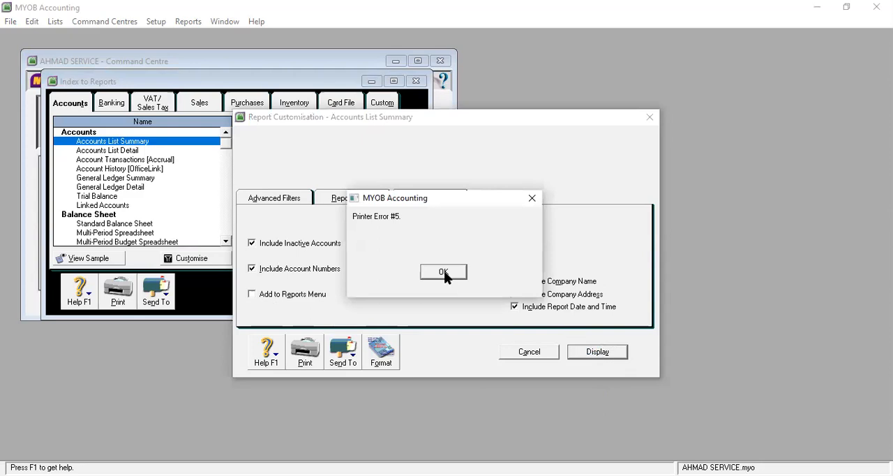
click(444, 272)
Step: Try again to display the Accounts List Summary report, and try the Accounts List Detail report as well
click(394, 287)
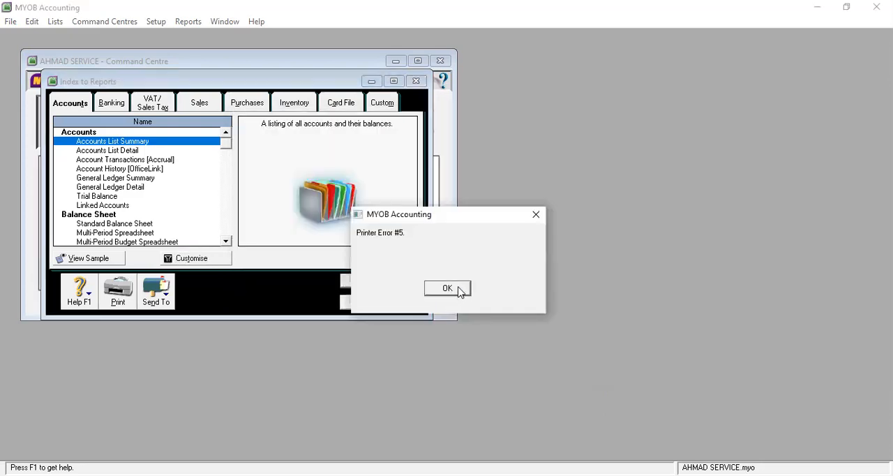
click(459, 292)
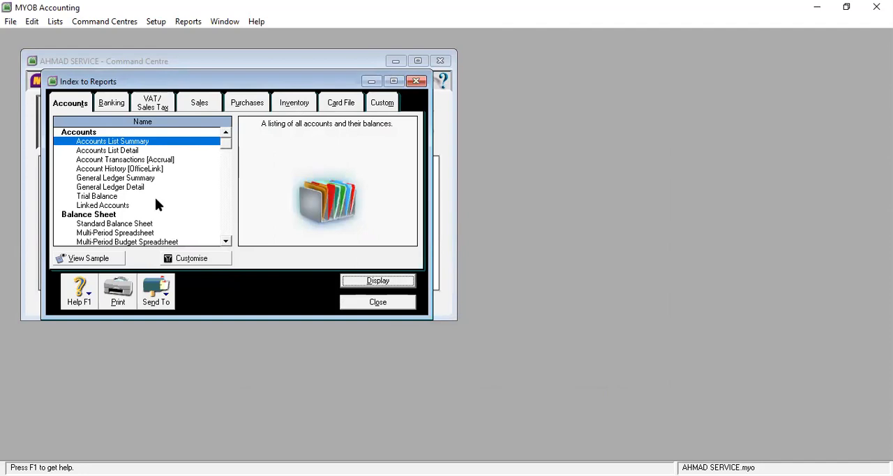
click(379, 281)
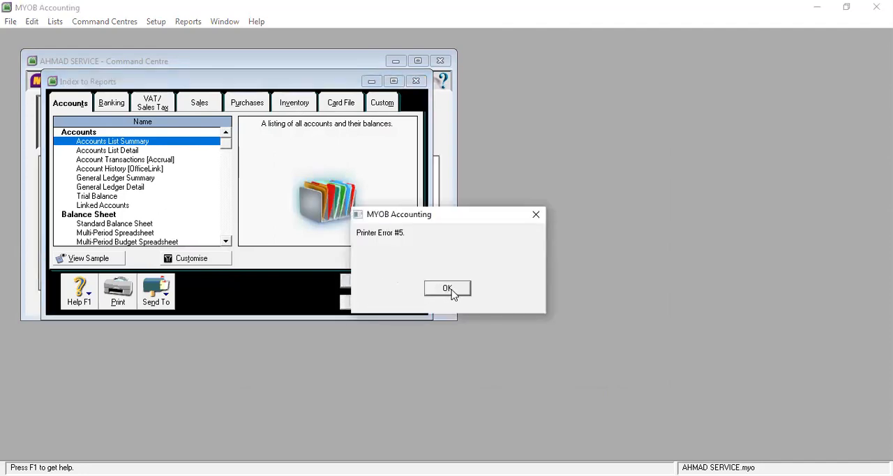
click(452, 289)
click(120, 150)
click(377, 282)
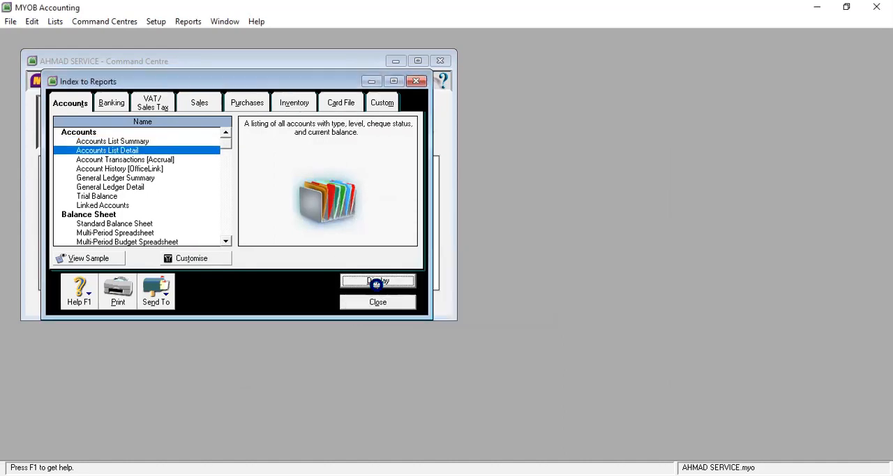
click(447, 289)
click(146, 142)
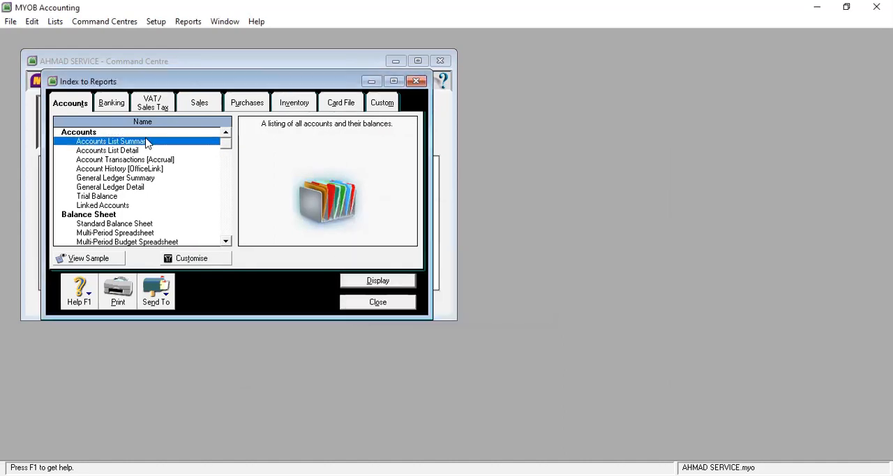
Step: Check the Banking and Accounts report categories and the two Accounts List reports, and close the report index
click(110, 104)
click(70, 103)
click(129, 151)
click(127, 142)
click(386, 302)
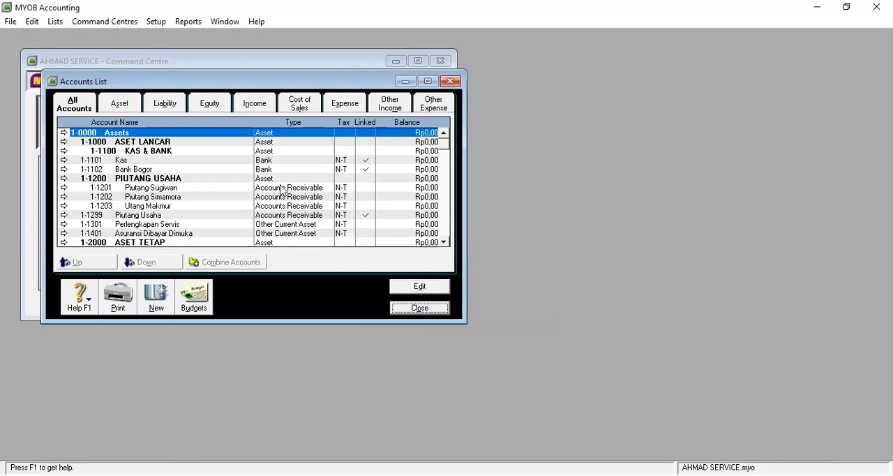
Step: Open the accounts list and look through its asset and first liability accounts
scroll(283, 190, down, 2)
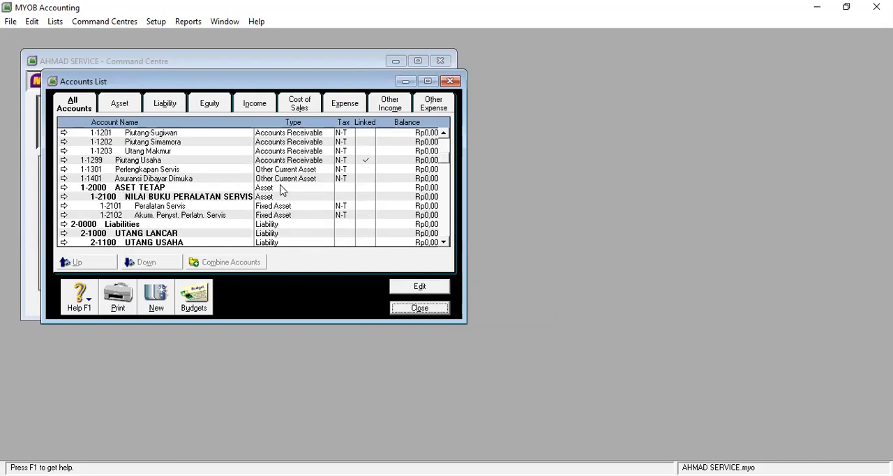
scroll(202, 174, up, 2)
scroll(184, 176, up, 2)
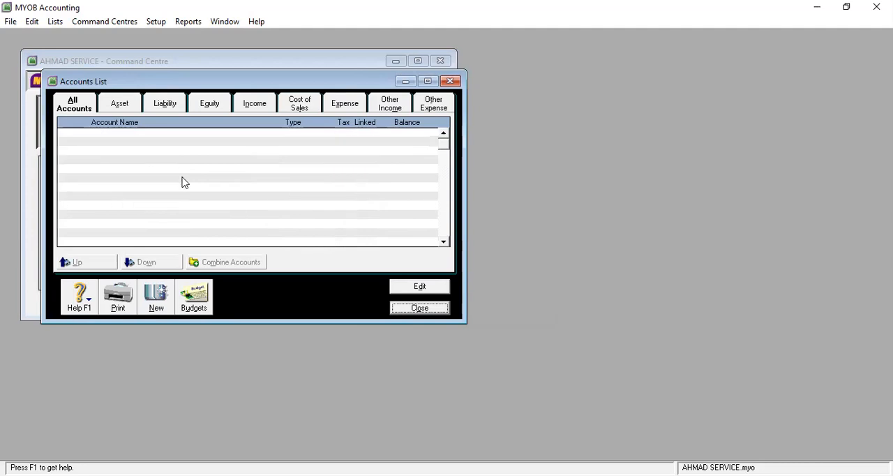
scroll(205, 189, down, 7)
scroll(179, 133, up, 7)
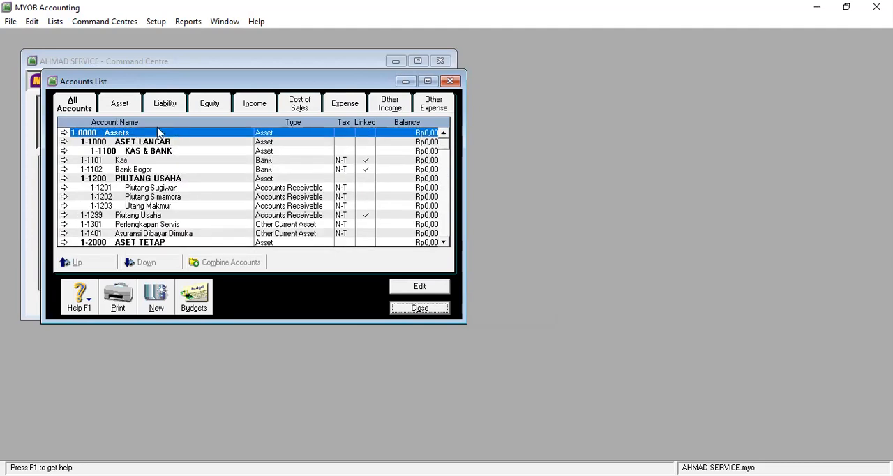
Step: From the report index, check the level, field and finishing options of the Accounts List Summary report and try to display it
click(188, 21)
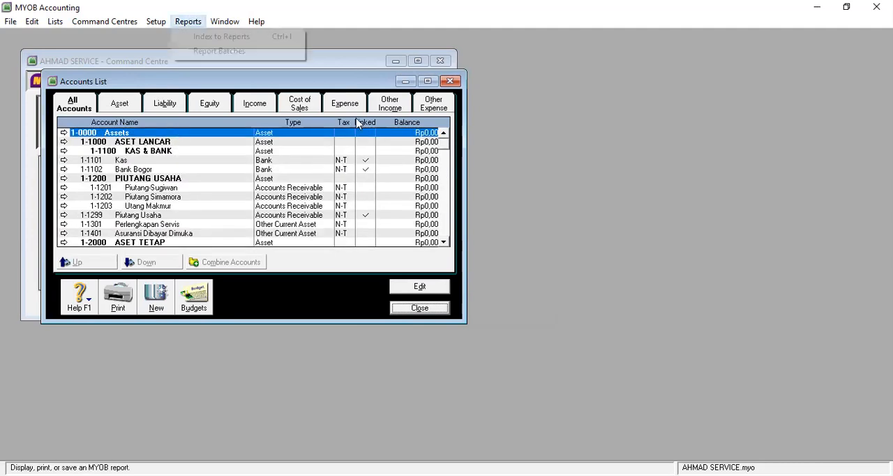
click(315, 180)
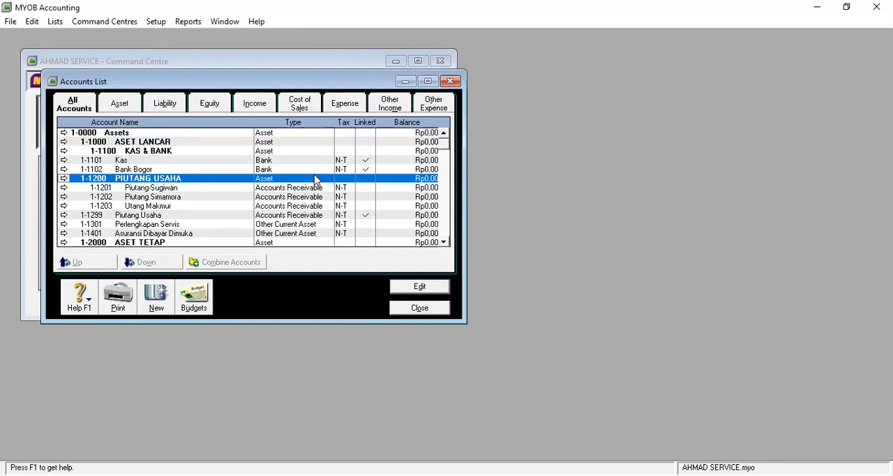
key(ctrl+r)
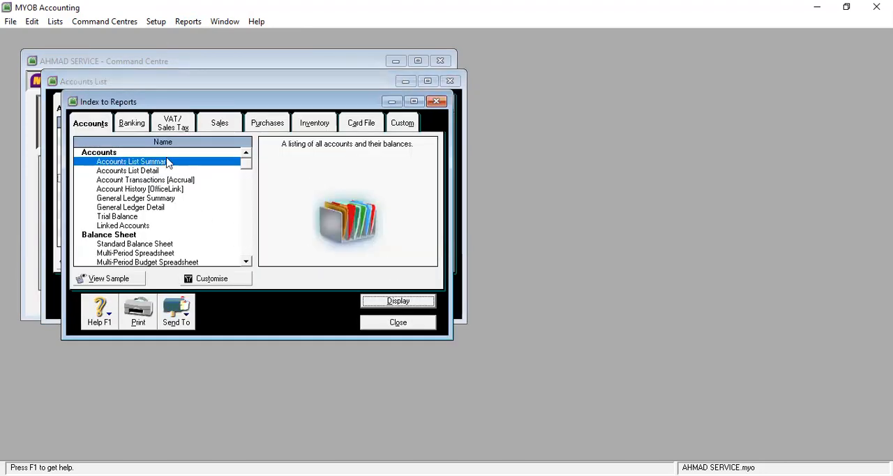
click(225, 280)
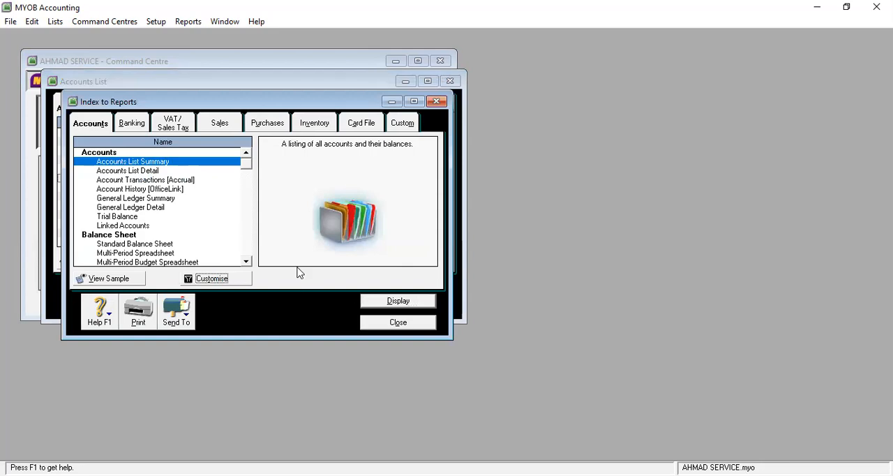
click(548, 268)
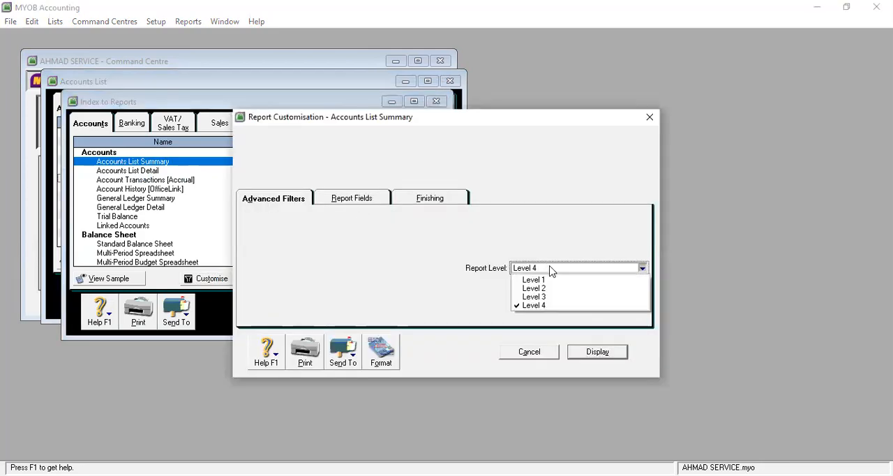
click(353, 200)
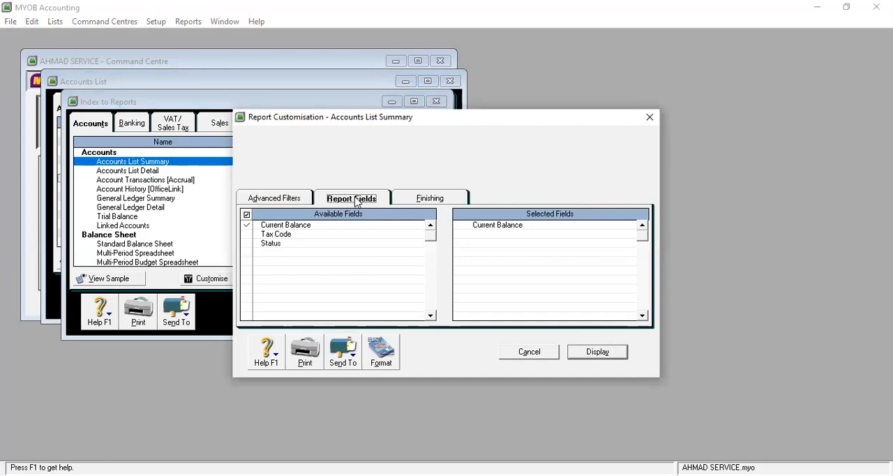
click(432, 202)
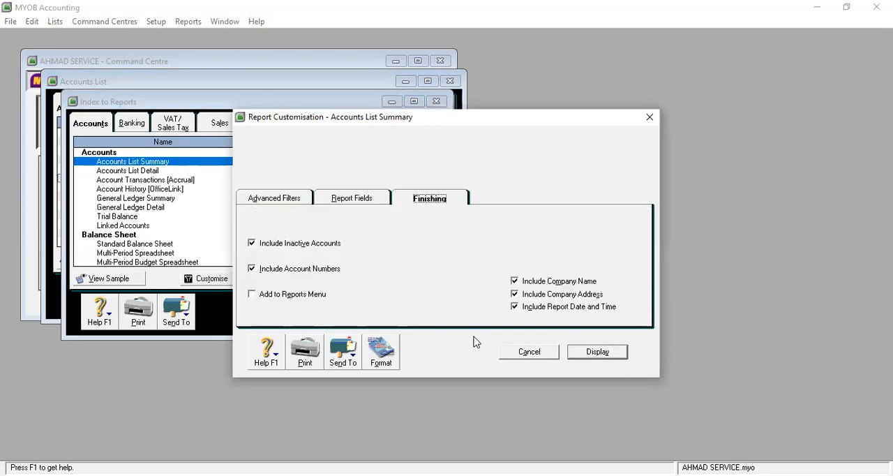
click(598, 353)
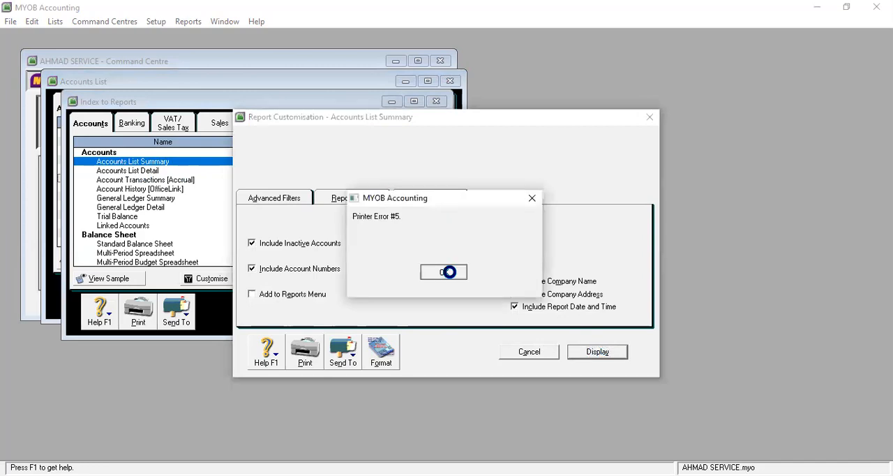
click(449, 271)
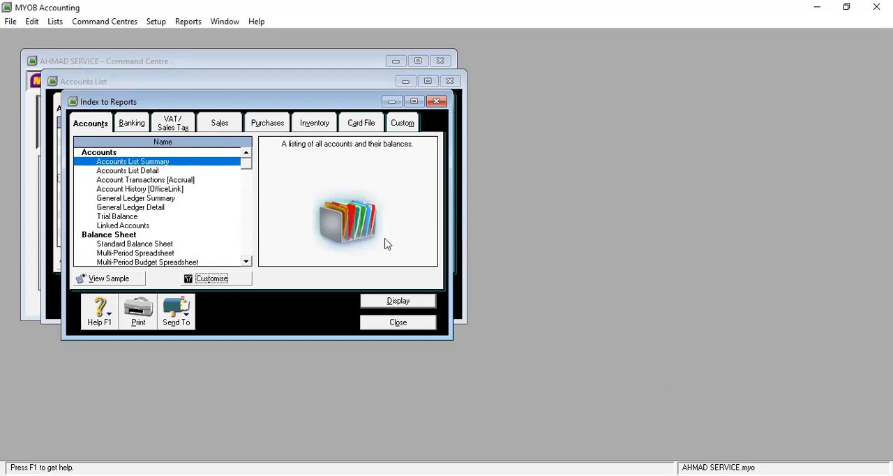
Step: Try to display the Accounts List Summary report directly, without customising it, and close the report index
click(407, 304)
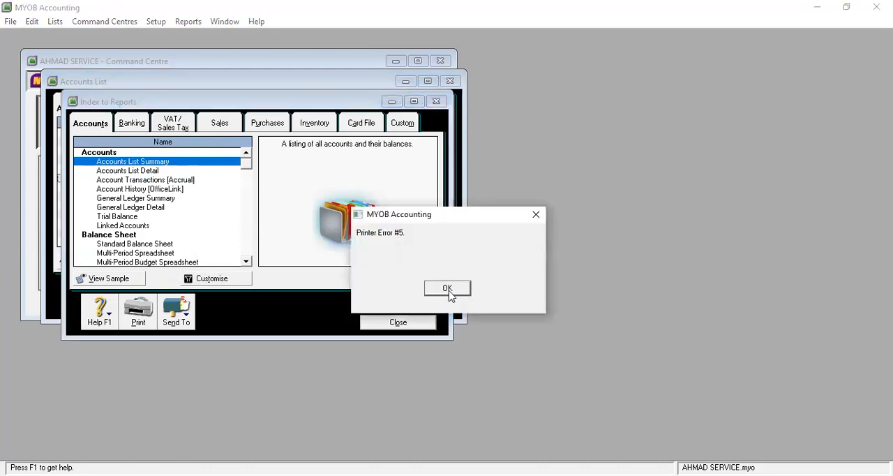
click(431, 290)
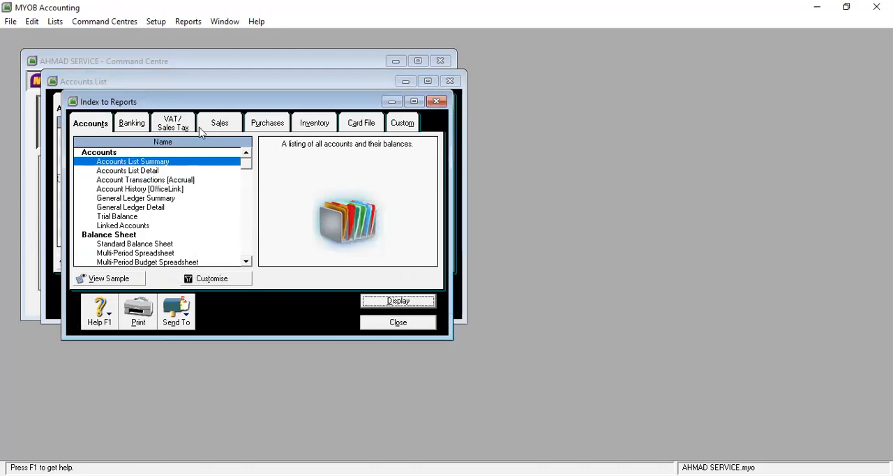
click(430, 324)
Step: Review all accounts in the accounts list, from 1-0000 Assets to 9-2000 Pajak Bungan Bank
scroll(246, 196, down, 15)
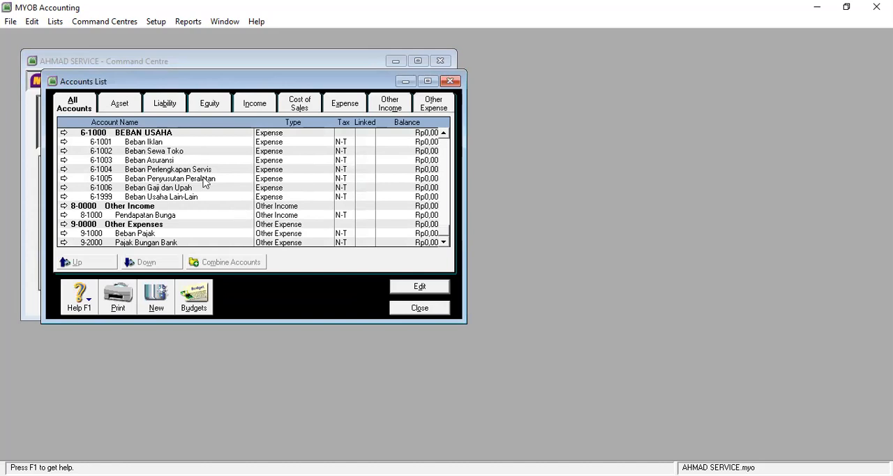
scroll(259, 236, up, 15)
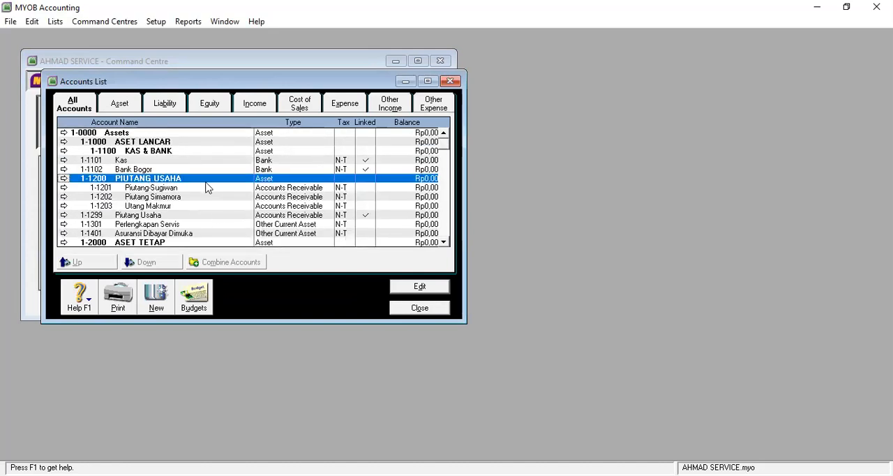
scroll(210, 189, down, 5)
scroll(212, 190, up, 2)
scroll(212, 190, down, 3)
scroll(213, 190, up, 1)
scroll(212, 190, down, 9)
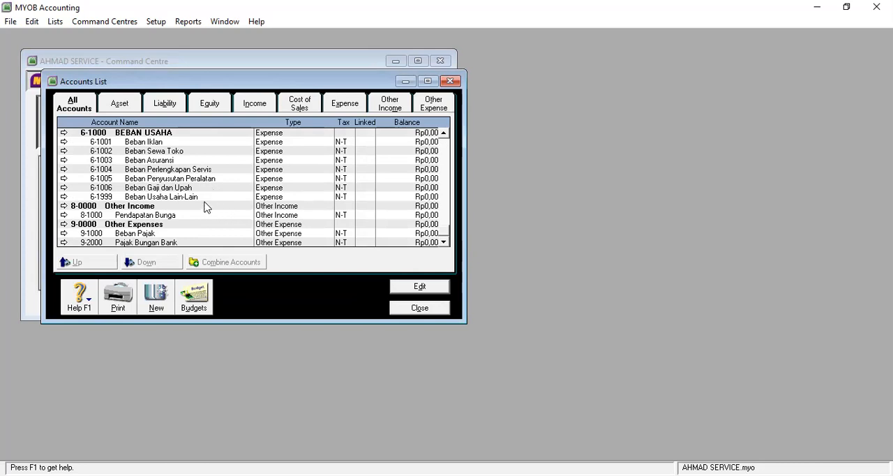
scroll(206, 207, up, 8)
scroll(270, 215, up, 4)
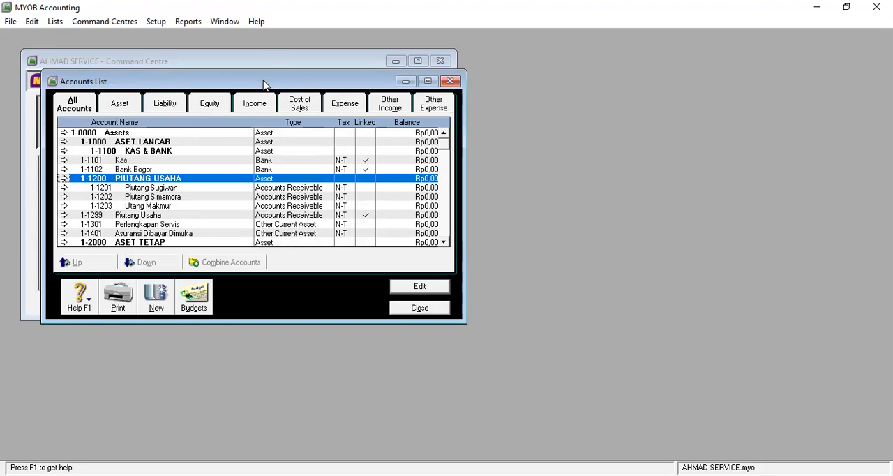
Step: Reposition the Accounts List window, stretch it taller, and maximise it to show more accounts at once
drag(269, 87, 296, 73)
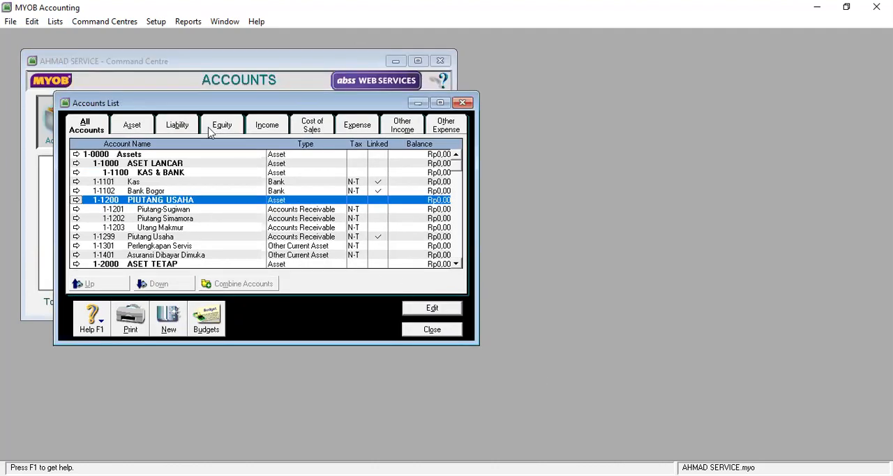
drag(226, 90, 335, 85)
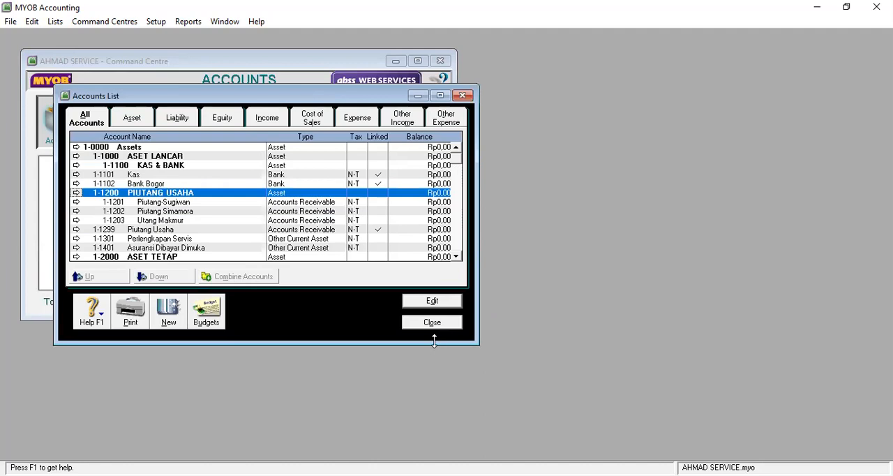
drag(435, 343, 435, 403)
drag(370, 91, 367, 58)
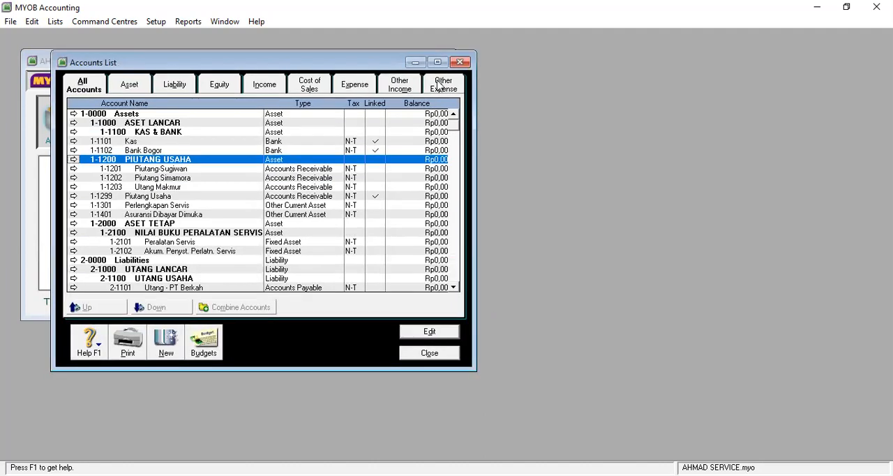
click(437, 63)
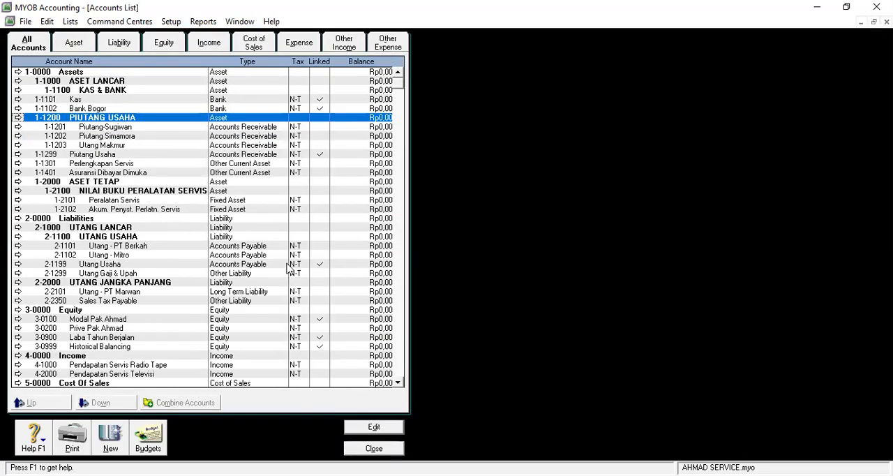
Step: Review the full accounts list in the maximised window, and close the list to return to the command centre
scroll(285, 262, down, 5)
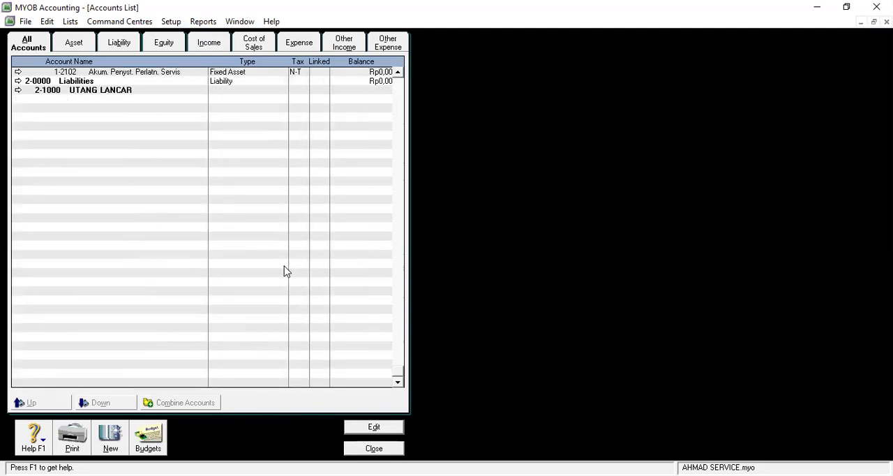
scroll(285, 271, up, 5)
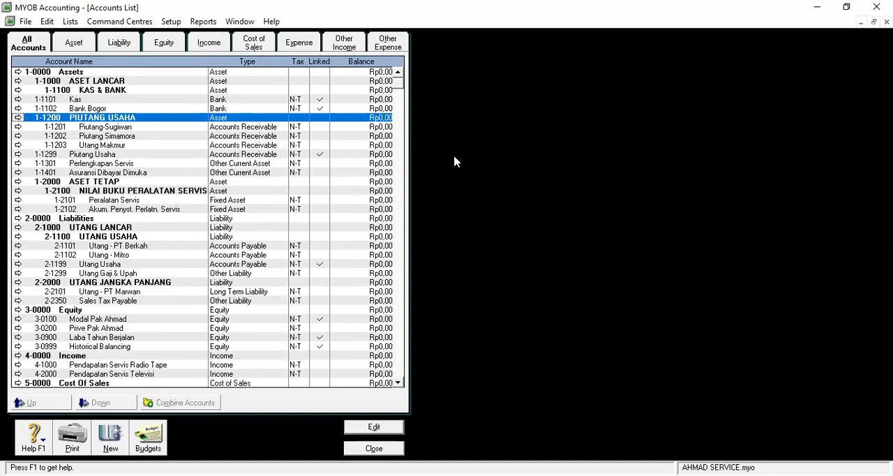
scroll(304, 265, down, 5)
scroll(300, 276, up, 5)
click(381, 450)
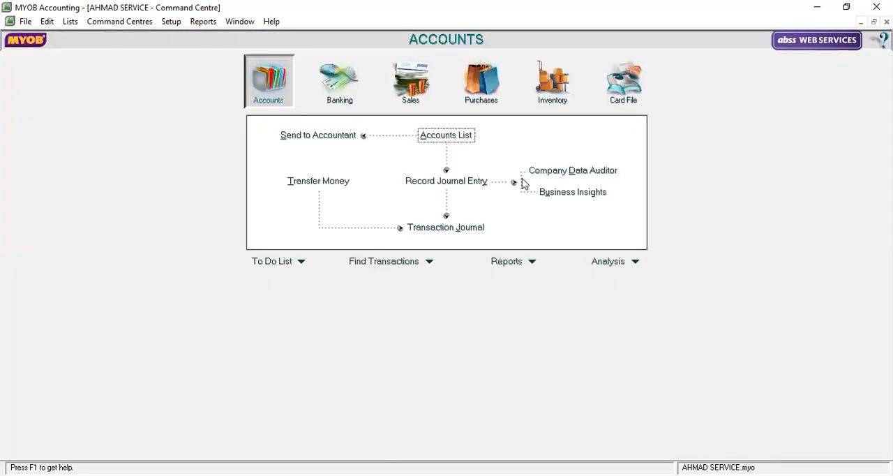